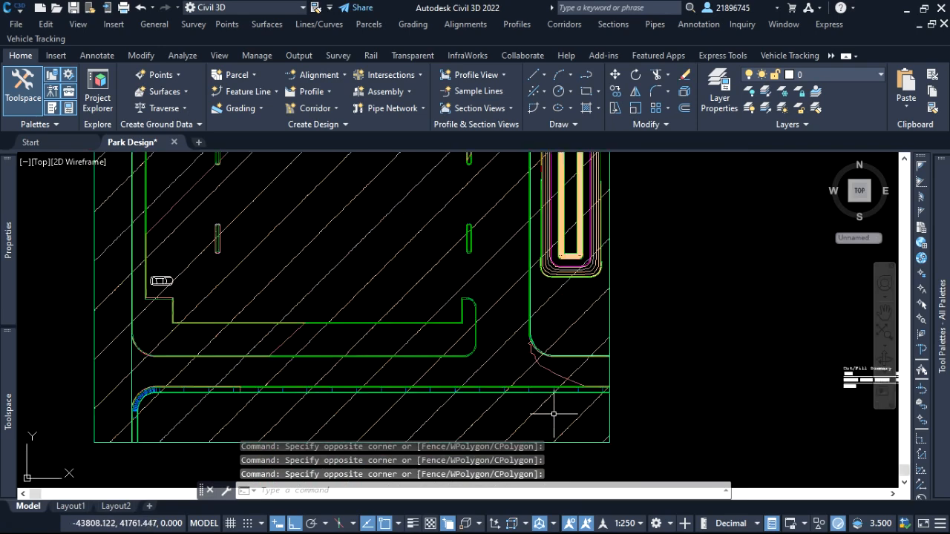
Inspect the Kerb Corridor - (9) surface in 3D with the Object Viewer.
left_click(555, 375)
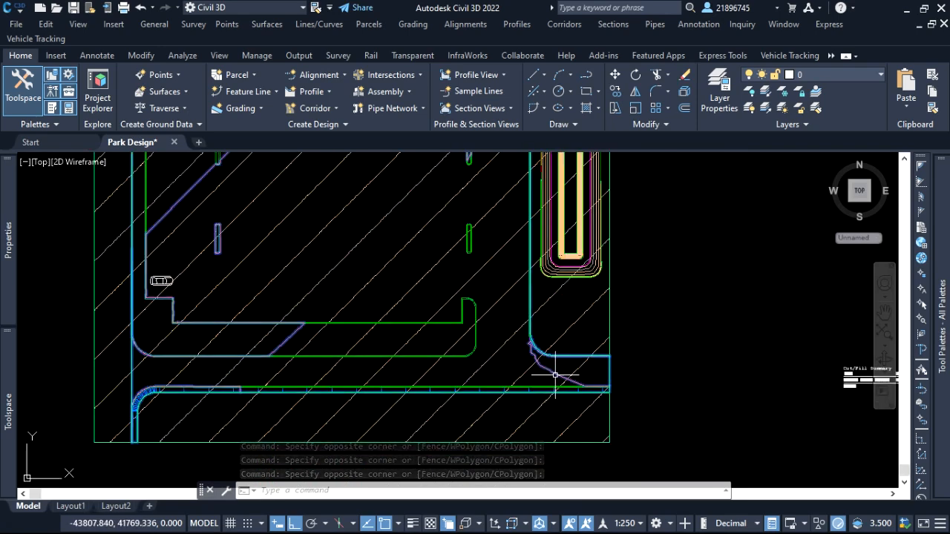
right_click(568, 371)
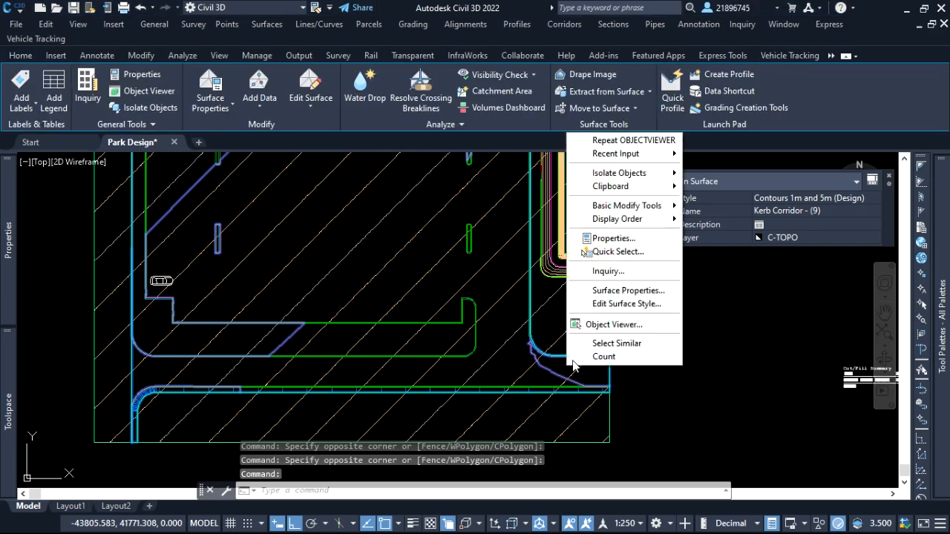
left_click(594, 328)
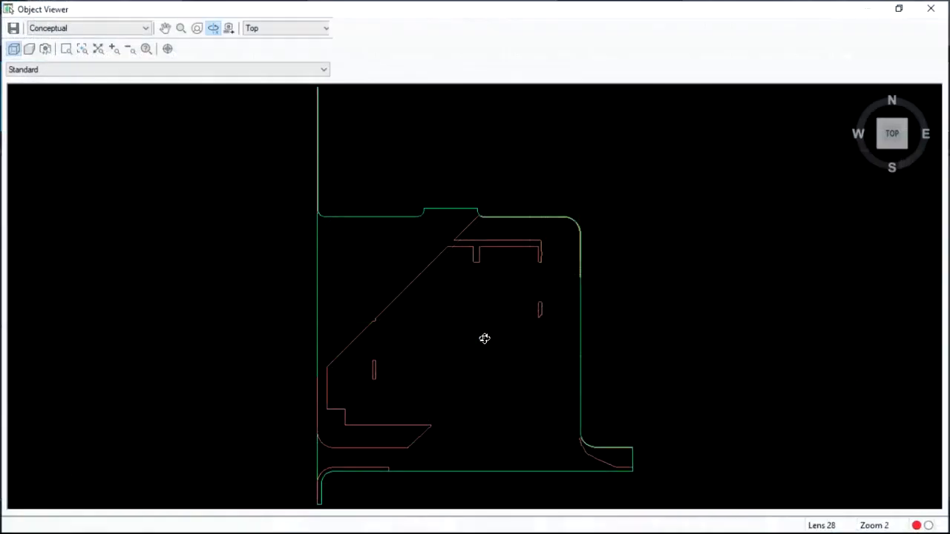
mouse_move(447, 379)
left_mouse_down()
mouse_move(479, 310)
mouse_move(458, 277)
mouse_move(458, 316)
mouse_move(551, 346)
mouse_move(378, 388)
mouse_move(433, 424)
mouse_move(263, 381)
mouse_move(269, 306)
mouse_move(411, 418)
mouse_move(452, 332)
mouse_move(424, 367)
mouse_move(560, 363)
mouse_move(412, 370)
mouse_move(513, 365)
mouse_move(456, 377)
left_mouse_up()
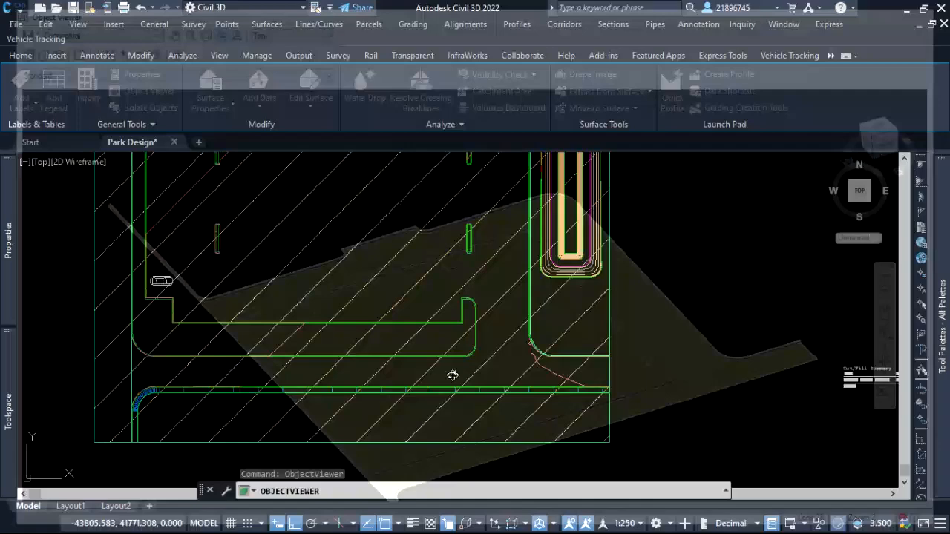
key("Escape")
Examine the pond surface and its inlet channel in 3D with the Object Viewer from several angles.
scroll(475, 319, "up", 4)
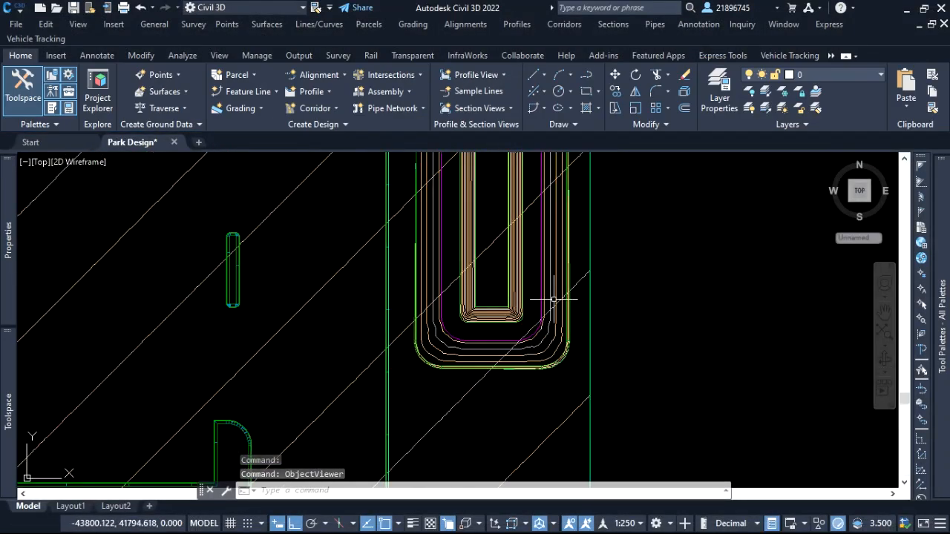
left_click(551, 295)
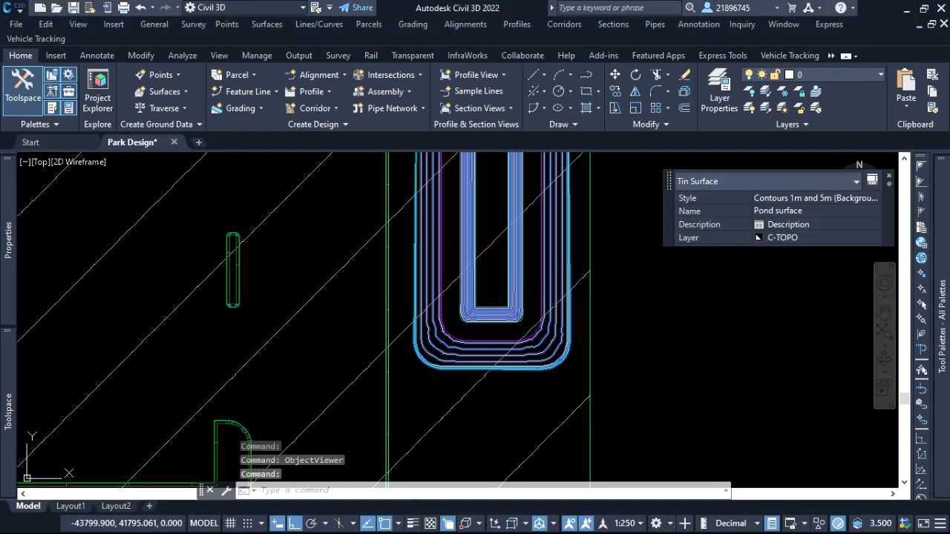
right_click(528, 270)
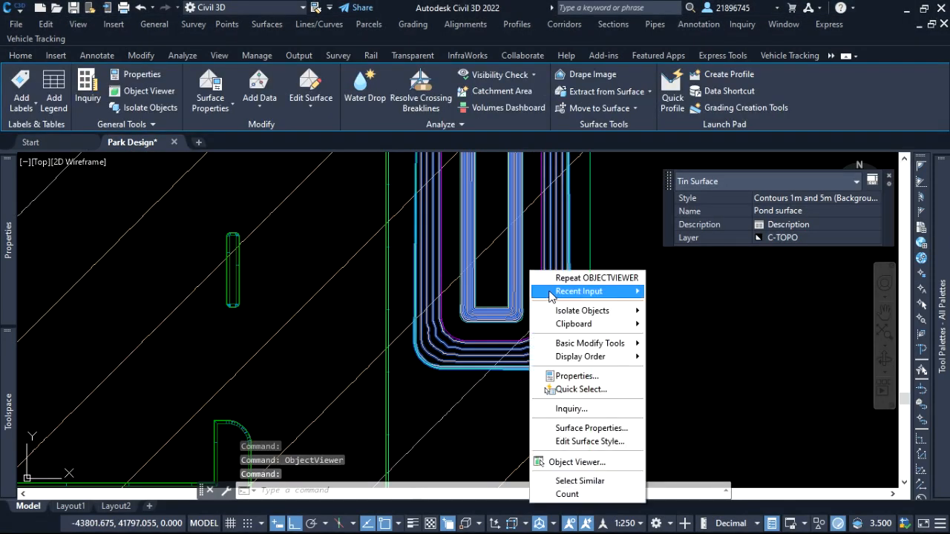
left_click(583, 461)
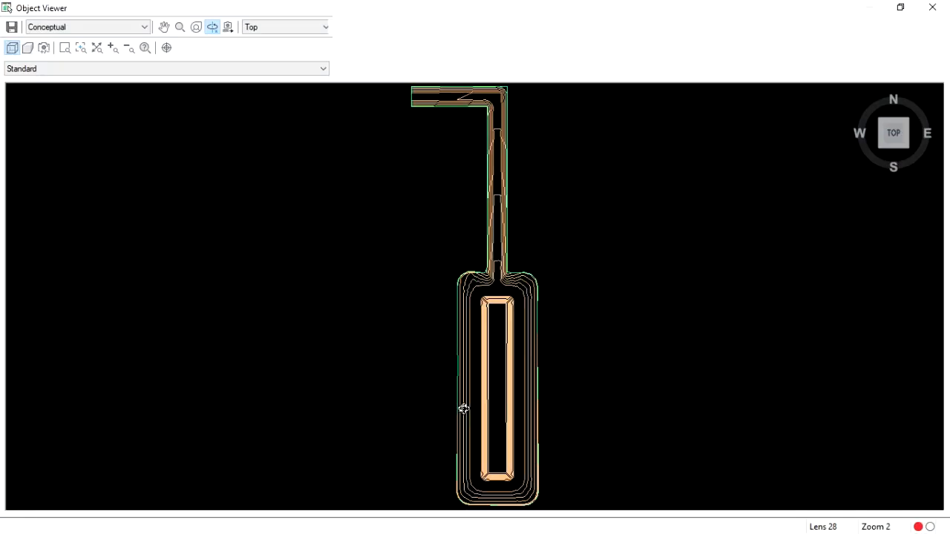
left_click_drag(462, 408, 524, 313)
left_click_drag(509, 373, 524, 341)
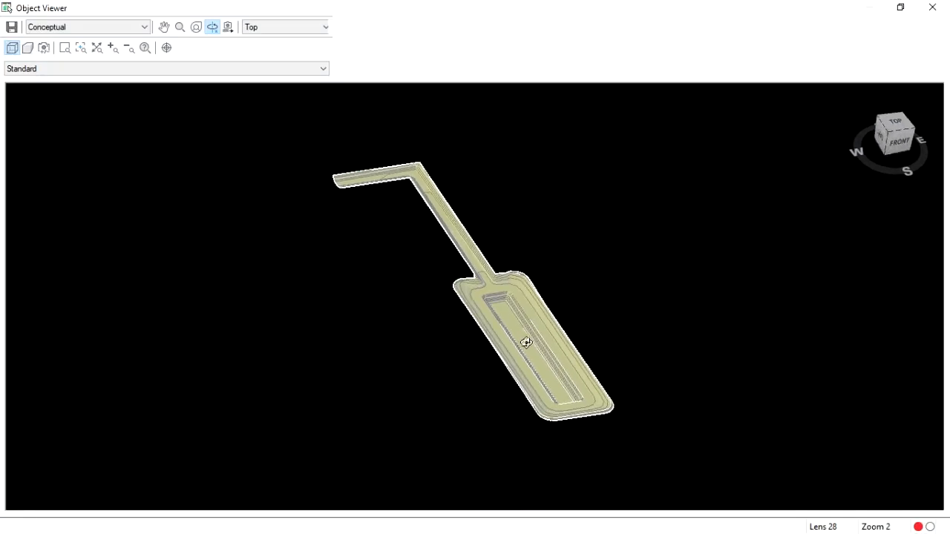
scroll(441, 318, "up", 5)
scroll(448, 342, "down", 2)
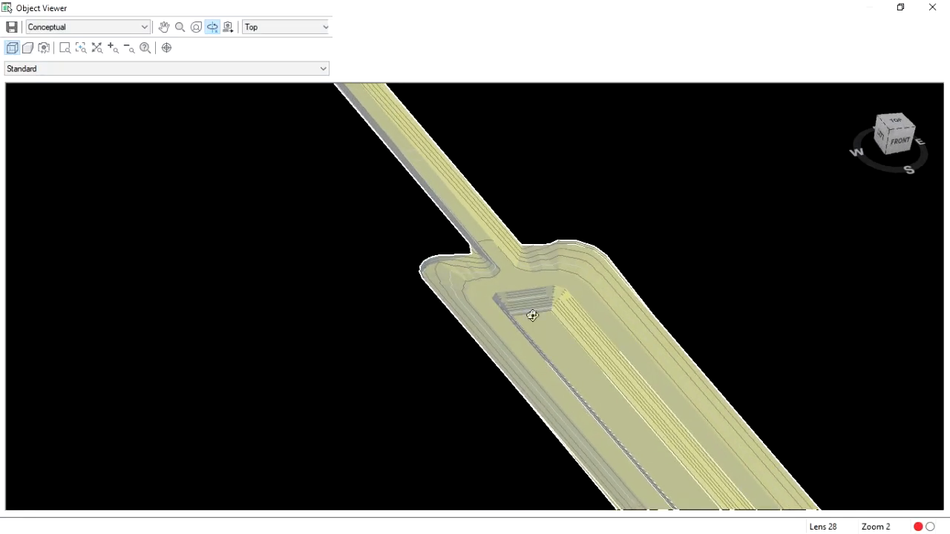
scroll(505, 323, "down", 4)
left_click_drag(480, 329, 280, 304)
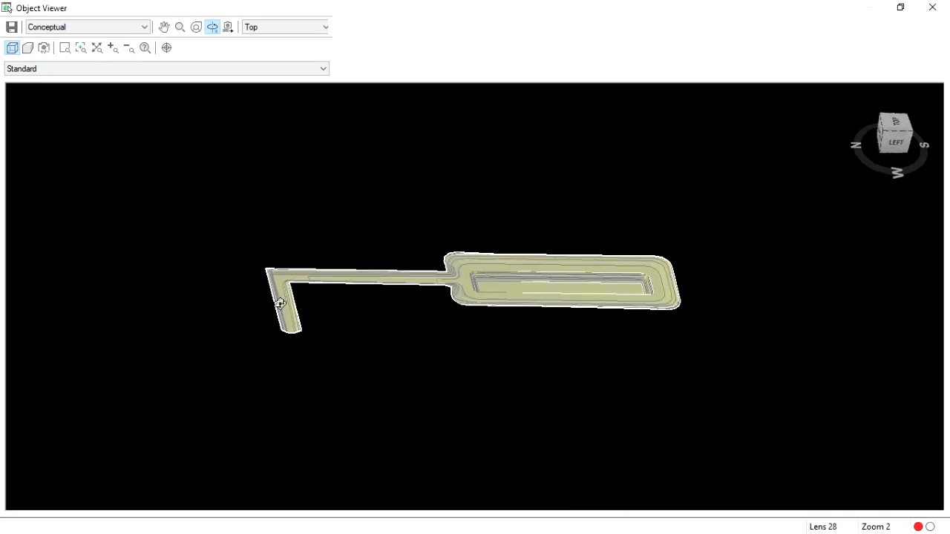
key("Escape")
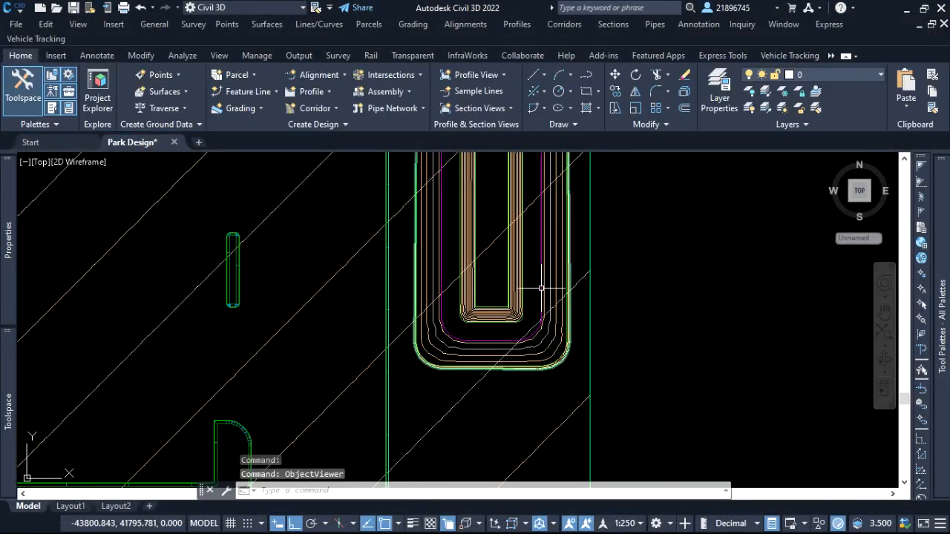
Look over the building area, kerb lines and pond across the site plan.
scroll(546, 295, "down", 5)
scroll(486, 195, "up", 5)
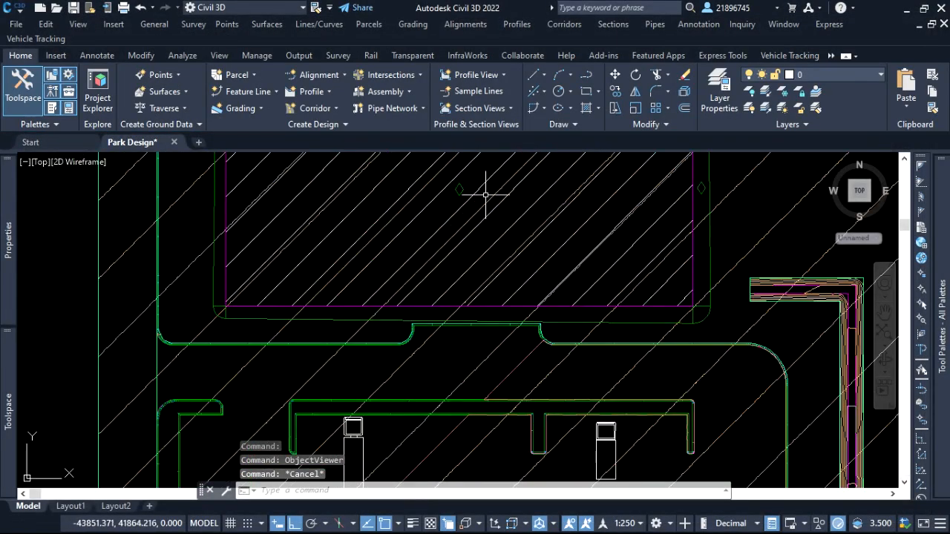
scroll(484, 262, "down", 5)
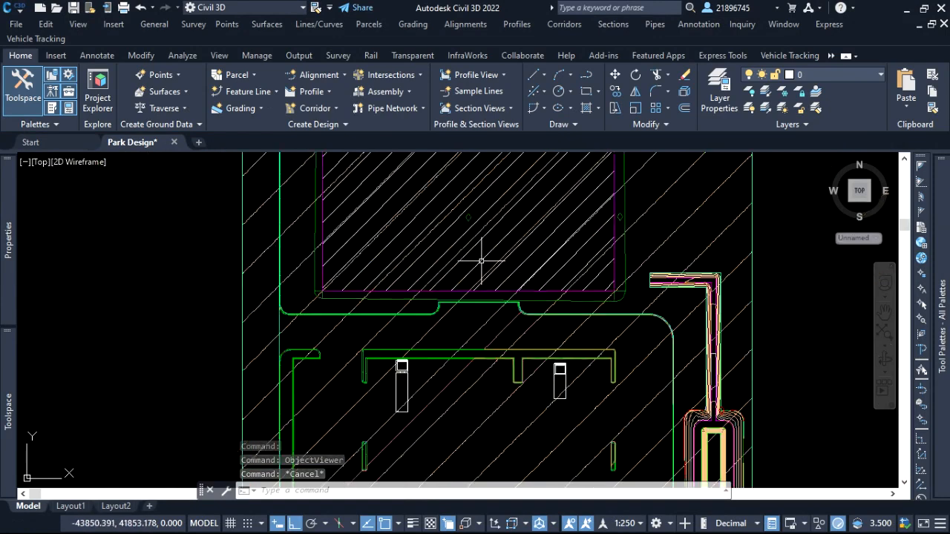
left_click(604, 275)
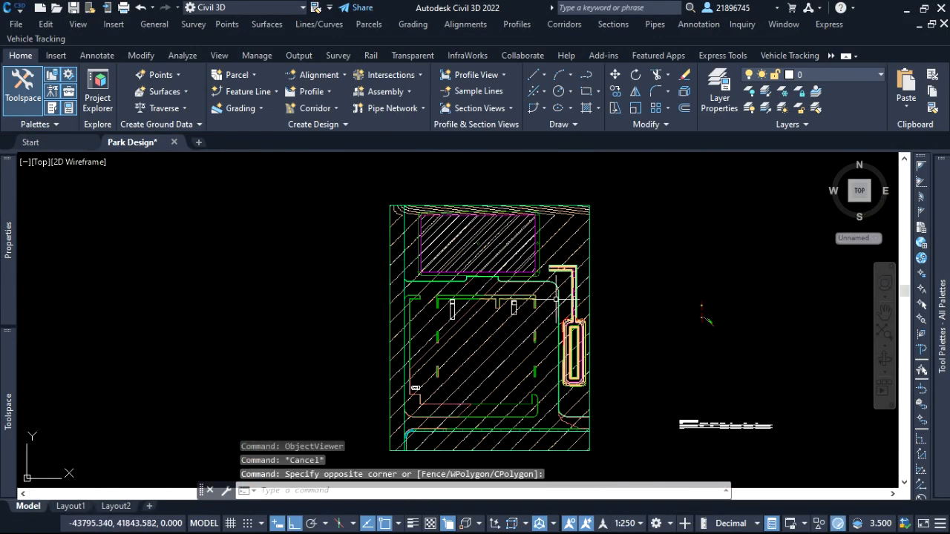
scroll(591, 360, "up", 5)
scroll(622, 303, "down", 3)
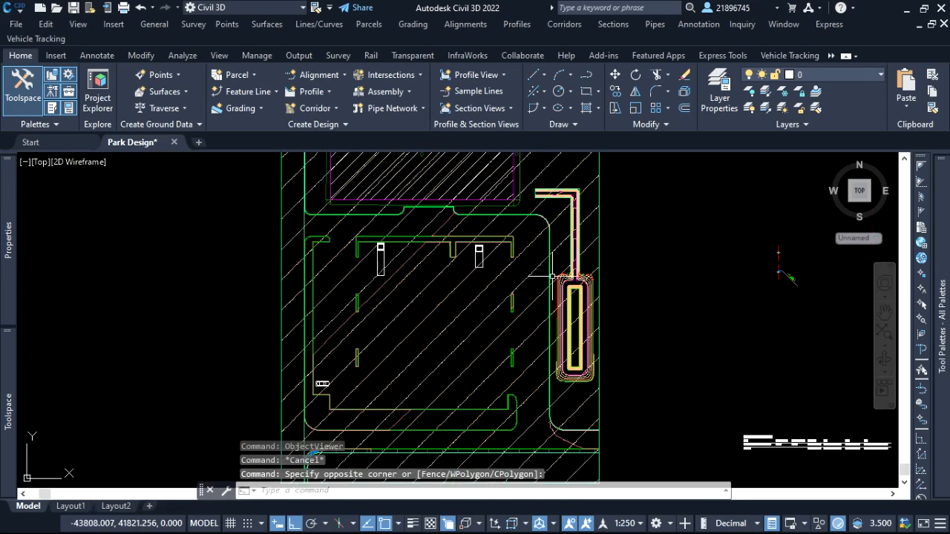
mouse_move(549, 246)
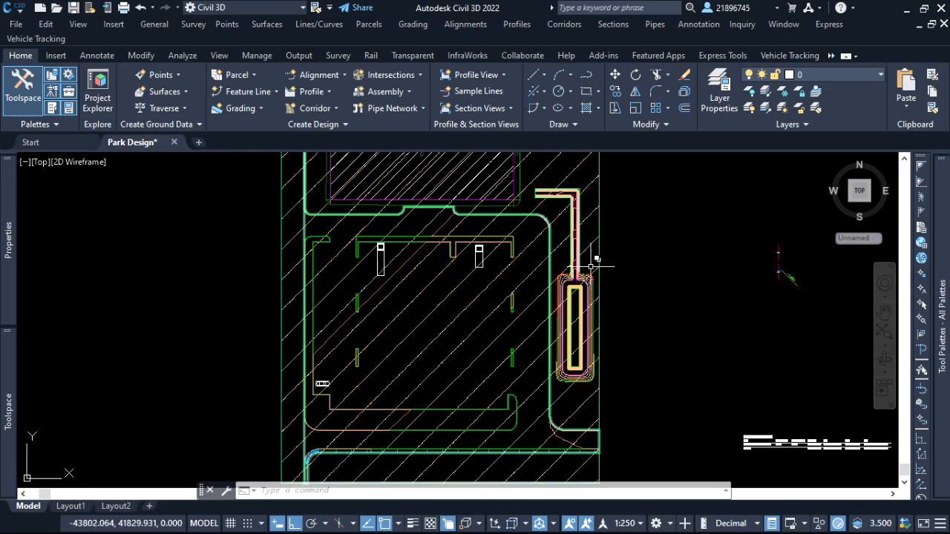
scroll(584, 303, "up", 4)
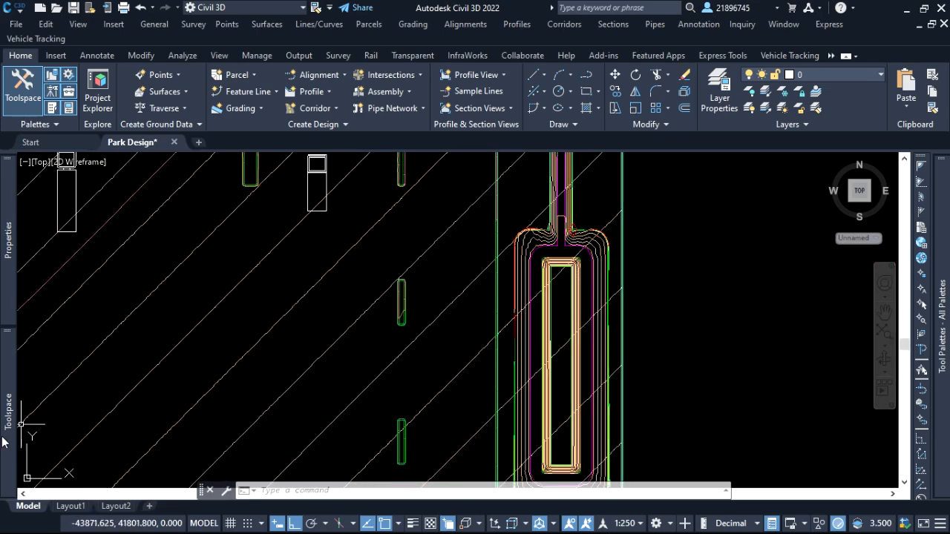
Create a TIN surface named "Combined Surface" in the Park Design drawing.
mouse_move(9, 413)
scroll(140, 284, "up", 3)
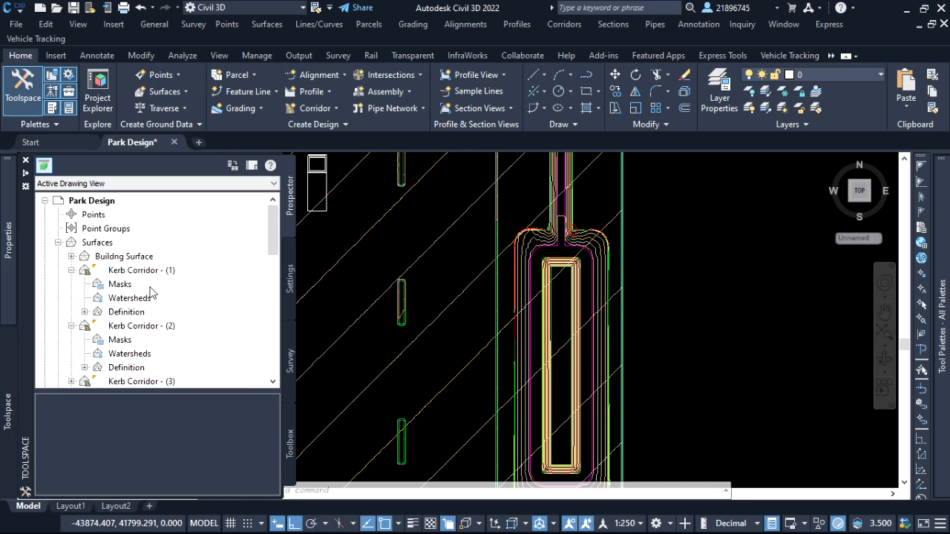
left_click(104, 248)
right_click(119, 244)
left_click(182, 248)
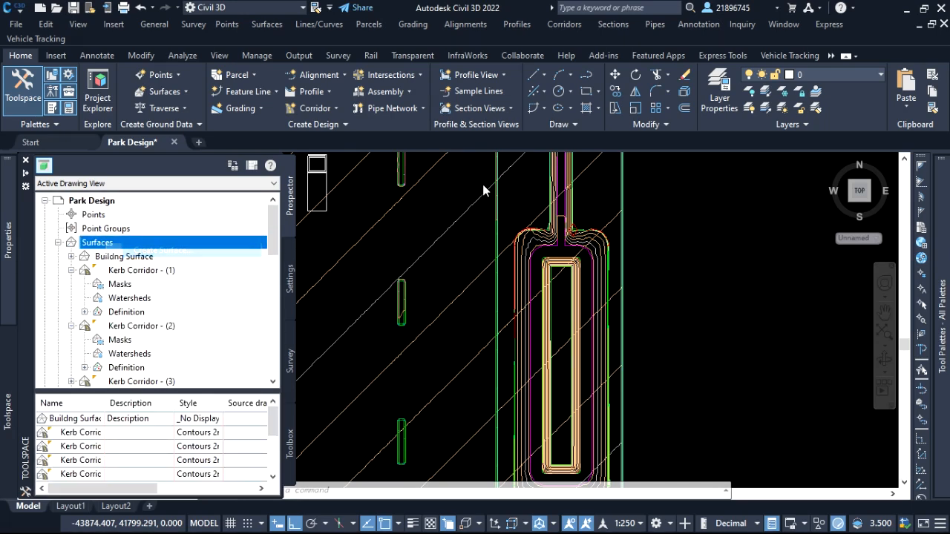
left_click(615, 230)
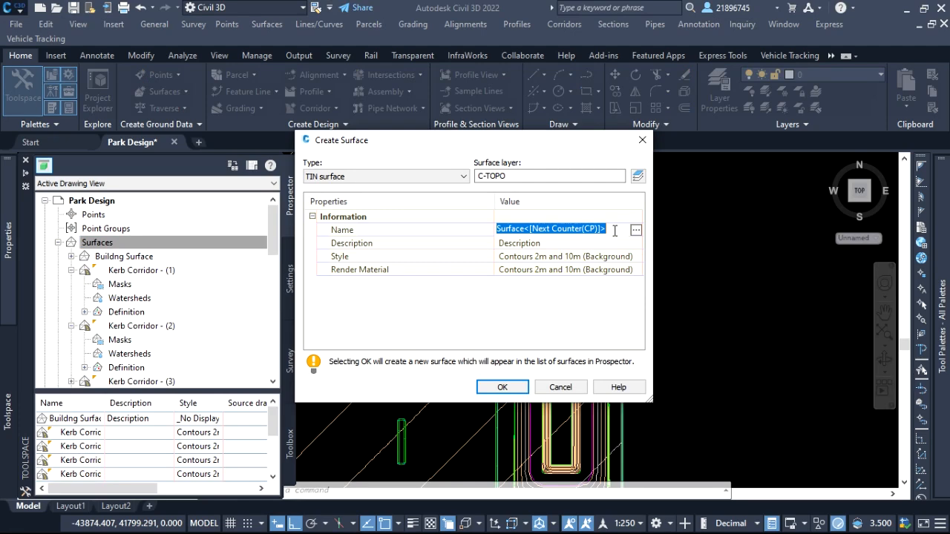
type("Combined Surface")
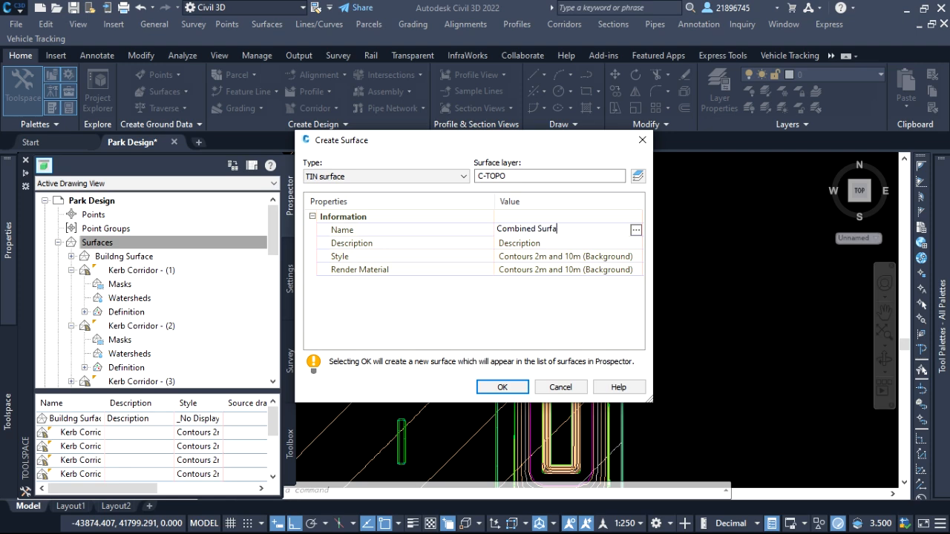
left_click(503, 387)
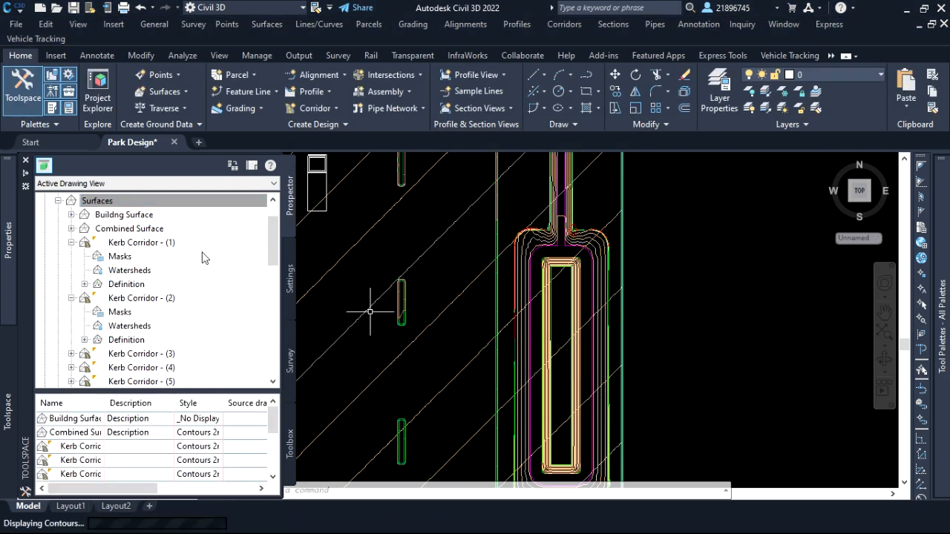
Paste the Main Site Surface into the Combined Surface's definition as a surface edit.
left_click(71, 215)
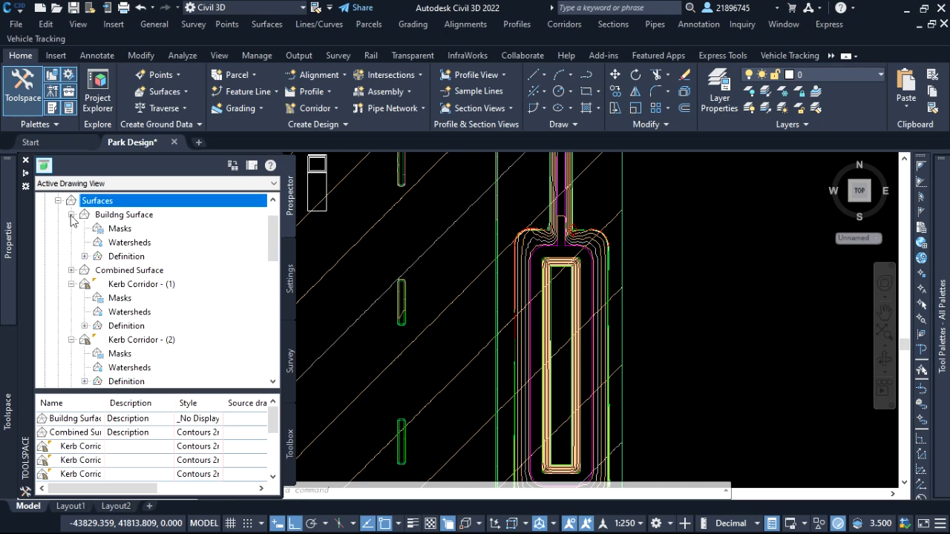
left_click(71, 215)
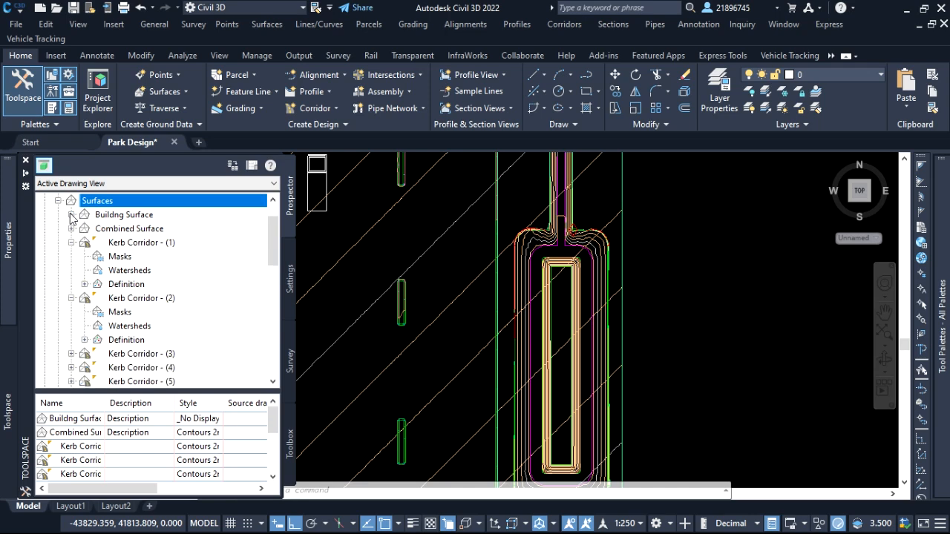
left_click(71, 230)
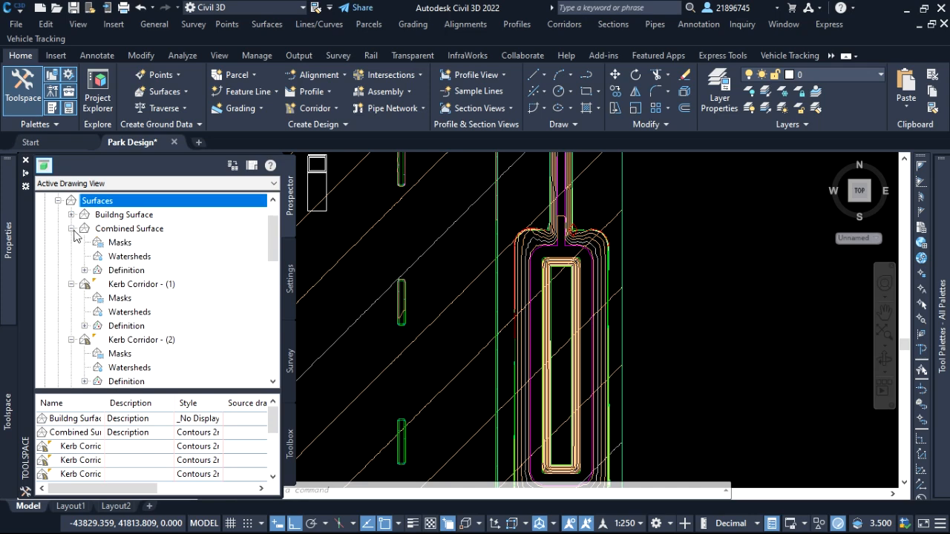
left_click(85, 270)
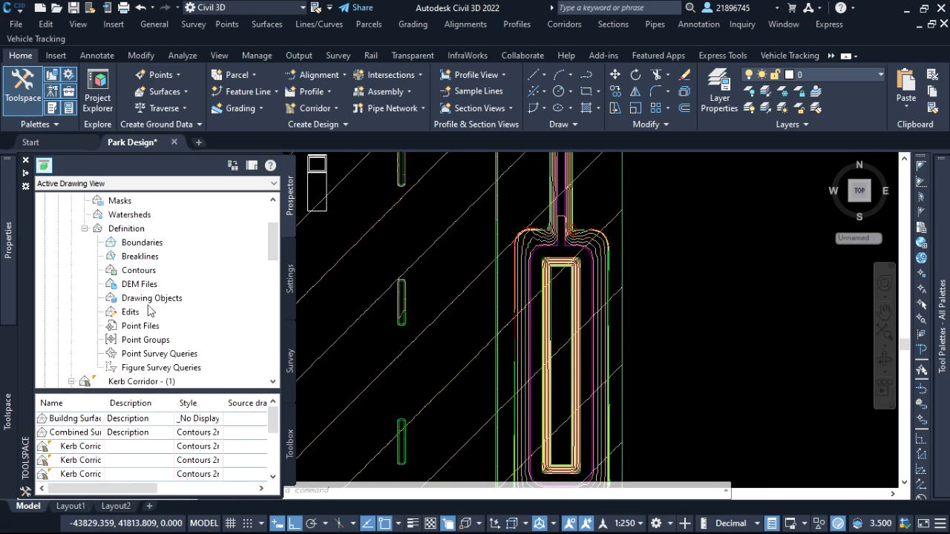
scroll(148, 312, "down", 1)
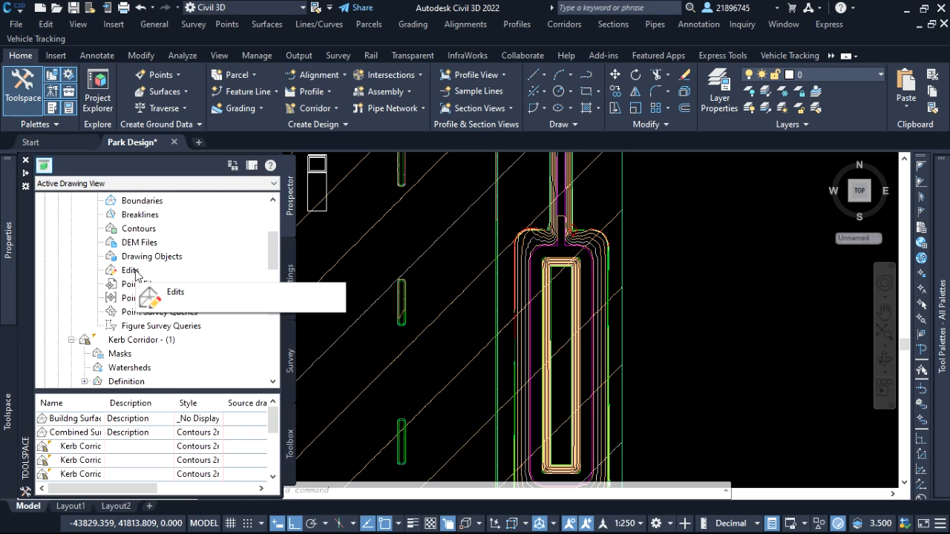
left_click(133, 272)
right_click(136, 272)
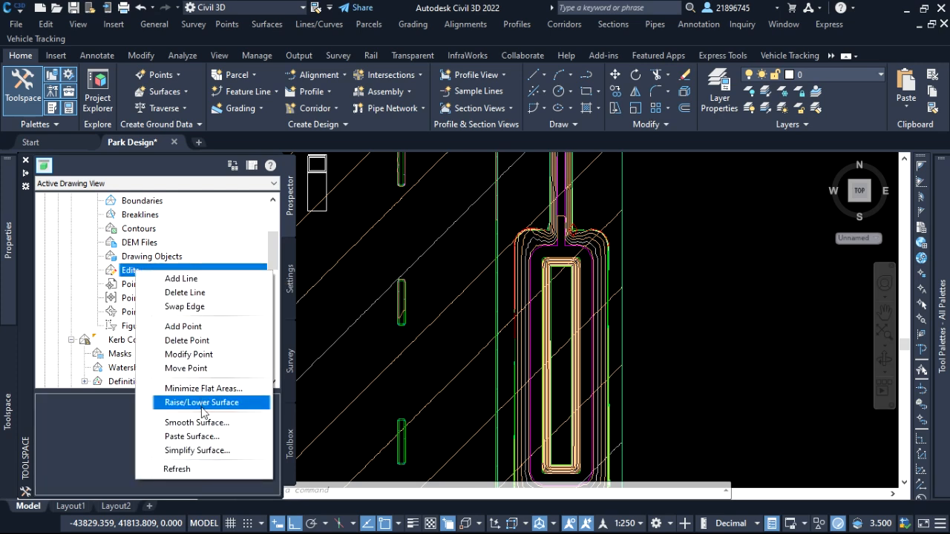
left_click(204, 436)
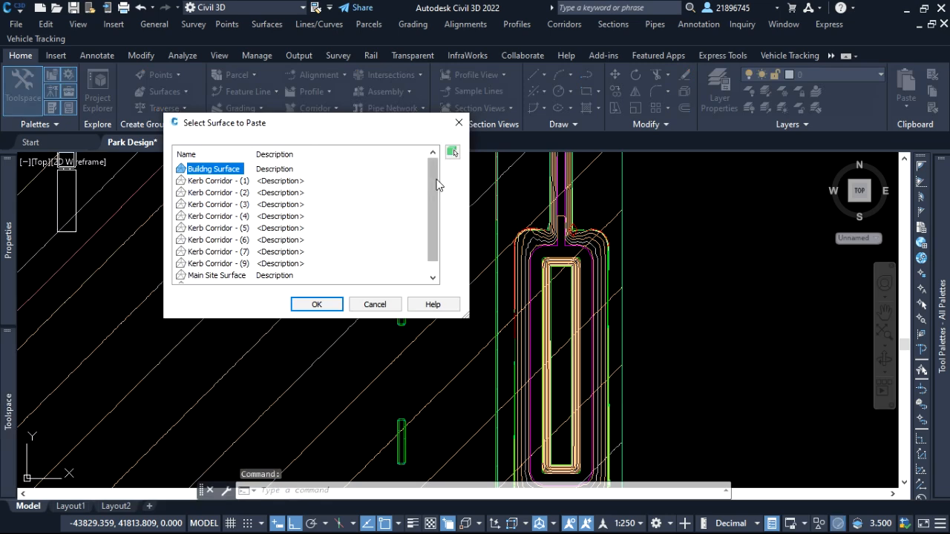
left_click_drag(437, 185, 434, 212)
left_click(216, 263)
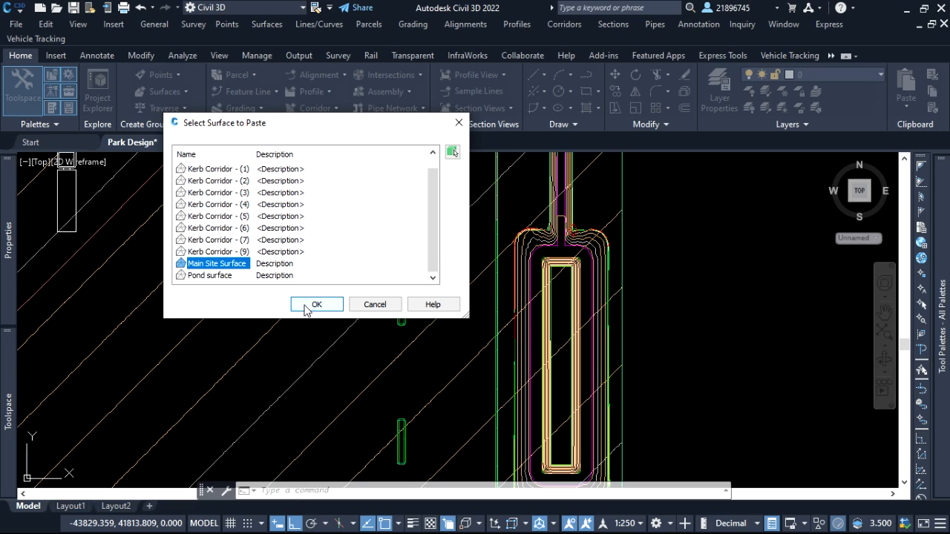
left_click(316, 305)
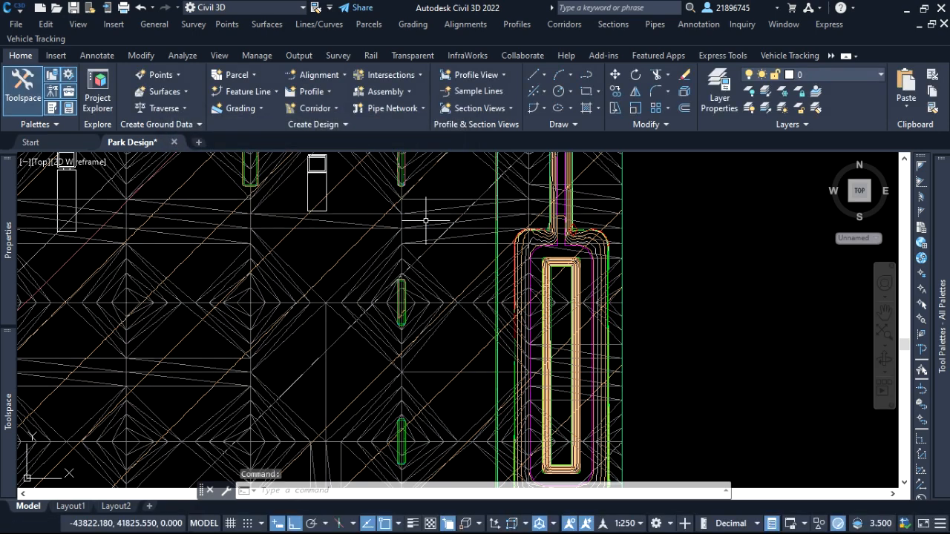
Examine the Combined Surface's triangulation across the site and around the pond channel.
scroll(599, 224, "down", 4)
scroll(624, 195, "up", 3)
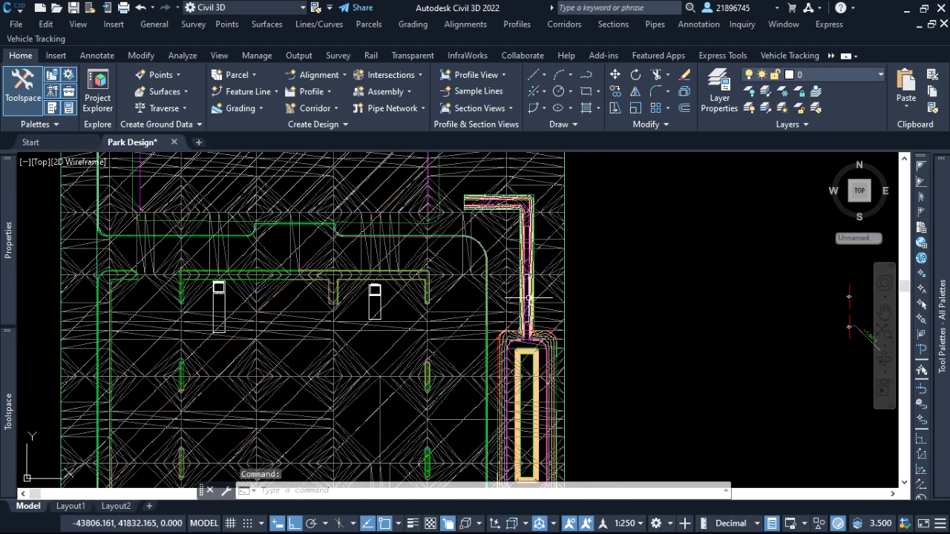
scroll(561, 302, "down", 1)
scroll(493, 239, "up", 4)
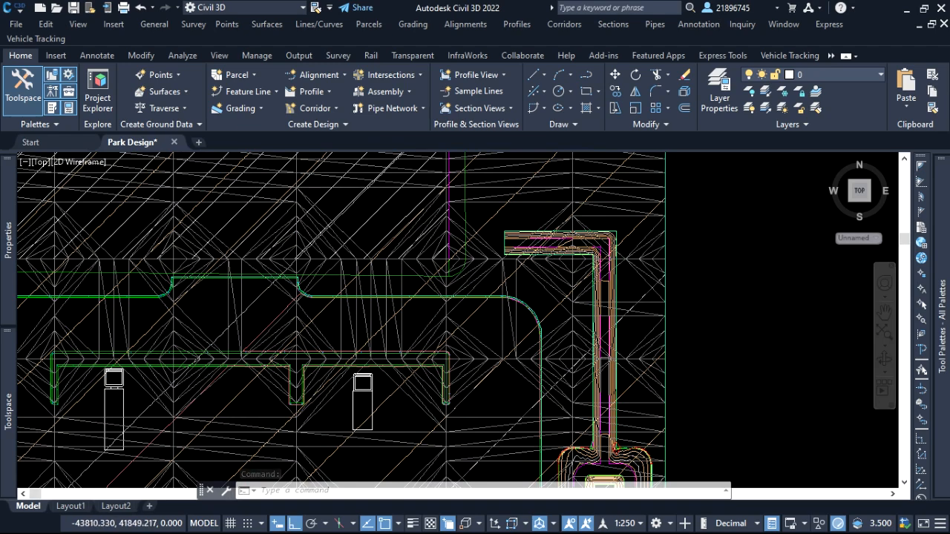
scroll(545, 261, "down", 4)
mouse_move(9, 401)
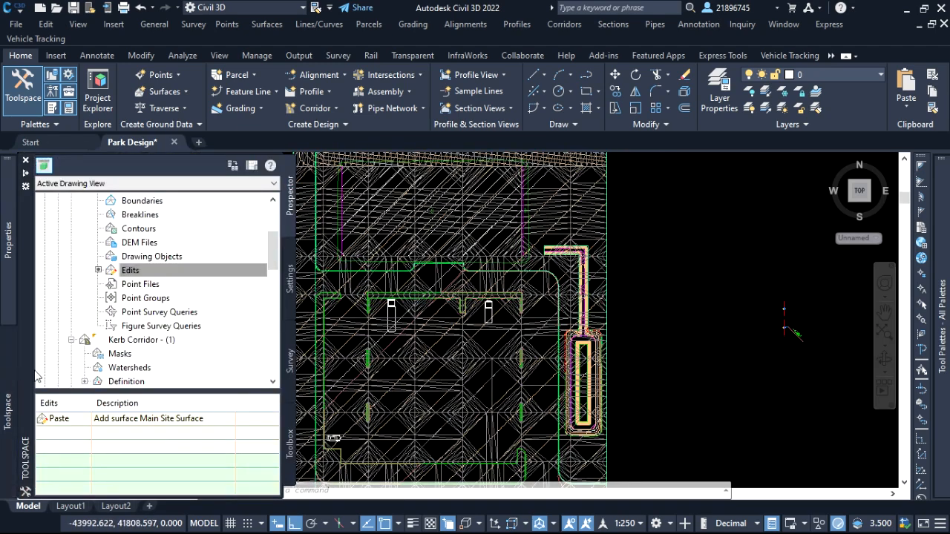
Paste the Kerb Corridor - (9) surface into the Combined Surface as an edit, picking its TIN surface on the kerb line in the drawing.
right_click(156, 275)
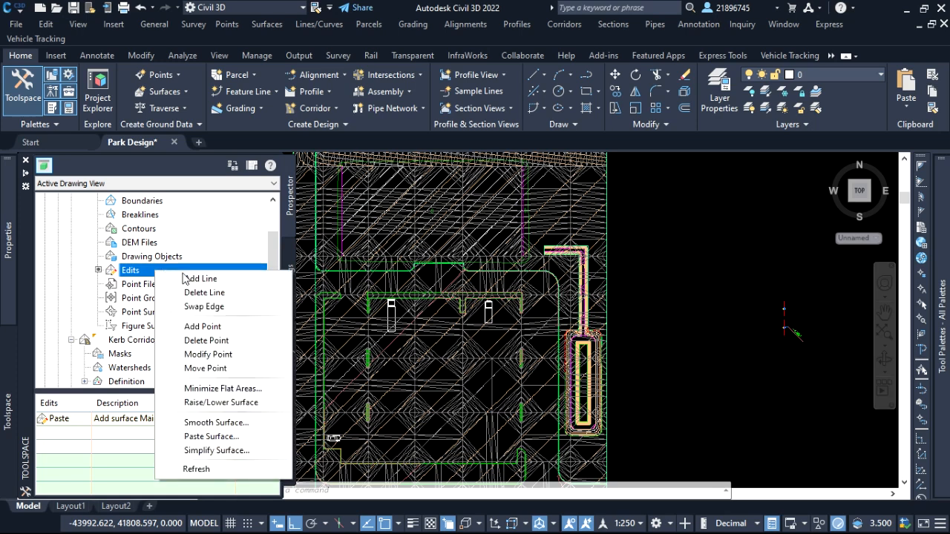
left_click(224, 437)
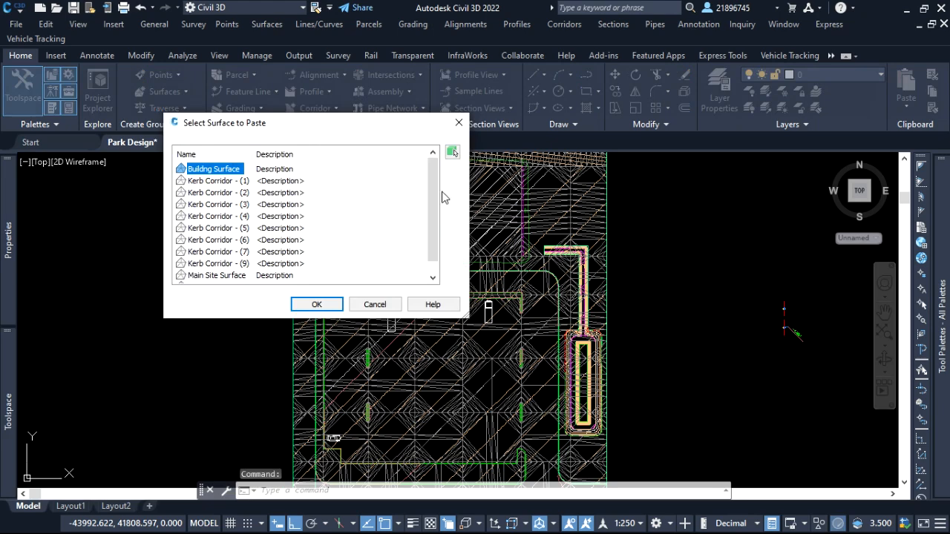
key("Return")
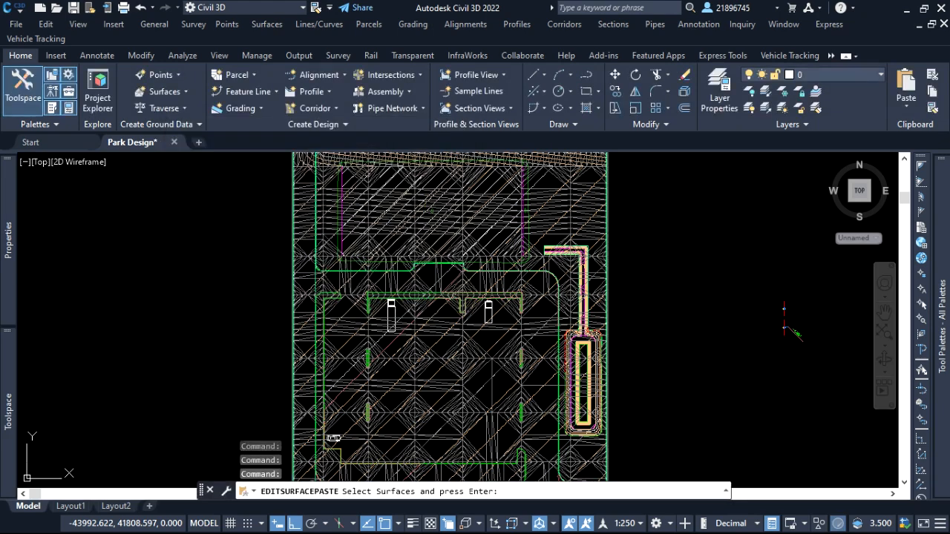
scroll(372, 275, "up", 4)
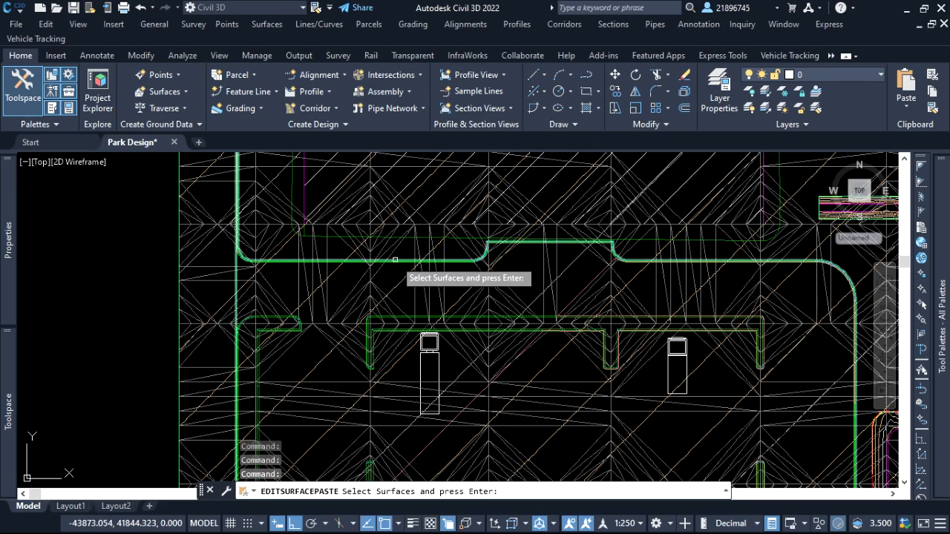
left_click(400, 260)
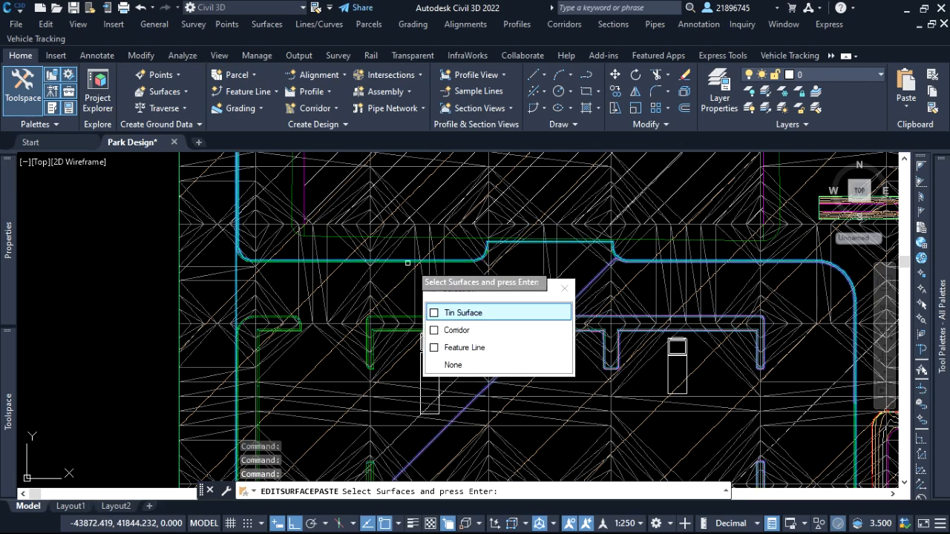
left_click(528, 312)
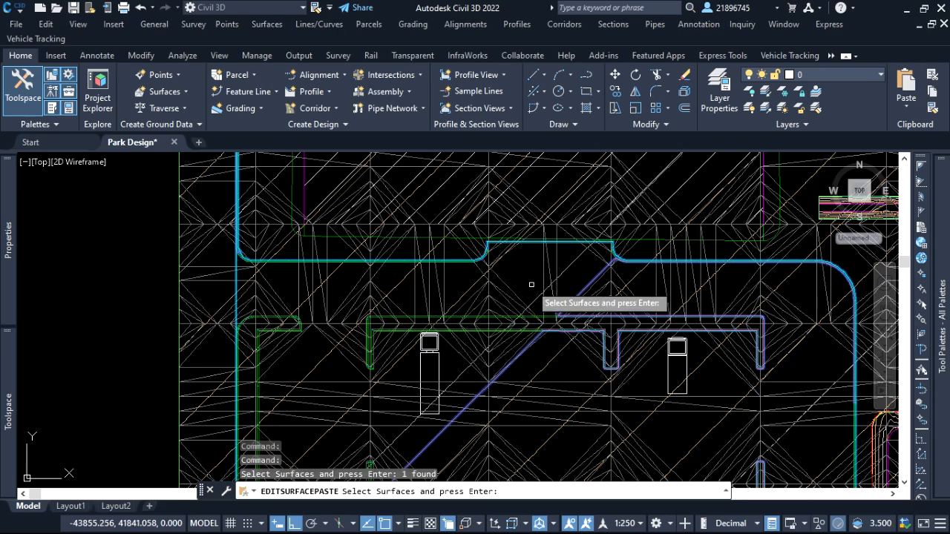
key("Return")
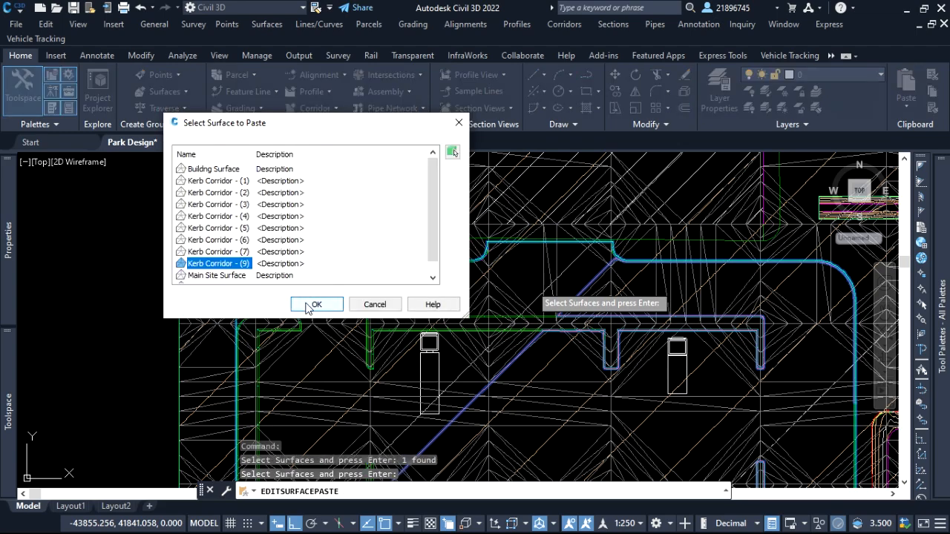
left_click(314, 304)
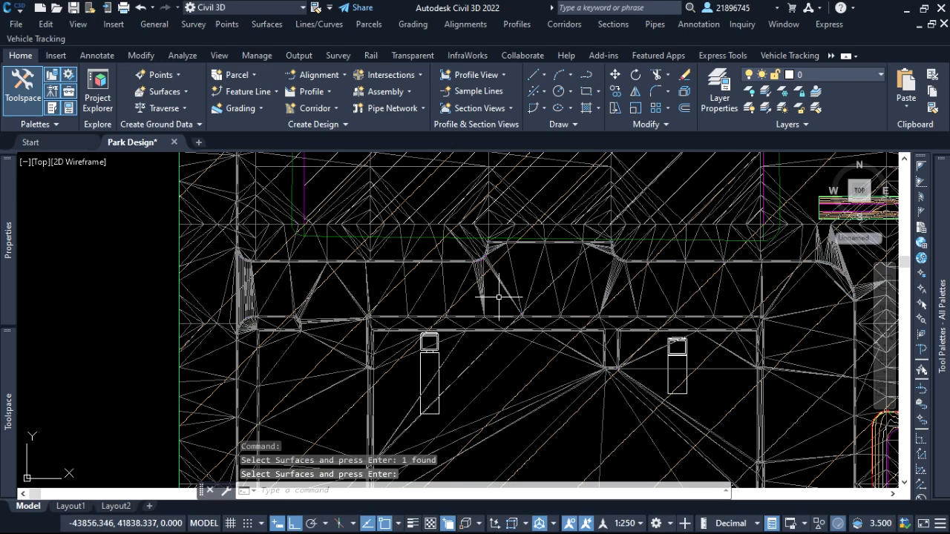
scroll(326, 259, "down", 4)
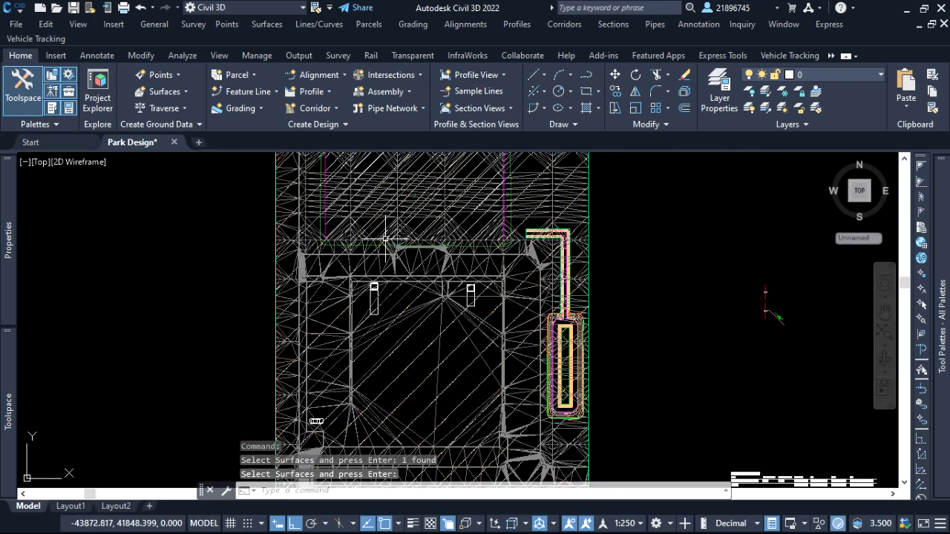
left_click(662, 288)
Paste the Pond surface into the Combined Surface as an edit, picking it from the pond's contours in the drawing.
scroll(573, 305, "up", 5)
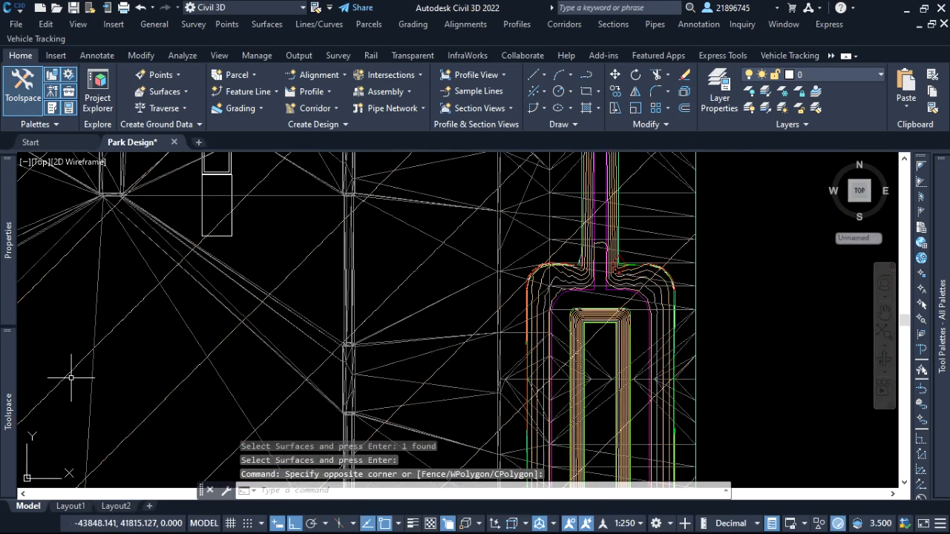
mouse_move(8, 375)
left_click(172, 270)
right_click(171, 275)
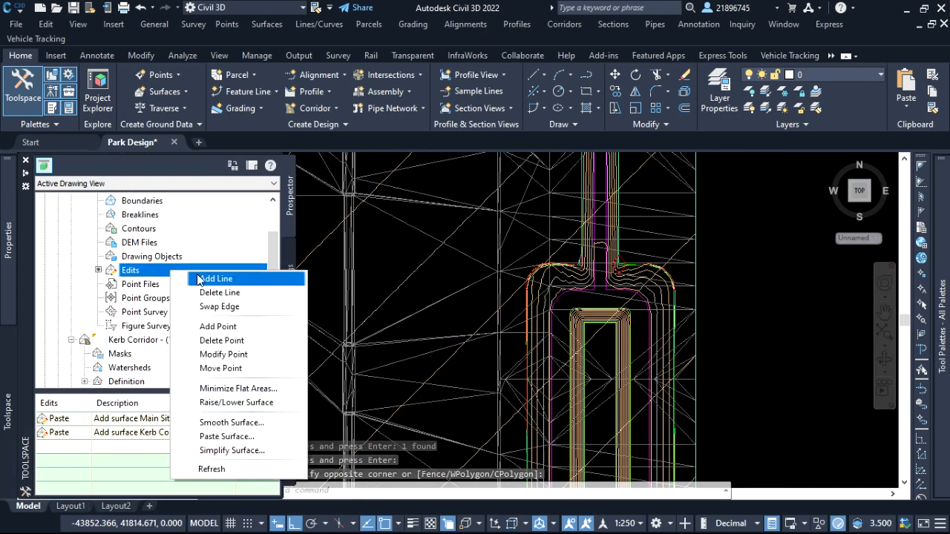
left_click(231, 436)
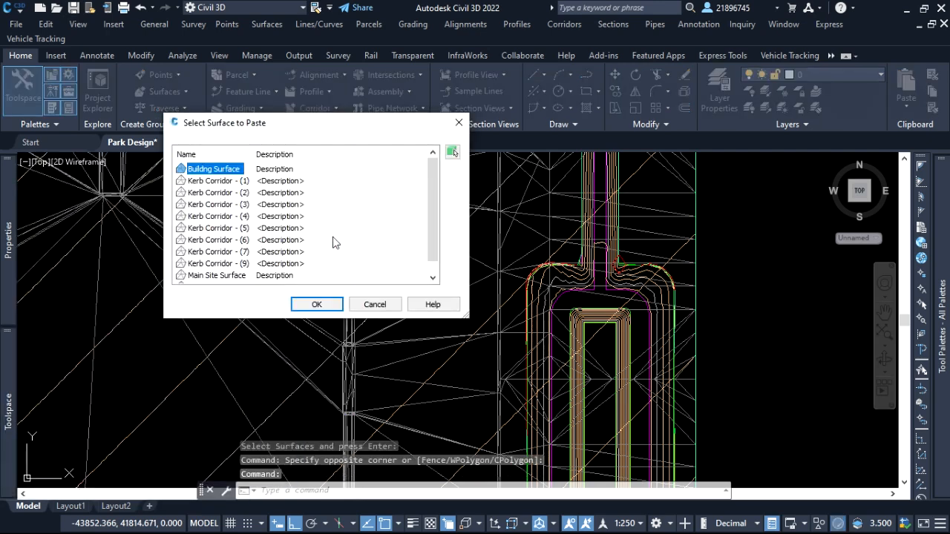
left_click(453, 153)
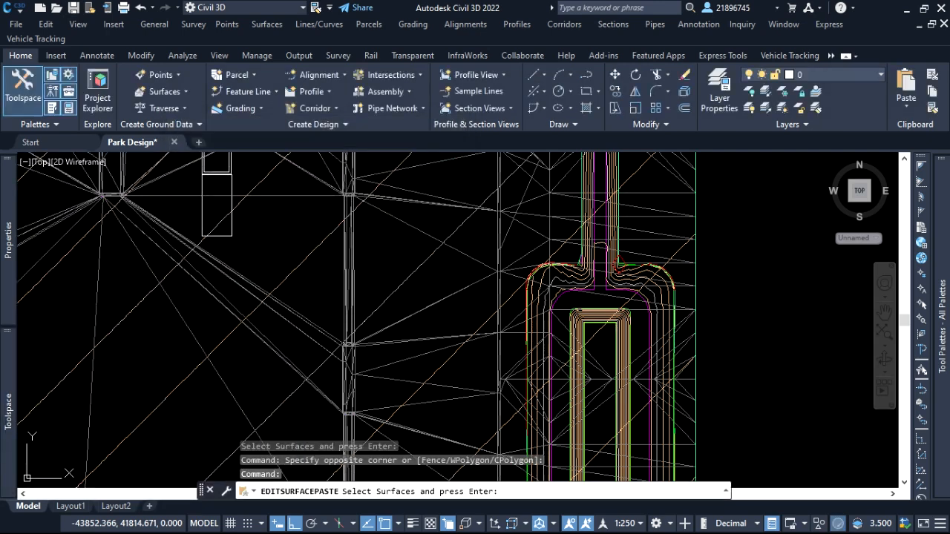
scroll(623, 336, "up", 4)
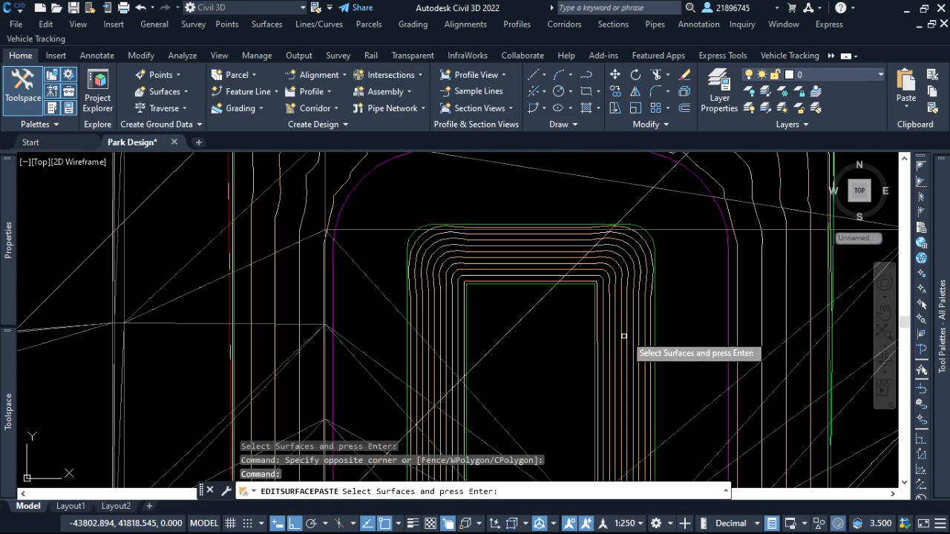
left_click(737, 273)
scroll(576, 323, "down", 5)
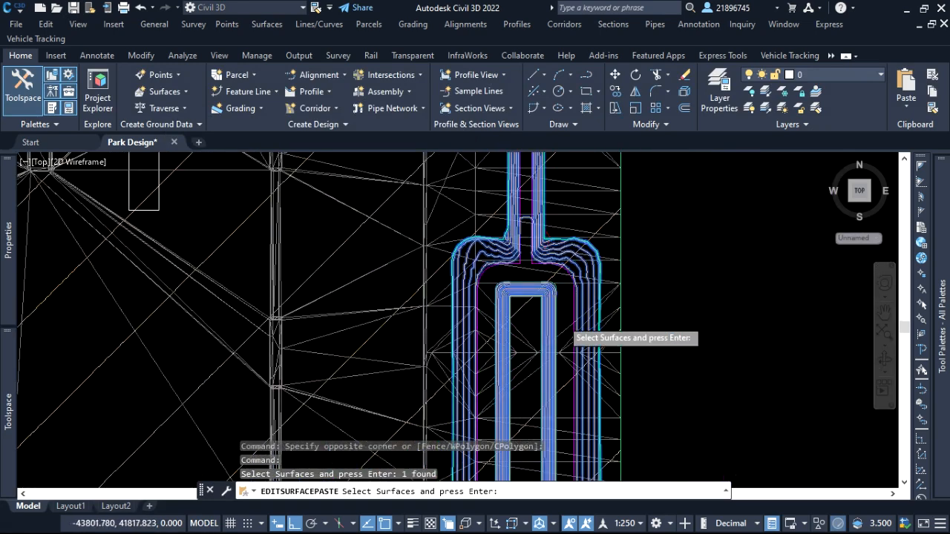
key("Return")
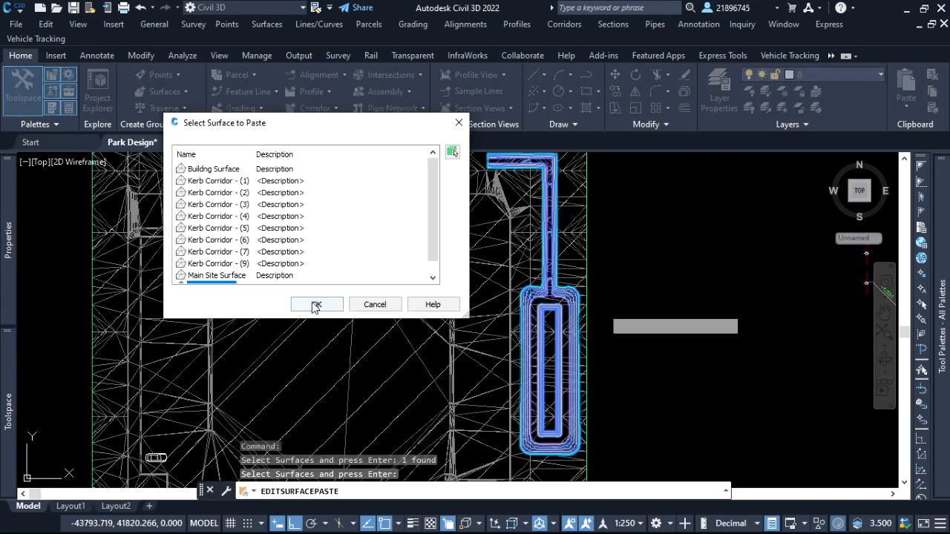
left_click(317, 305)
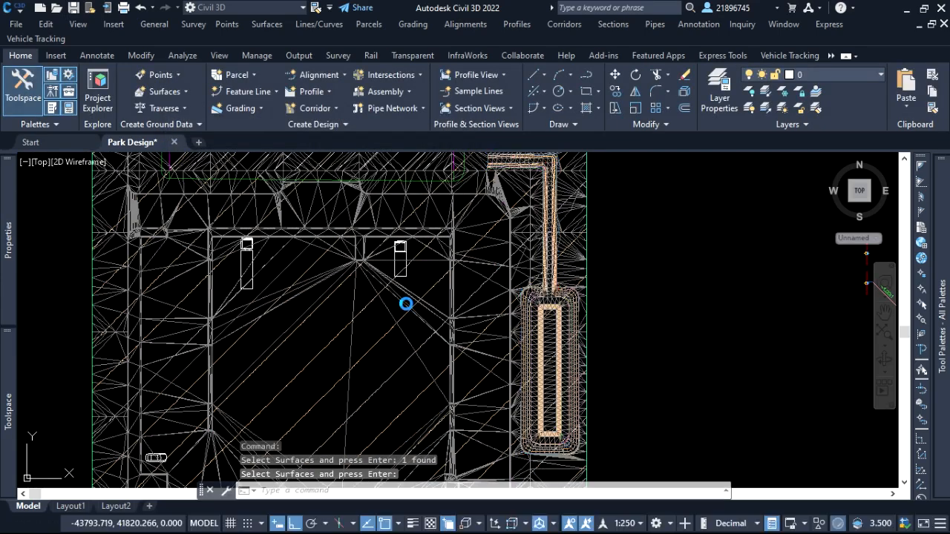
scroll(611, 282, "down", 5)
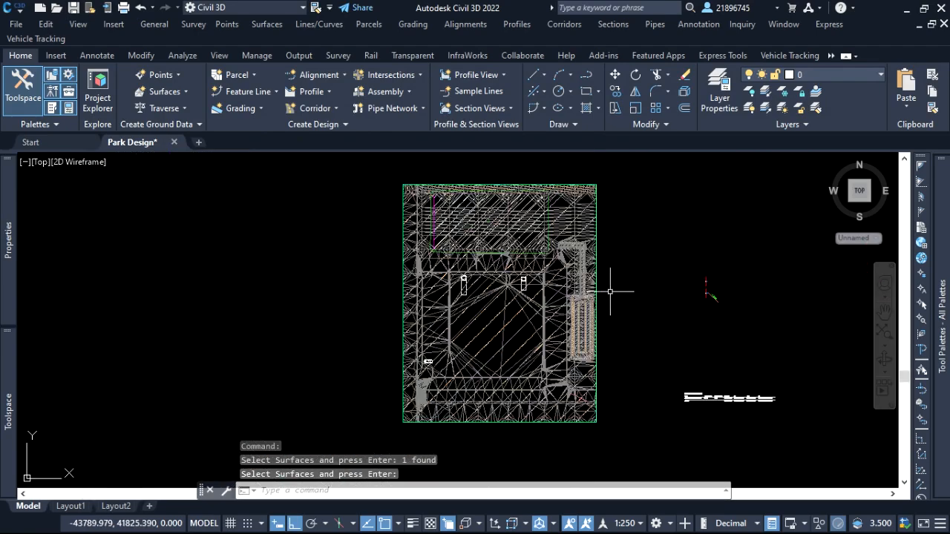
Inspect the Combined Surface in 3D in the Object Viewer, checking the kerbs, parking islands, pond and channel from several angles.
scroll(611, 282, "up", 5)
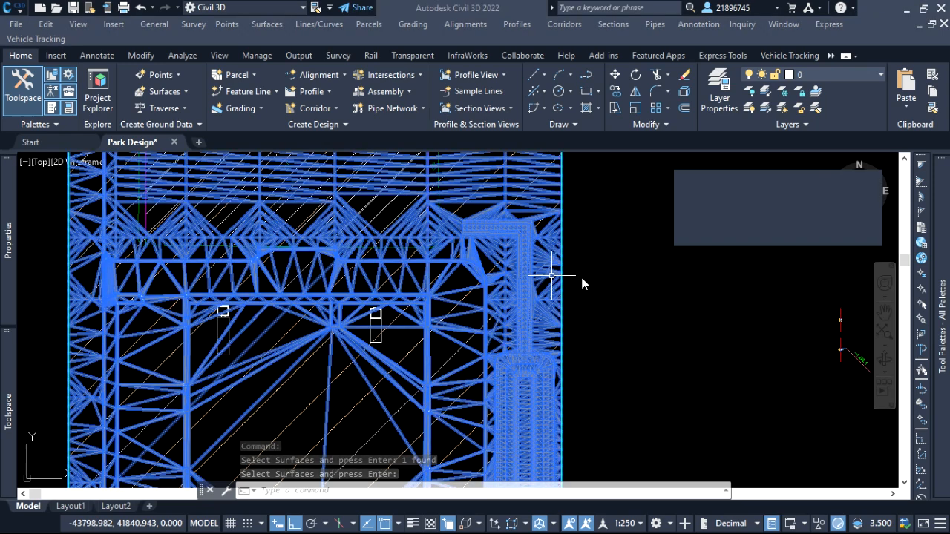
left_click(552, 275)
right_click(631, 304)
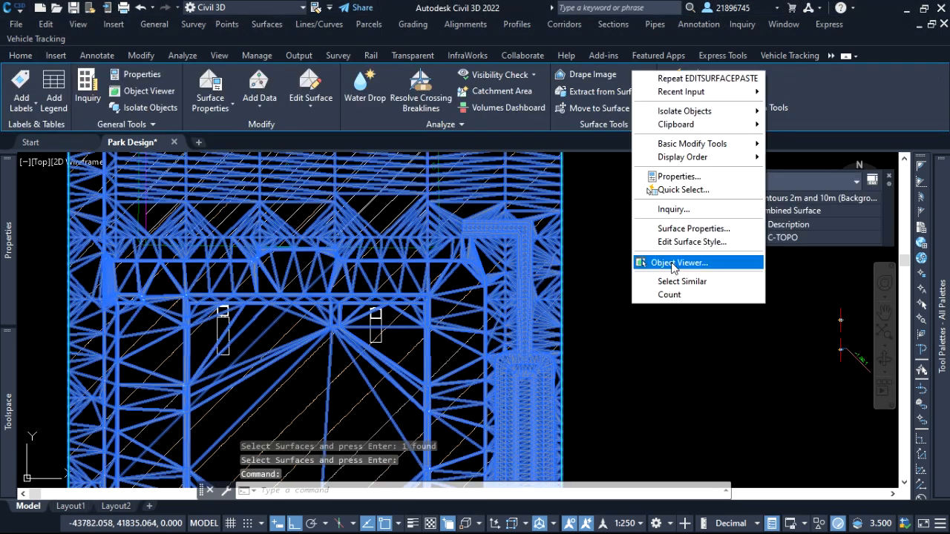
left_click(671, 262)
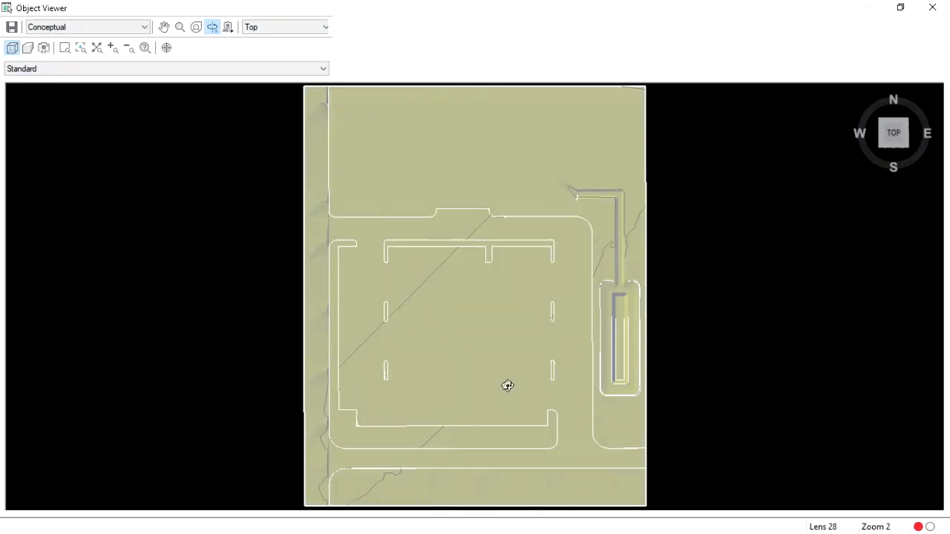
left_click_drag(507, 385, 557, 248)
scroll(542, 262, "up", 3)
scroll(520, 337, "down", 6)
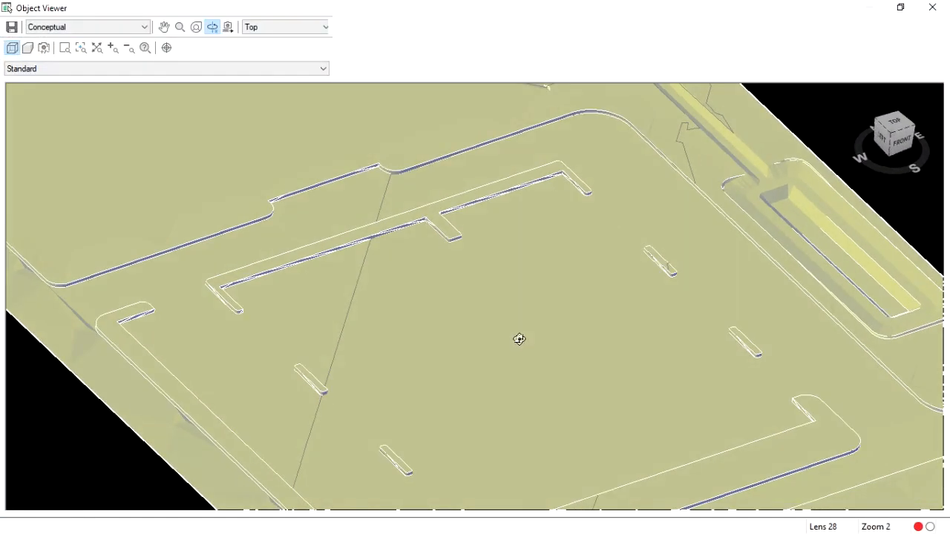
scroll(518, 337, "up", 3)
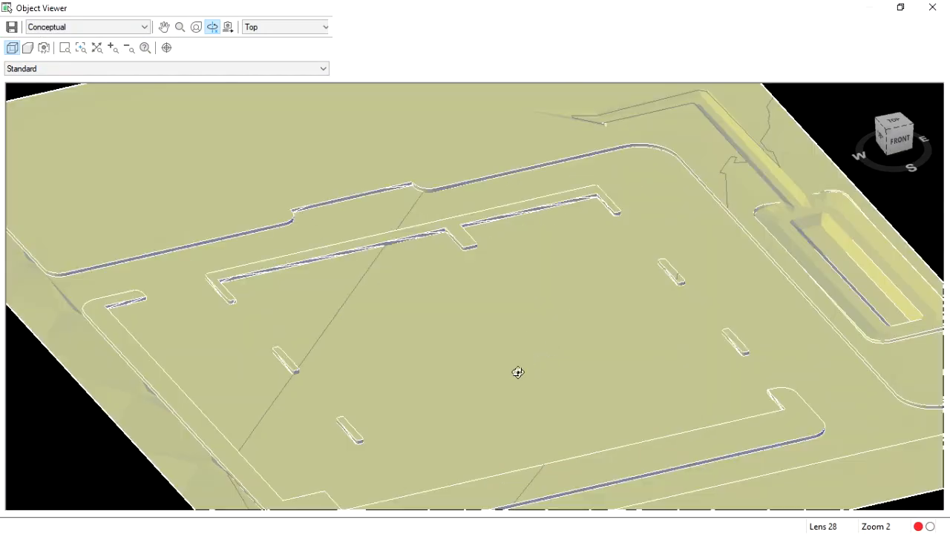
scroll(451, 363, "down", 2)
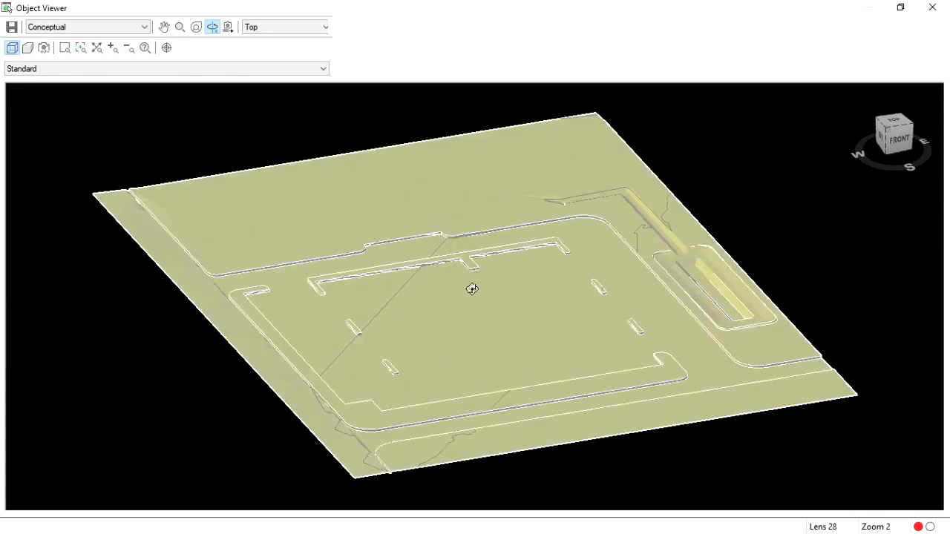
left_click_drag(424, 340, 500, 373)
scroll(580, 251, "up", 2)
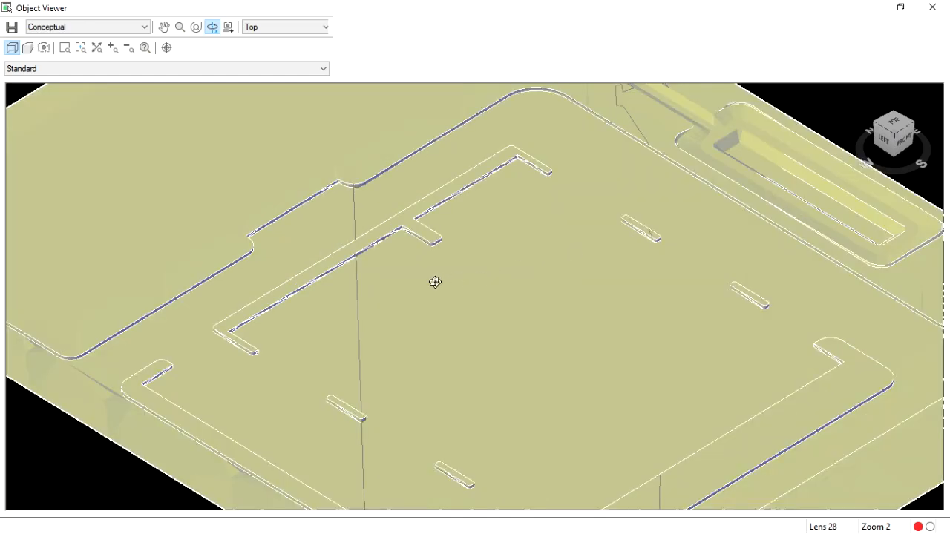
scroll(342, 307, "down", 2)
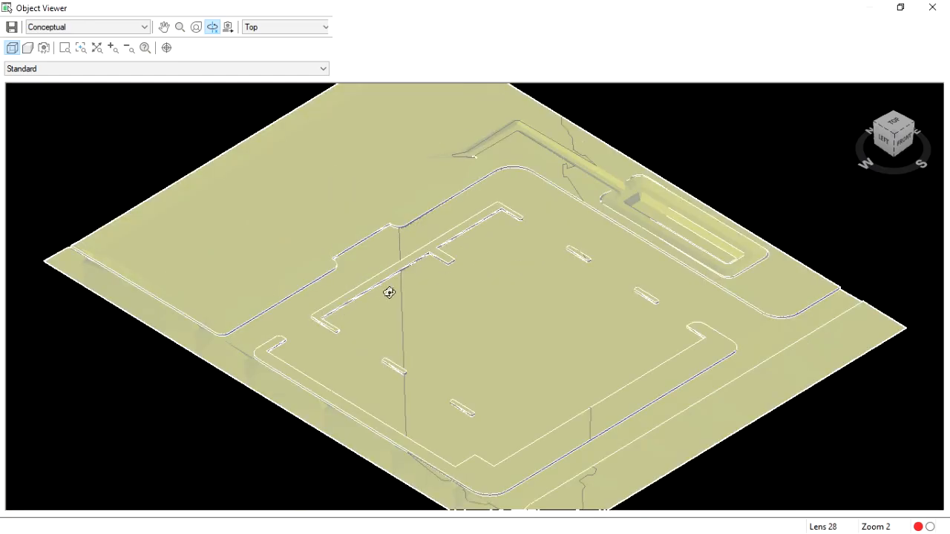
left_click_drag(389, 293, 424, 303)
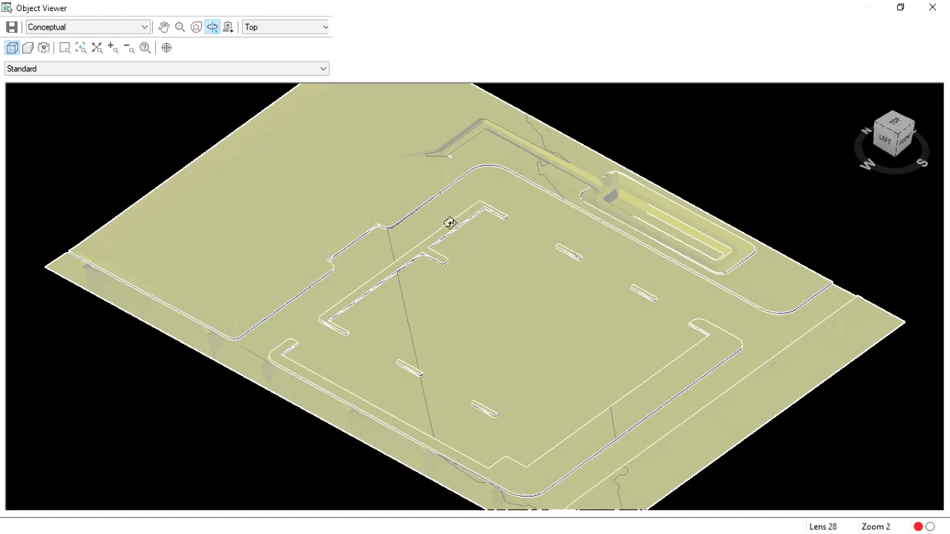
scroll(613, 151, "up", 3)
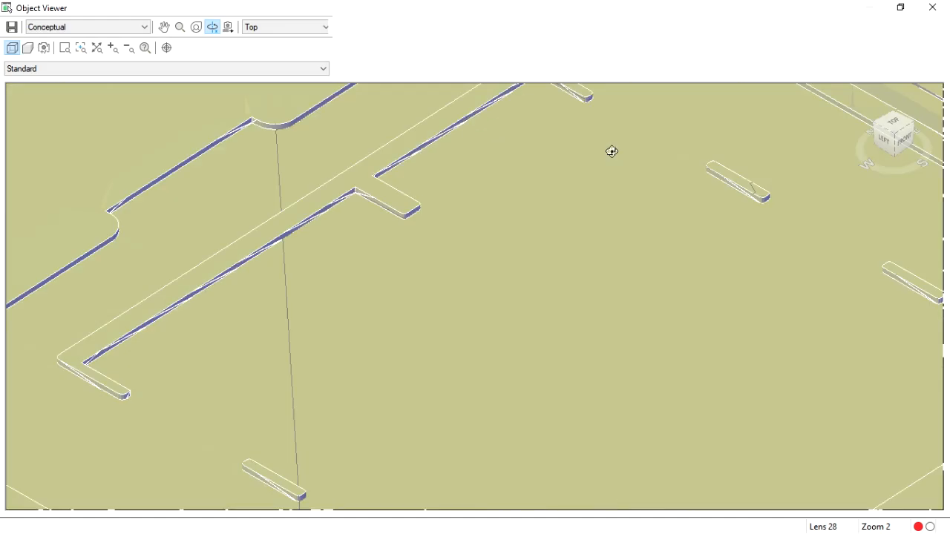
scroll(561, 291, "down", 3)
left_click_drag(609, 238, 605, 246)
scroll(671, 199, "up", 3)
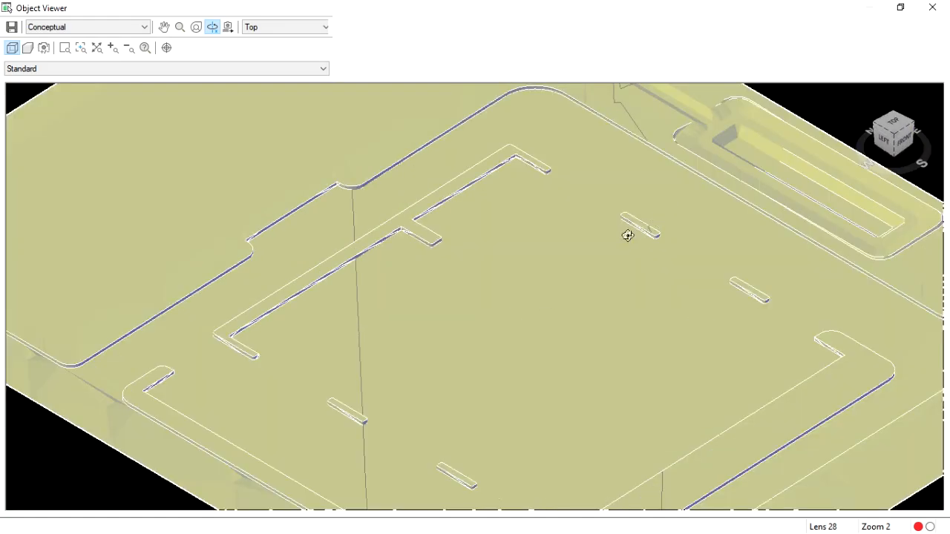
key("Escape")
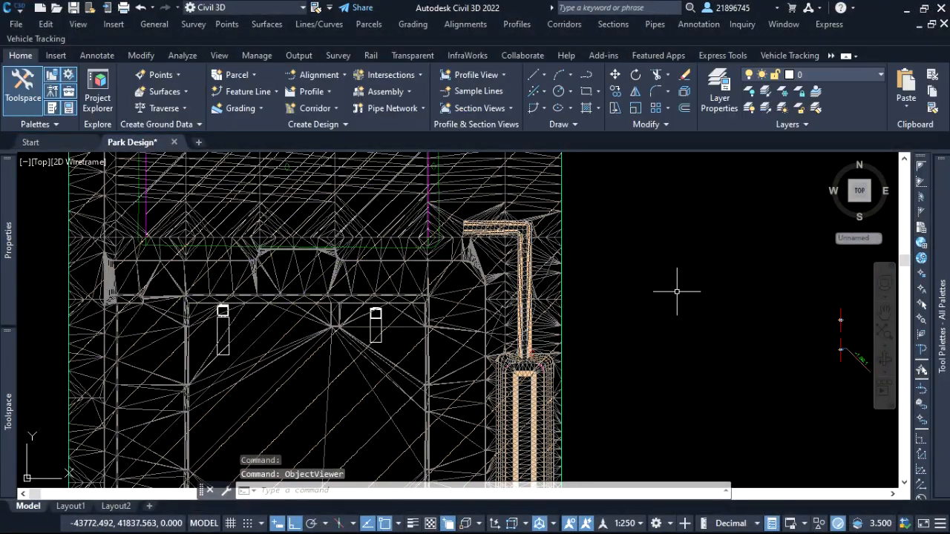
left_click(655, 239)
left_click(640, 216)
Set the Pond surface's style to _No Display in its surface properties.
scroll(526, 228, "up", 6)
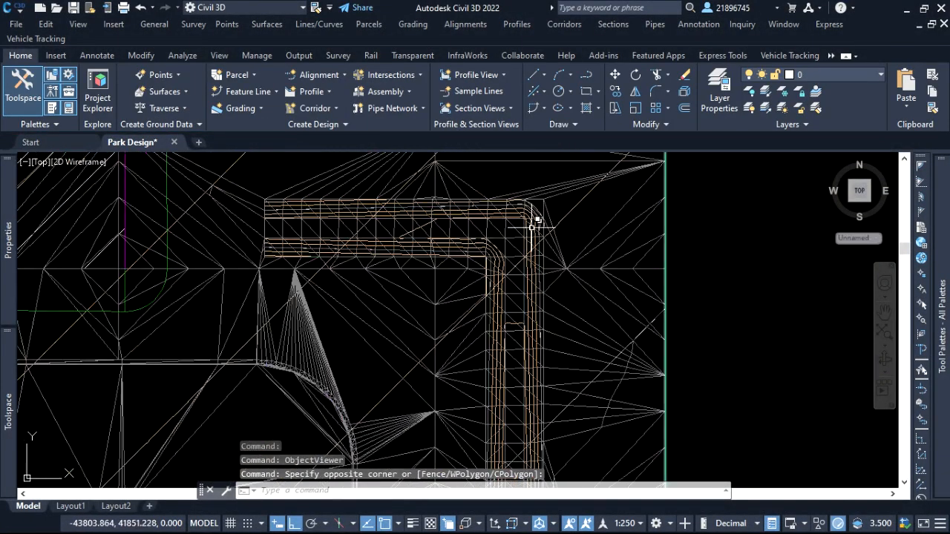
scroll(526, 228, "up", 3)
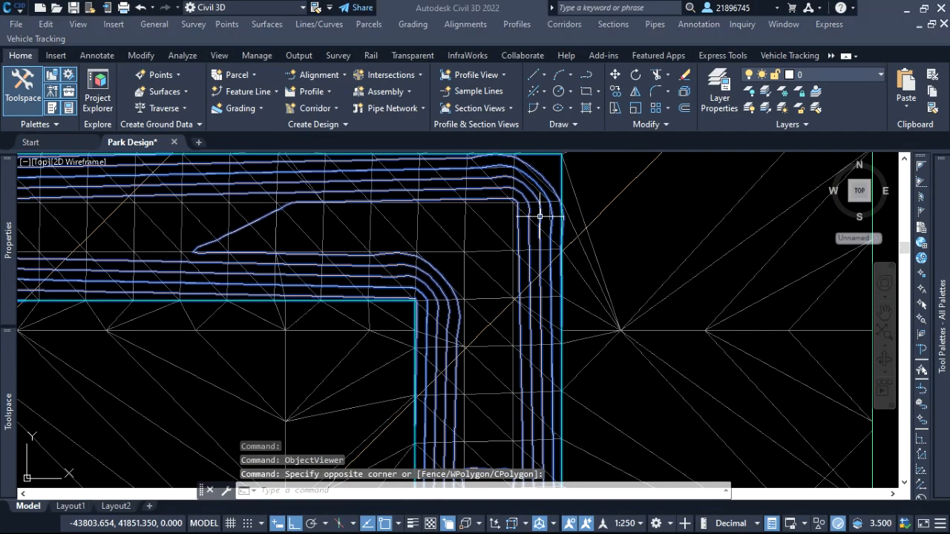
left_click(540, 216)
right_click(543, 218)
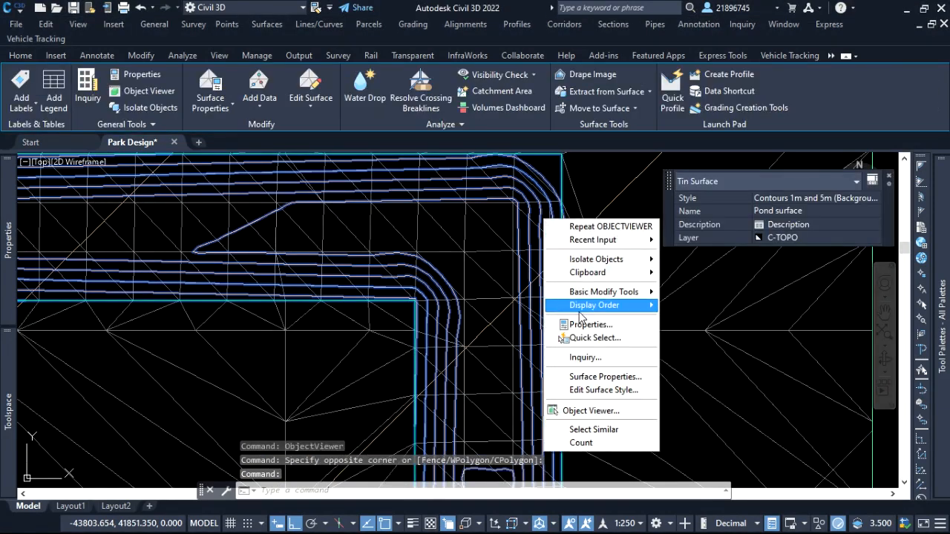
left_click(616, 382)
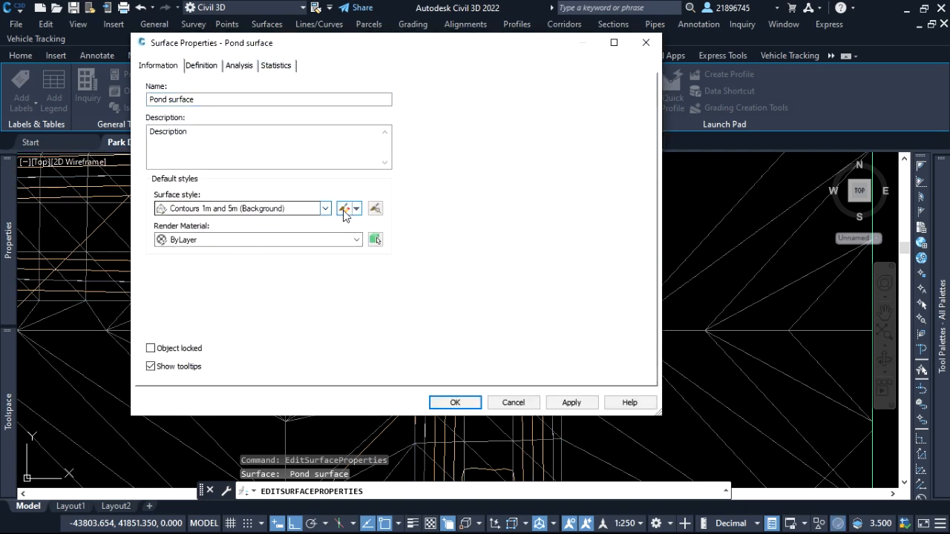
left_click(328, 210)
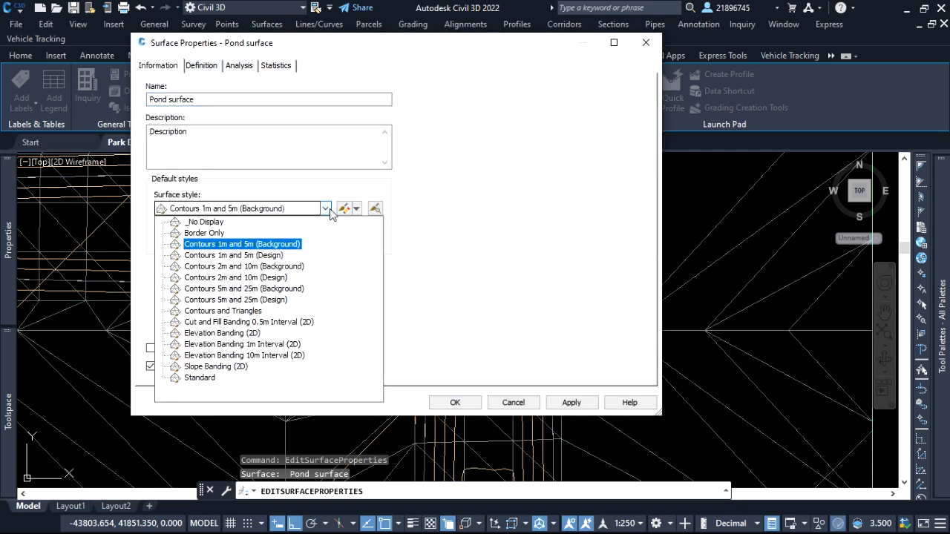
left_click(204, 234)
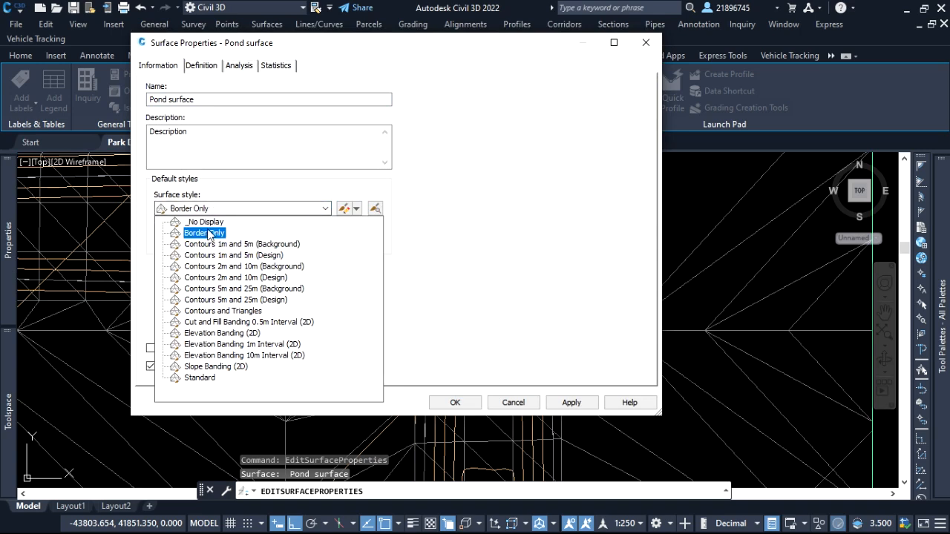
left_click(209, 225)
left_click(564, 403)
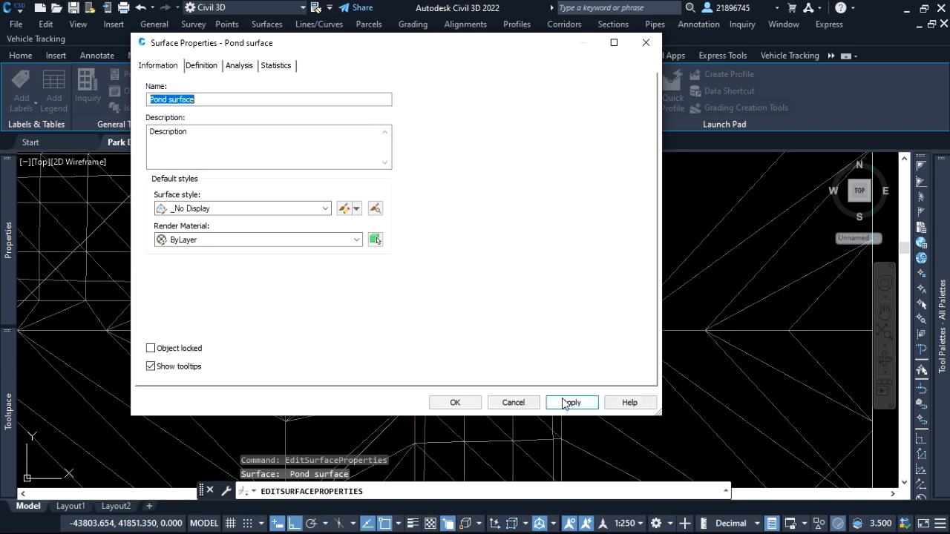
left_click(456, 406)
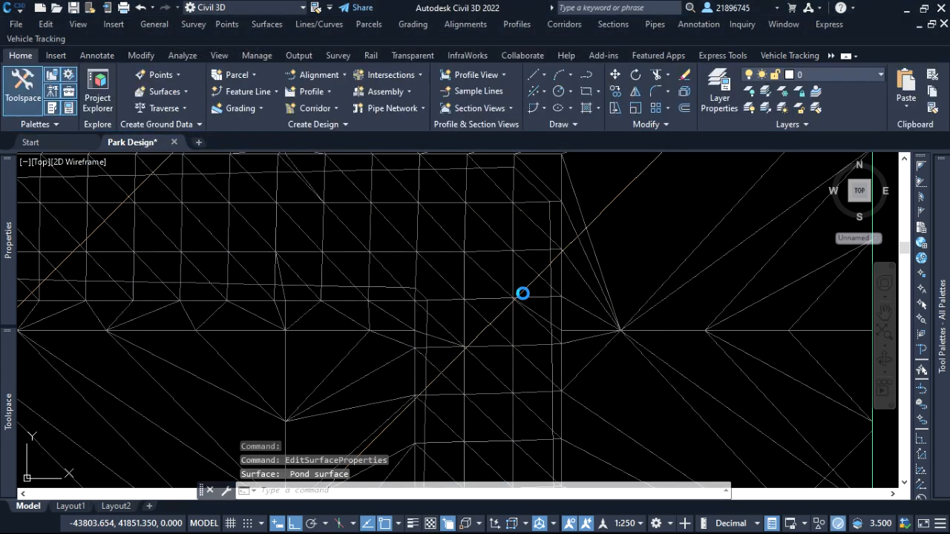
Select the Kerb Corridor - (9) TIN surface on the kerb line and set its surface style to _No Display.
scroll(525, 293, "down", 6)
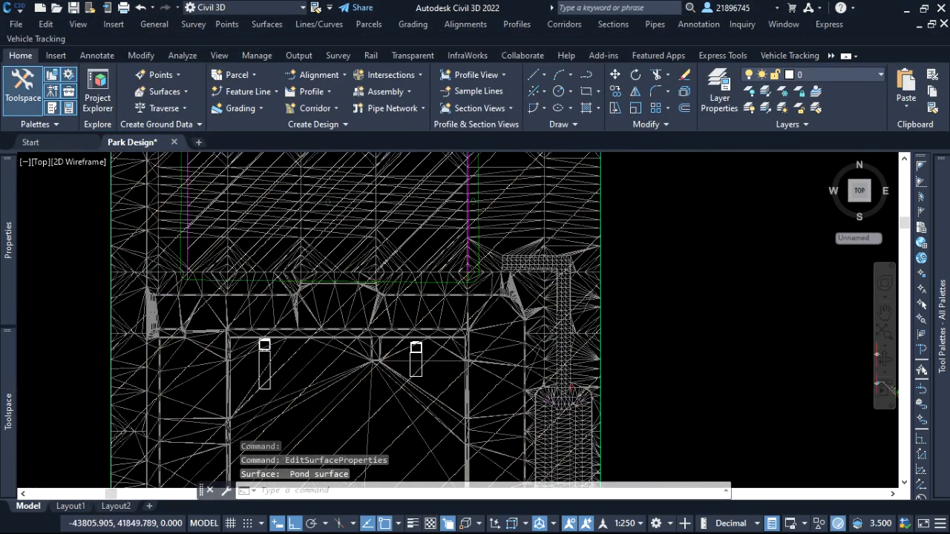
scroll(391, 277, "up", 5)
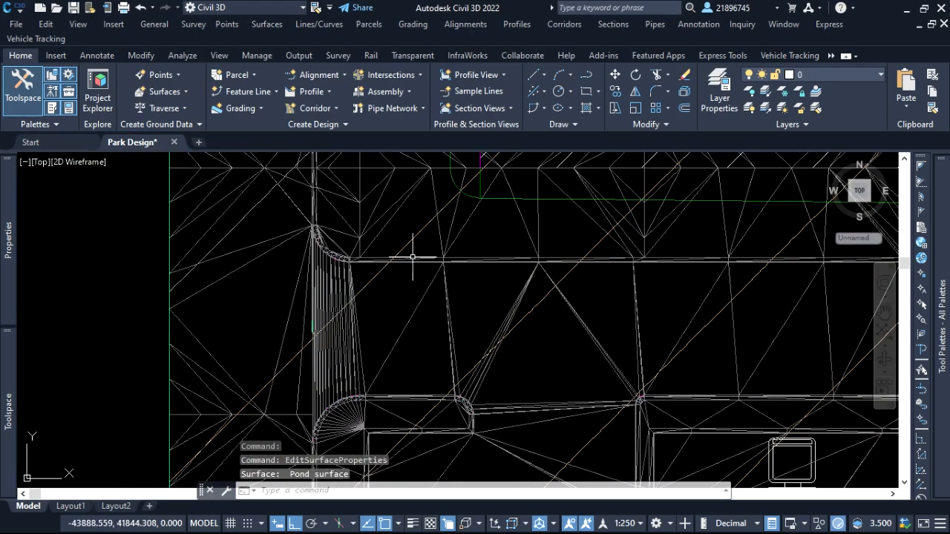
left_click(420, 258)
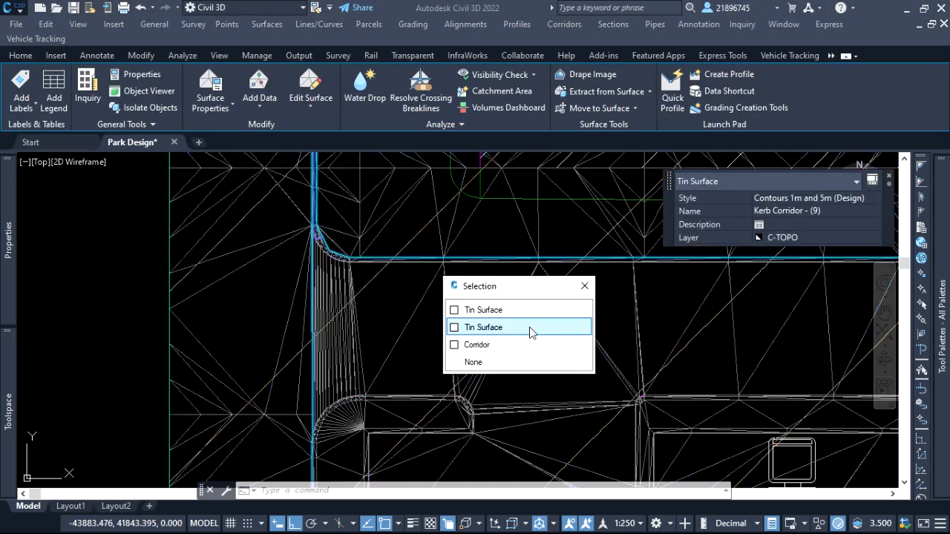
left_click(529, 327)
right_click(539, 330)
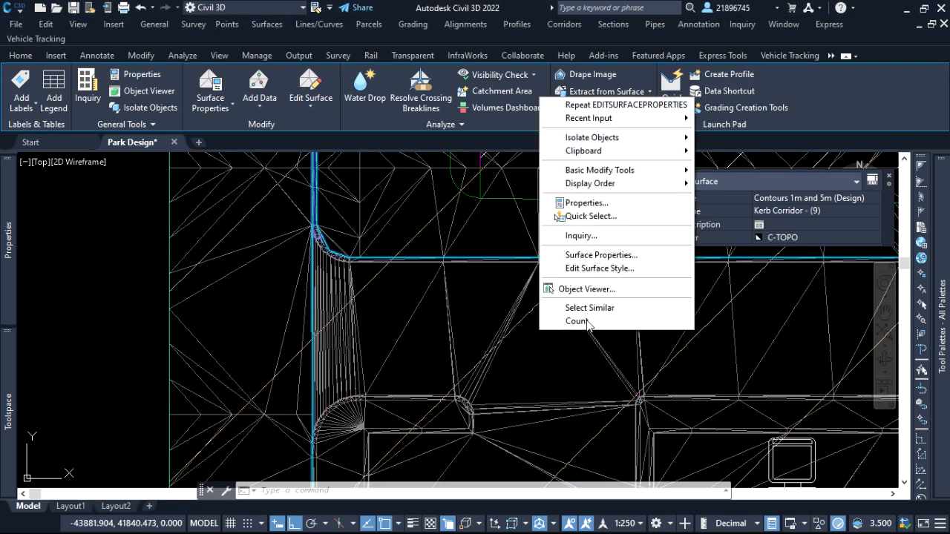
left_click(591, 254)
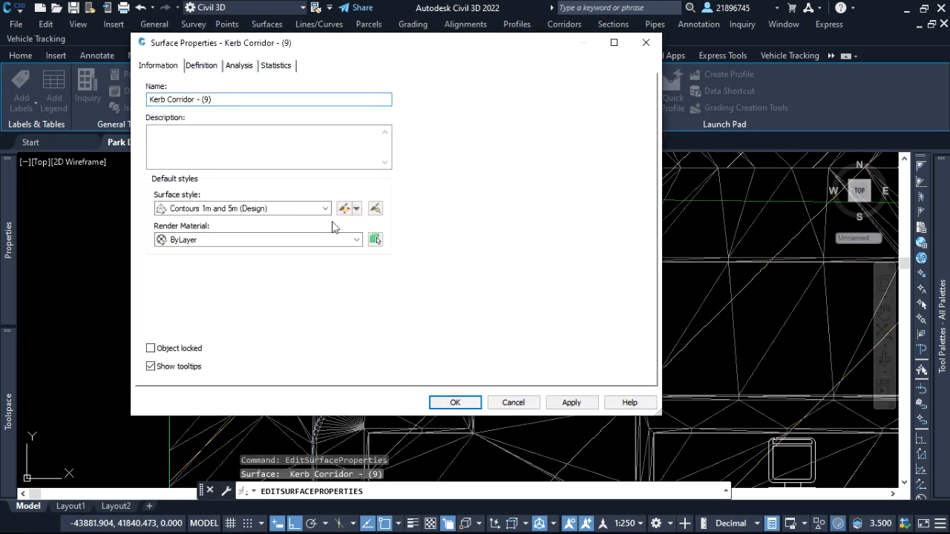
left_click(325, 208)
left_click(216, 223)
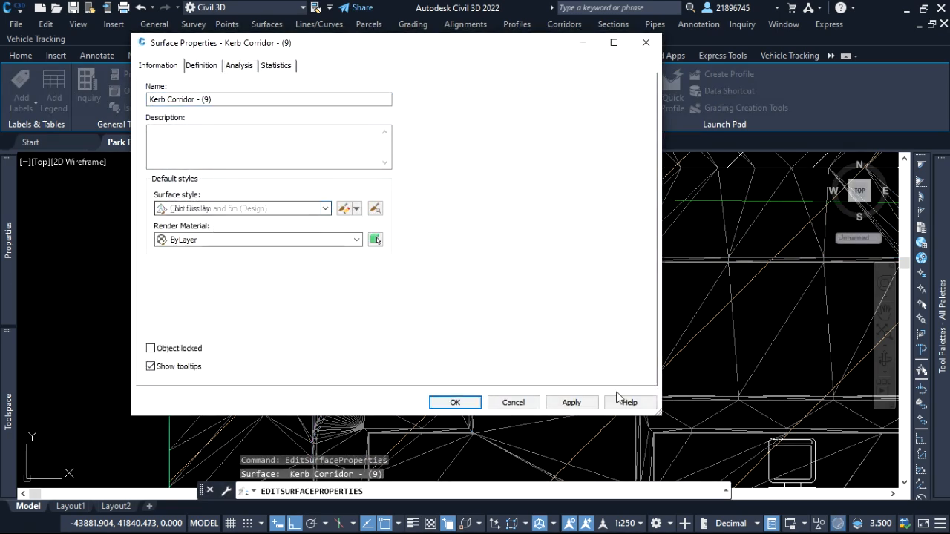
left_click(572, 403)
left_click(475, 402)
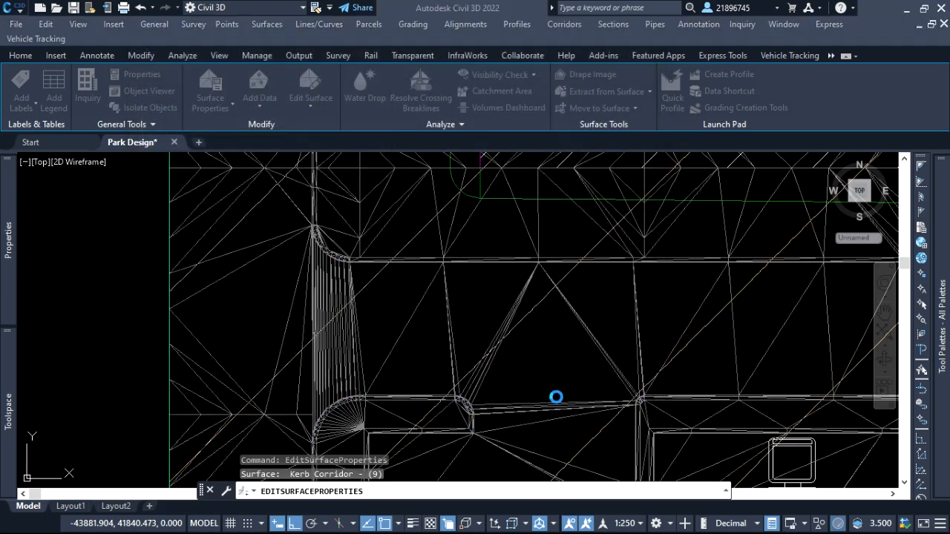
Turn off Triangles in plan view for the Combined Surface's Contours 2m and 10m (Background) style.
scroll(346, 313, "down", 4)
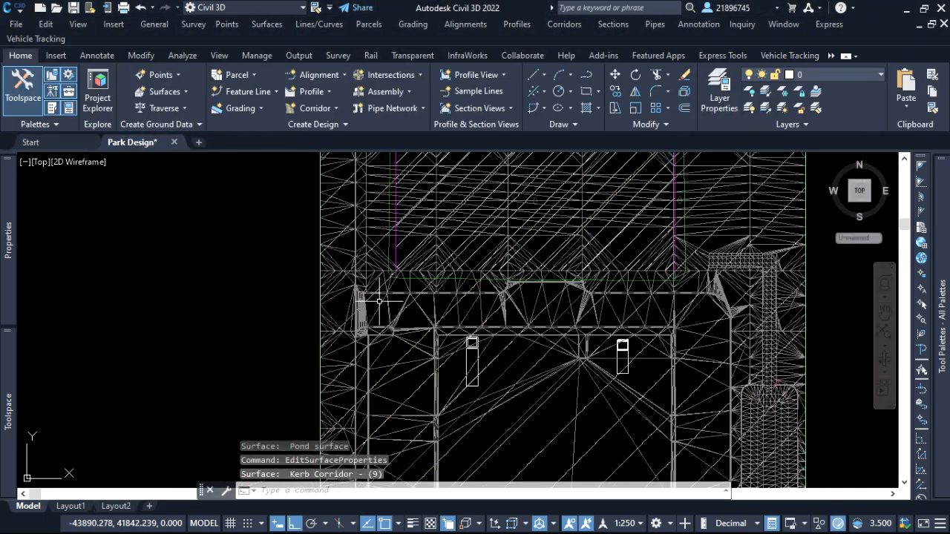
scroll(541, 325, "up", 2)
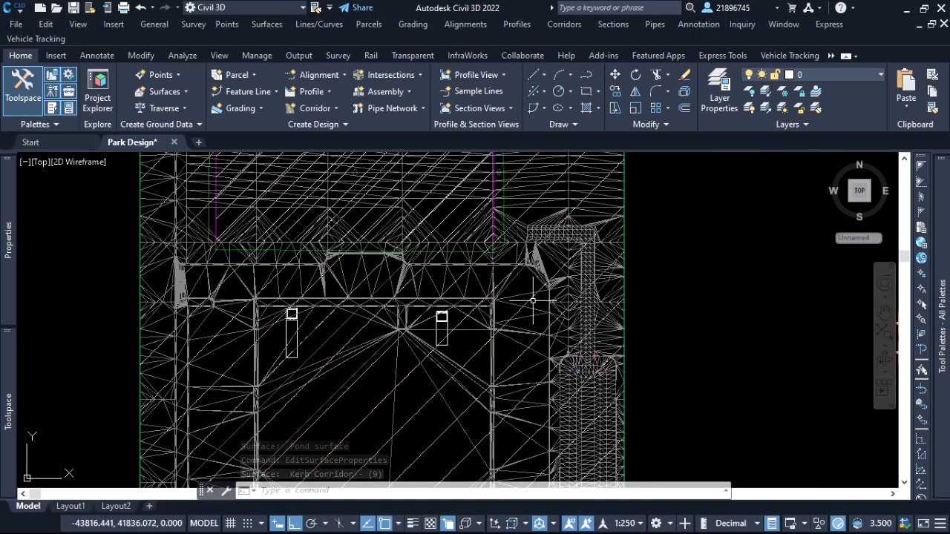
mouse_move(533, 307)
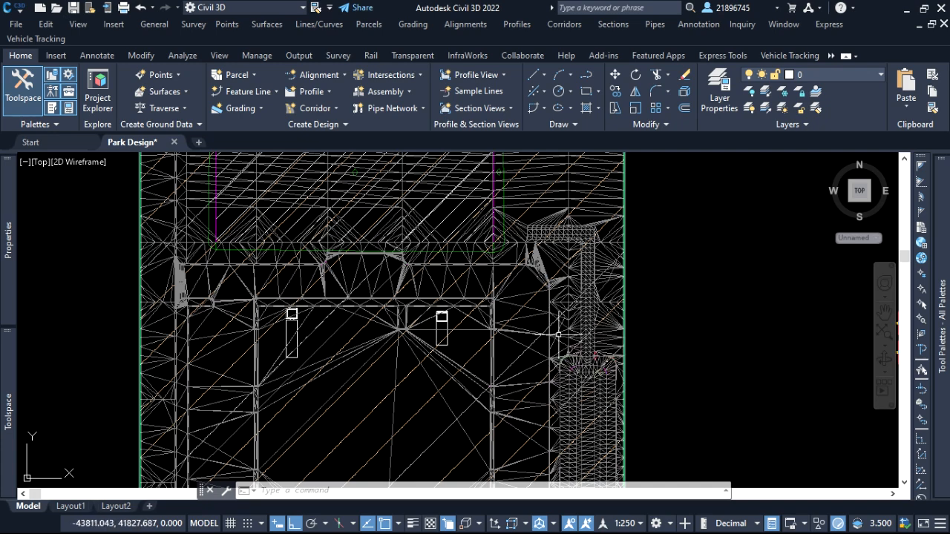
scroll(530, 332, "up", 4)
left_click(530, 326)
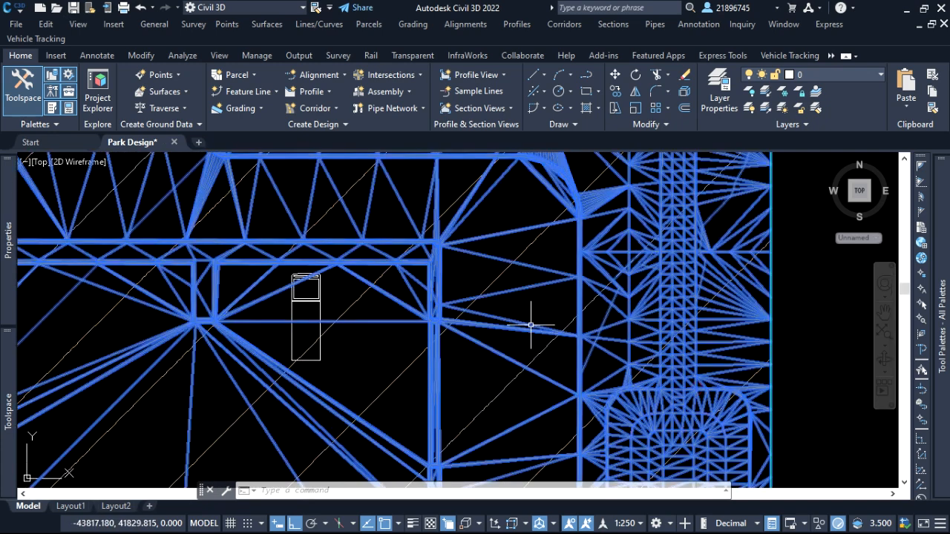
right_click(534, 325)
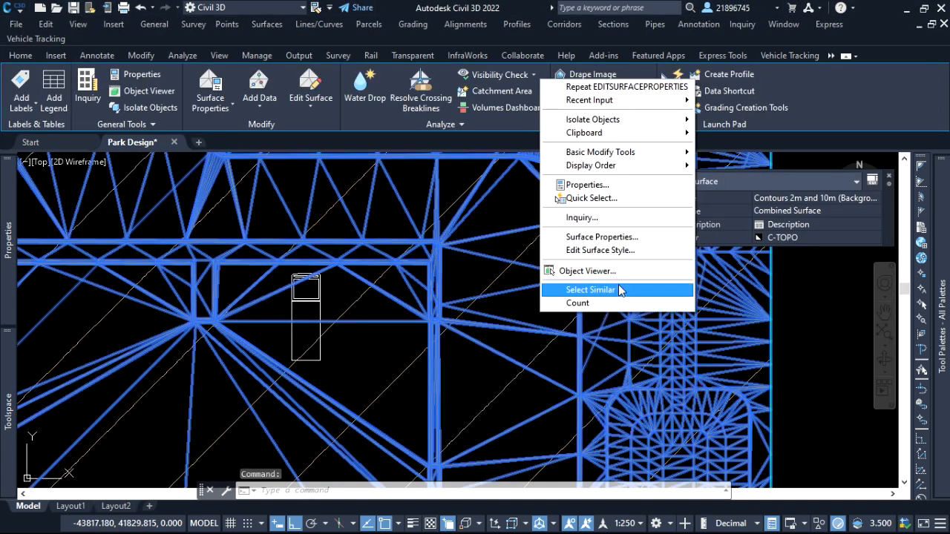
left_click(615, 237)
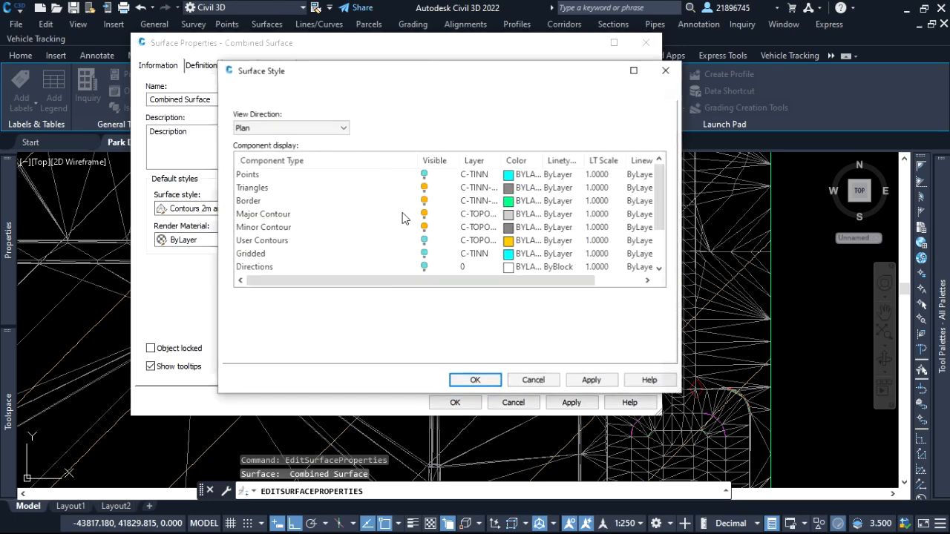
left_click(263, 193)
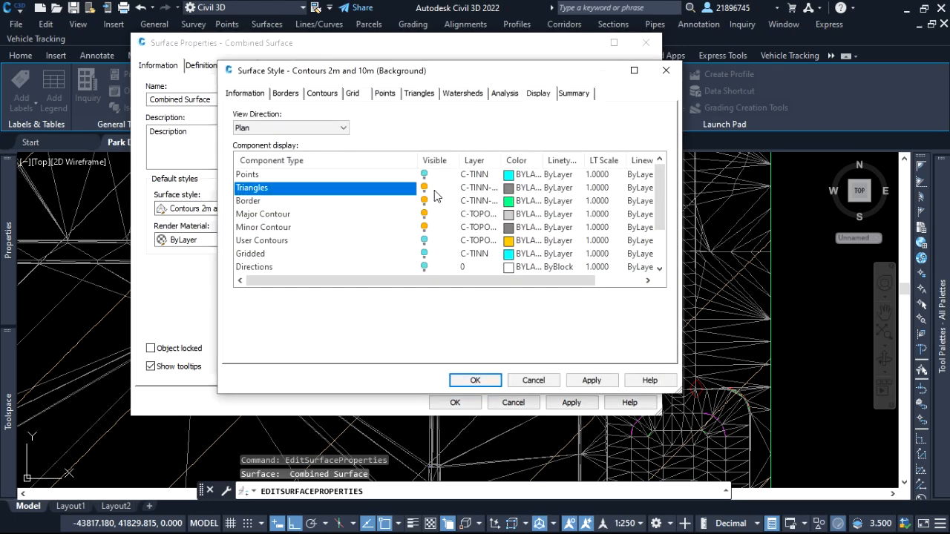
left_click(435, 190)
left_click(603, 379)
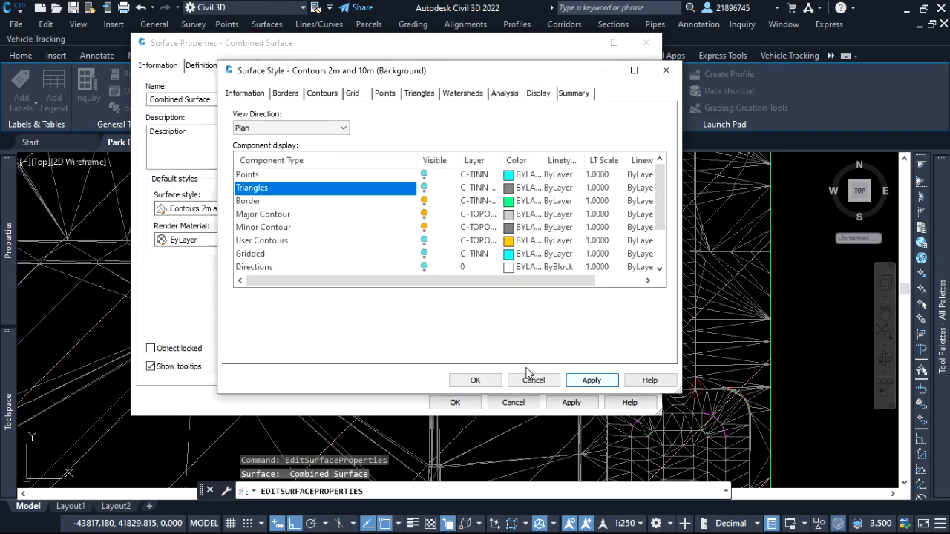
left_click(476, 381)
left_click(572, 403)
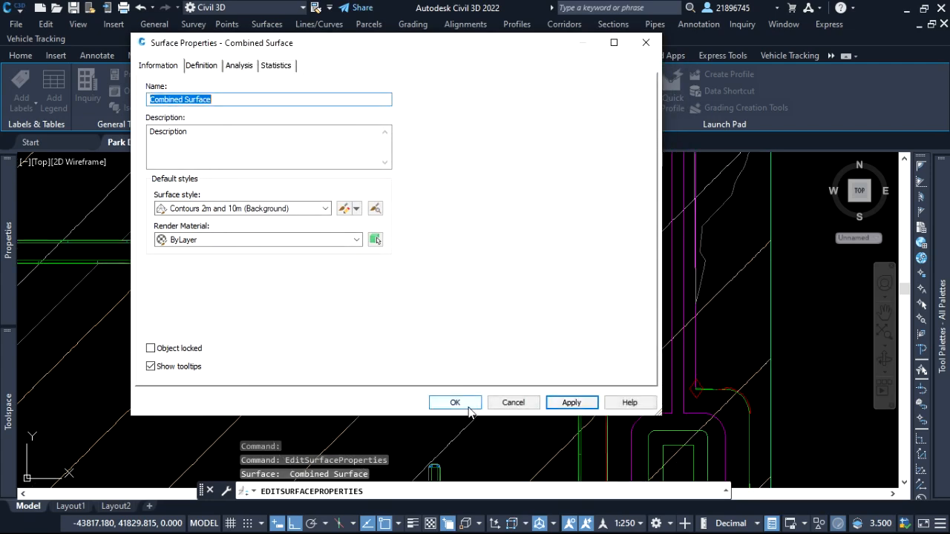
left_click(469, 408)
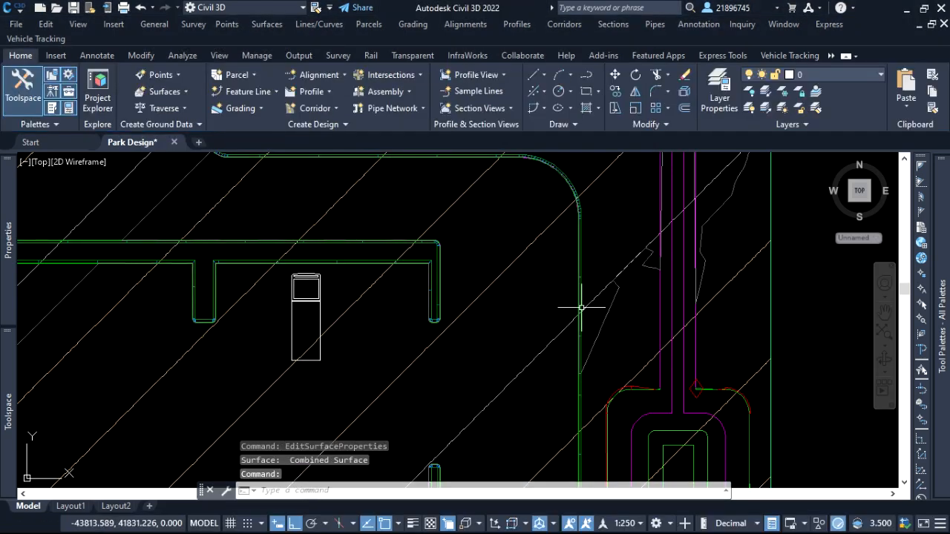
Examine the Combined Surface's contours across the whole site and around the curved kerb at the south-west corner.
scroll(583, 307, "down", 6)
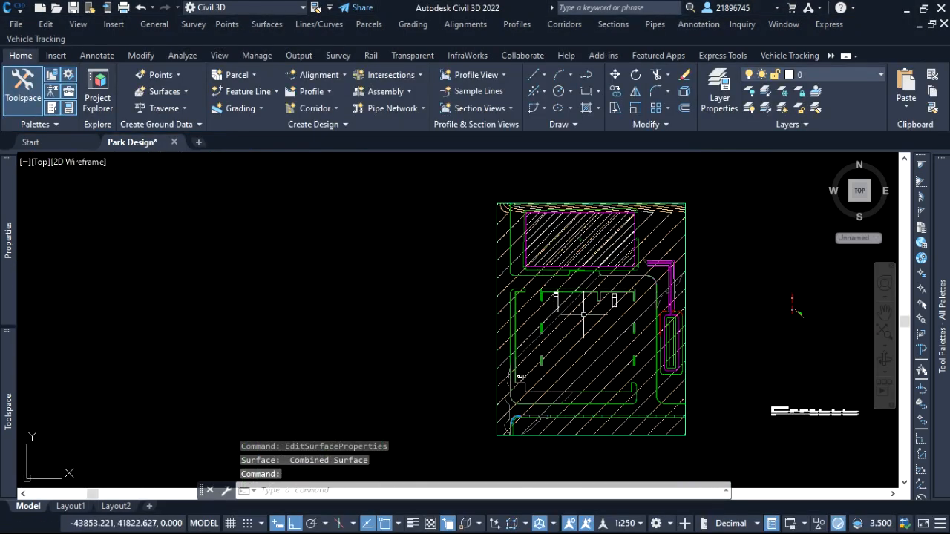
scroll(572, 312, "up", 4)
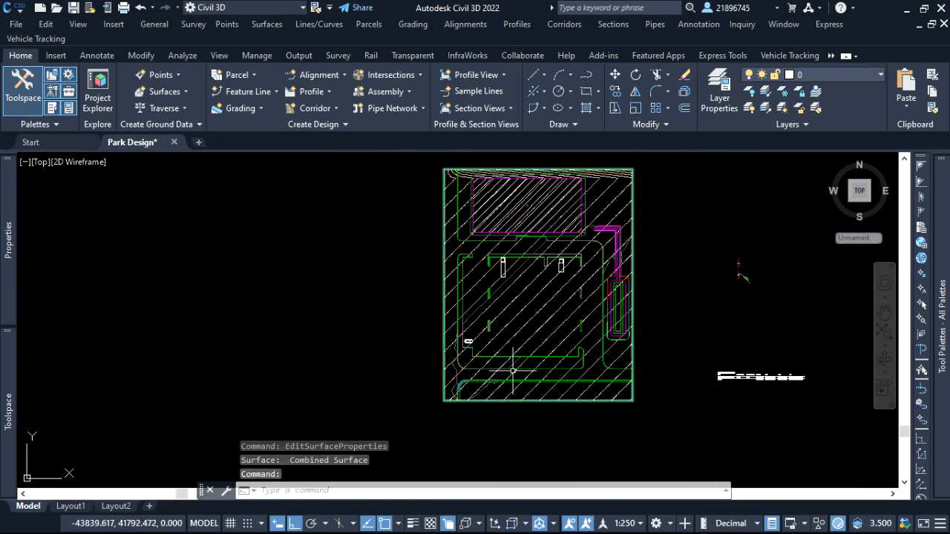
scroll(467, 400, "up", 5)
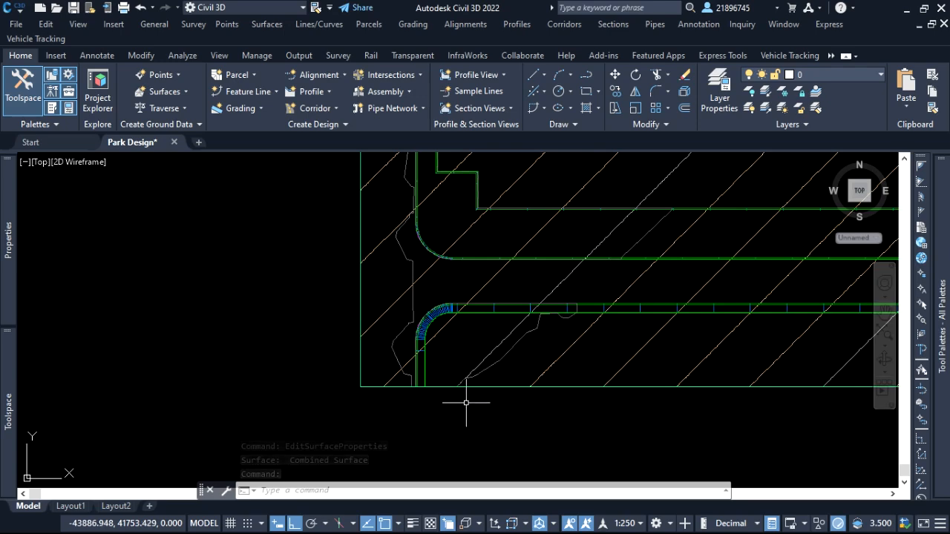
scroll(464, 334, "up", 2)
left_click(456, 329)
scroll(503, 339, "down", 4)
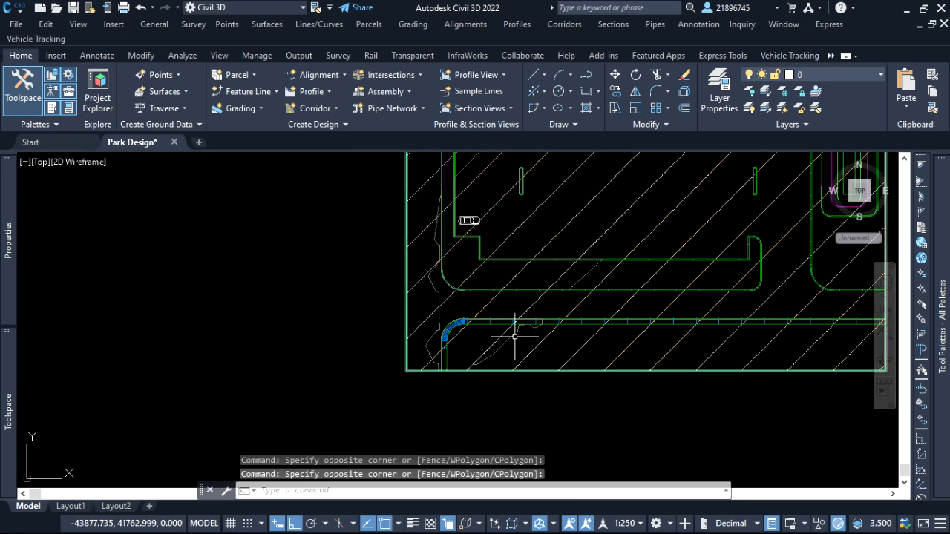
scroll(435, 365, "down", 3)
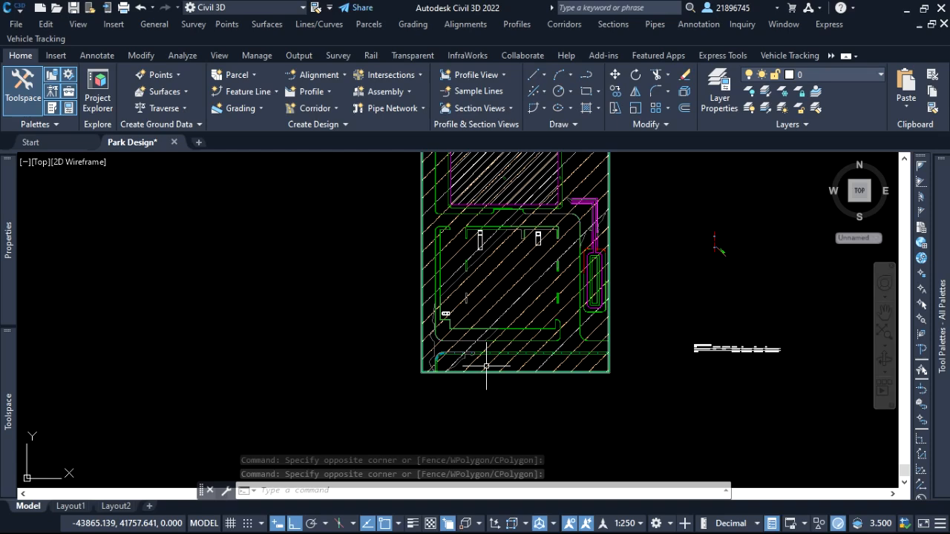
left_click(676, 325)
left_click(663, 303)
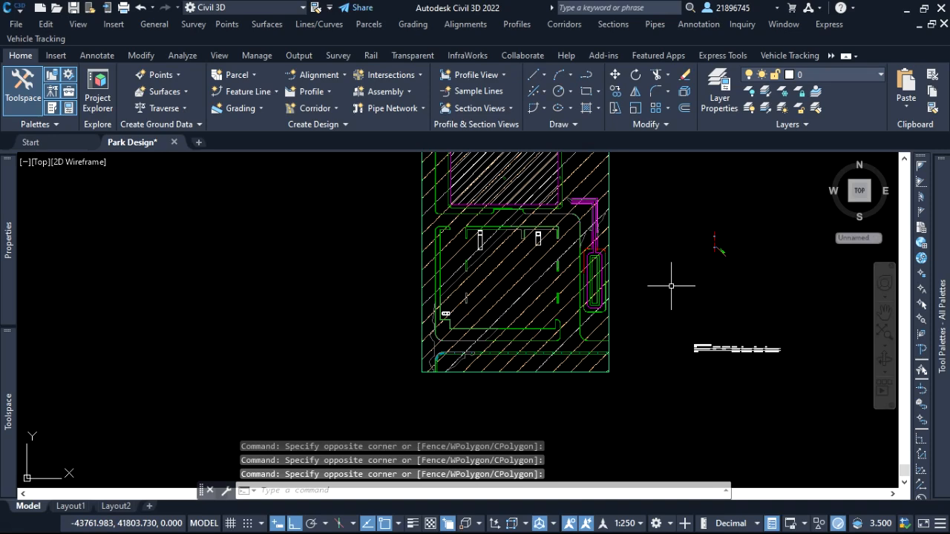
left_click(673, 287)
left_click(645, 256)
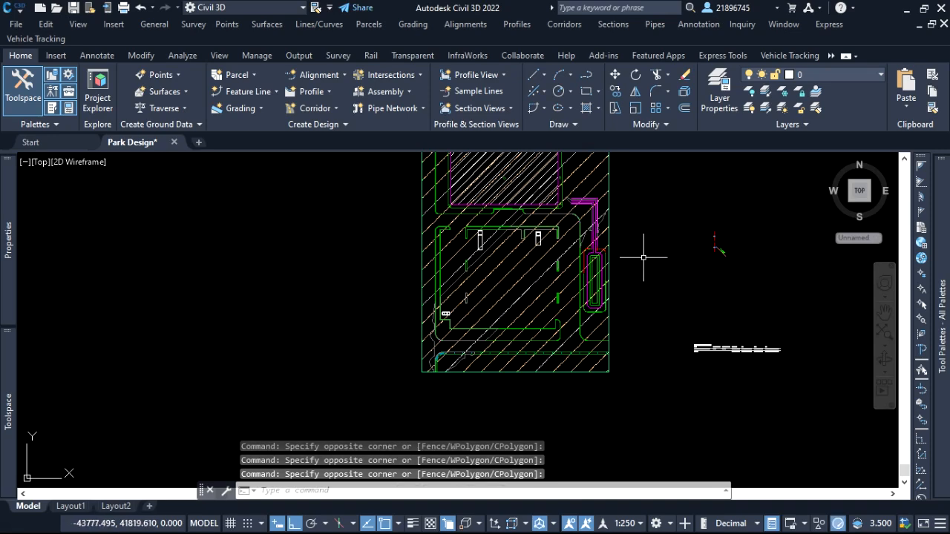
Start a new TIN volume surface from the Volumes Dashboard and name it Volume surface.
left_click(183, 57)
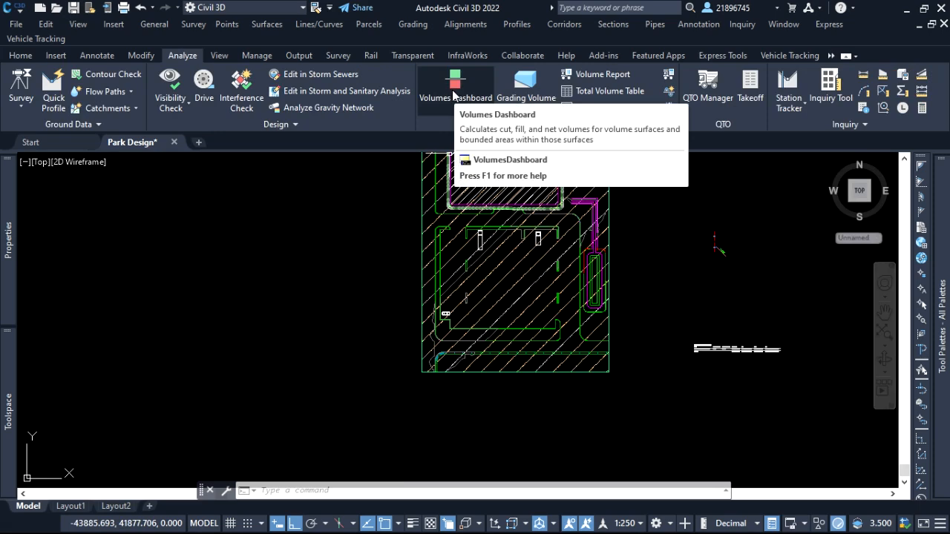
left_click(460, 92)
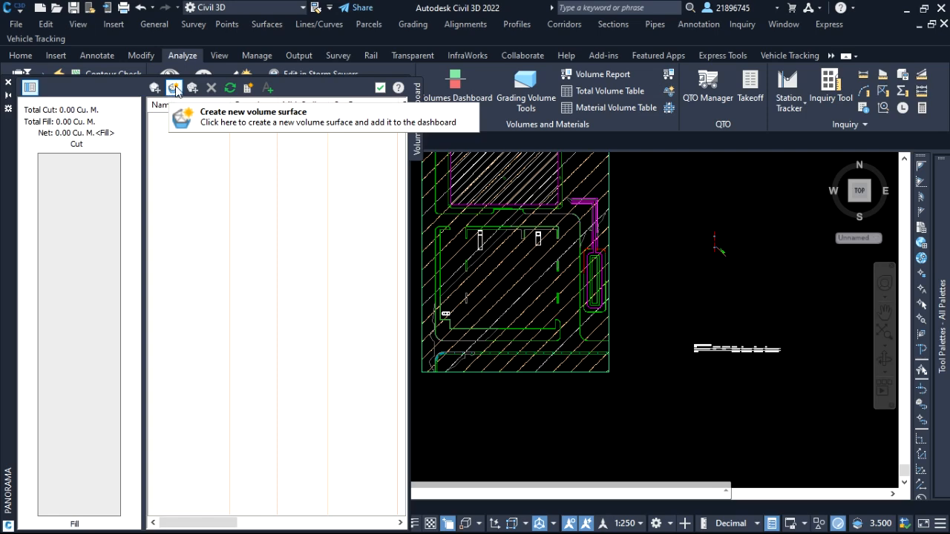
left_click(175, 88)
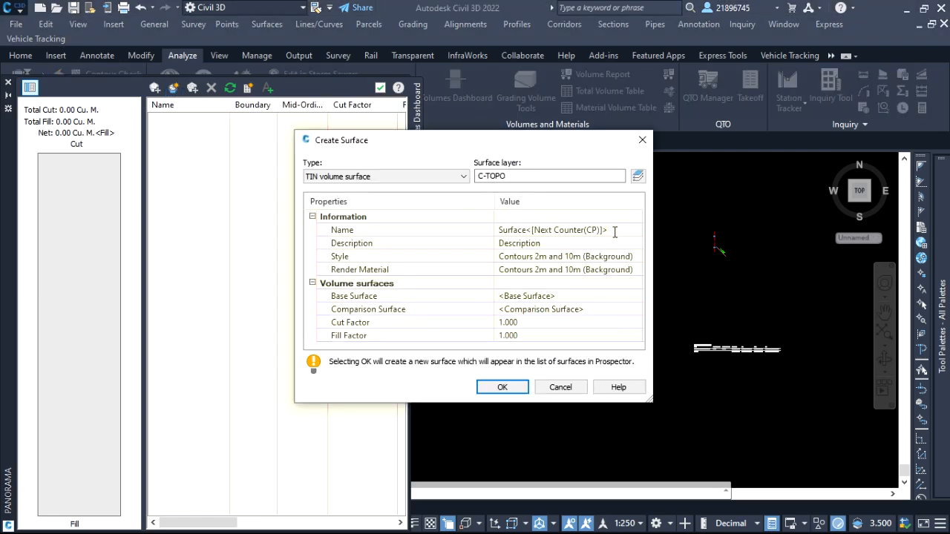
left_click(614, 233)
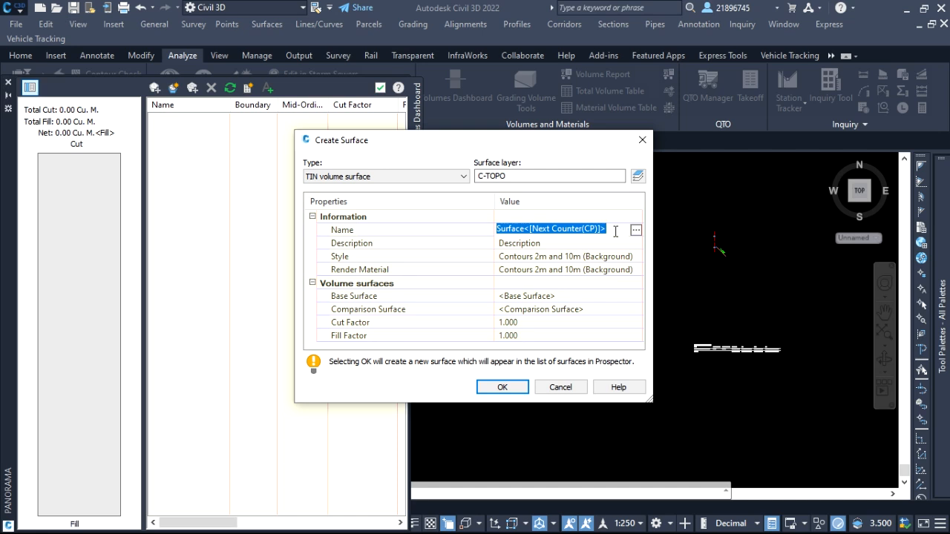
type("Volume surface")
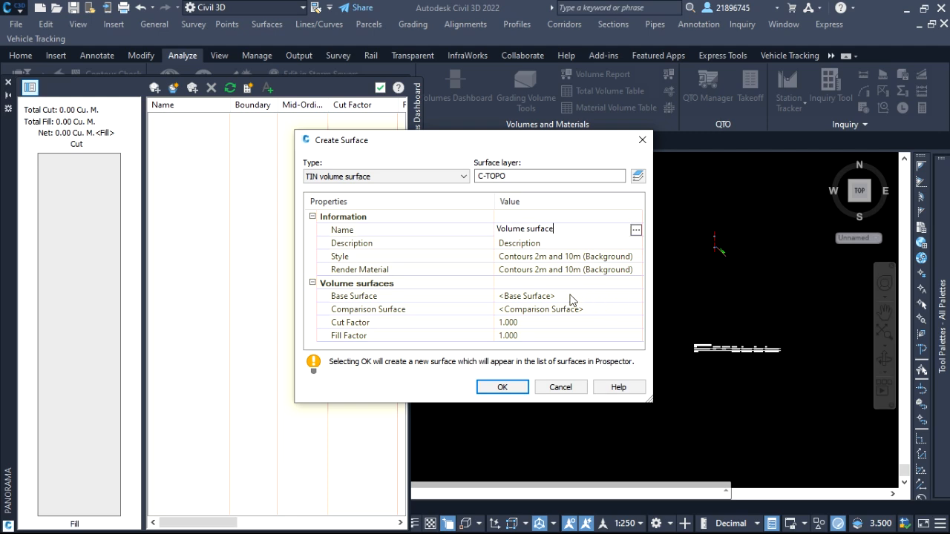
key("Return")
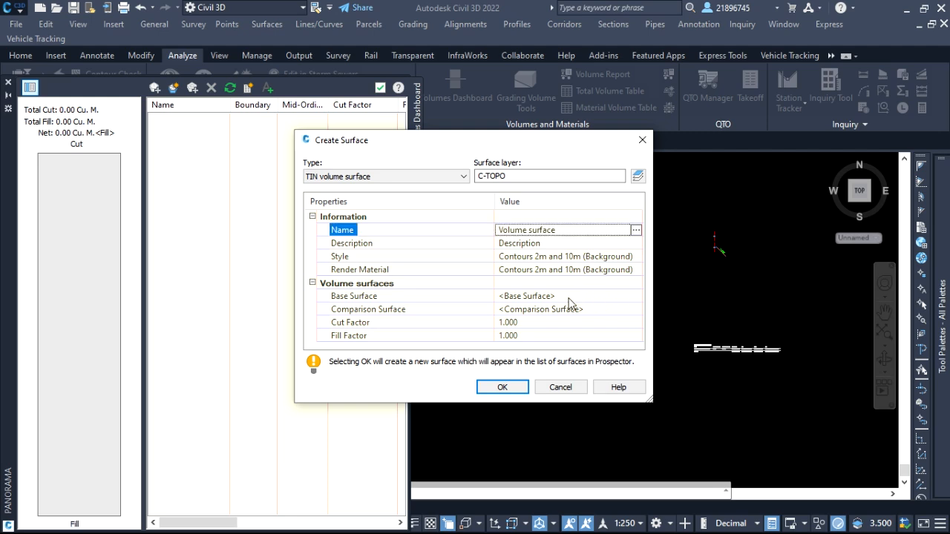
Set the volume surface's base surface to Main Site Surface.
left_click(549, 296)
left_click(636, 296)
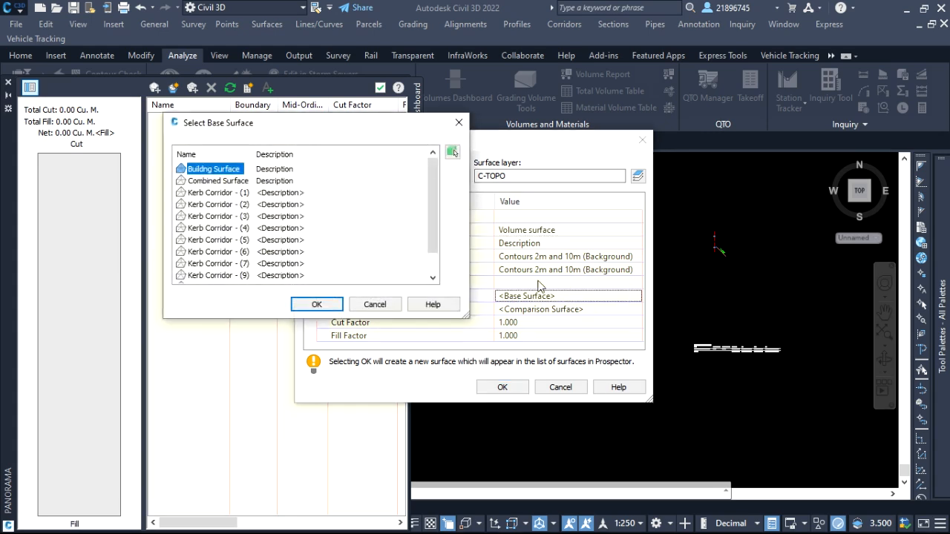
scroll(434, 197, "down", 2)
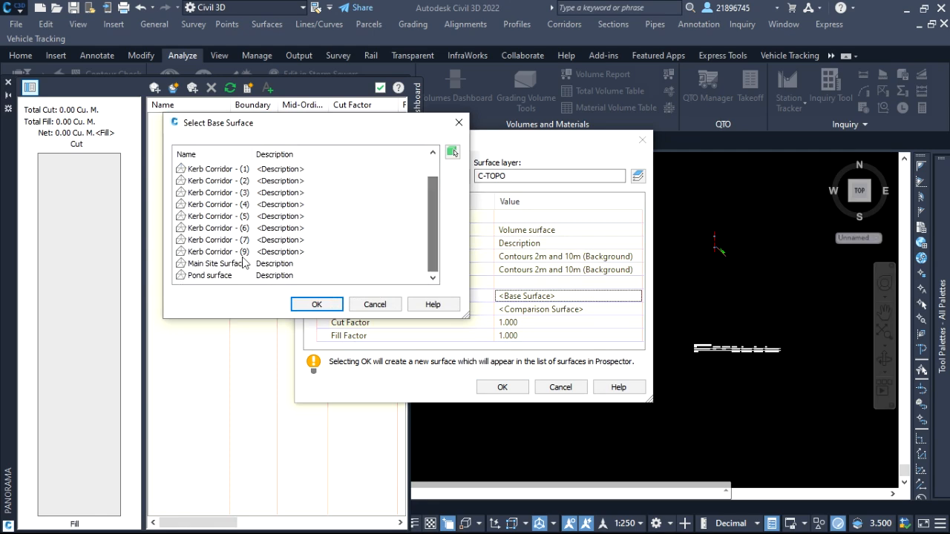
left_click(221, 265)
left_click(312, 304)
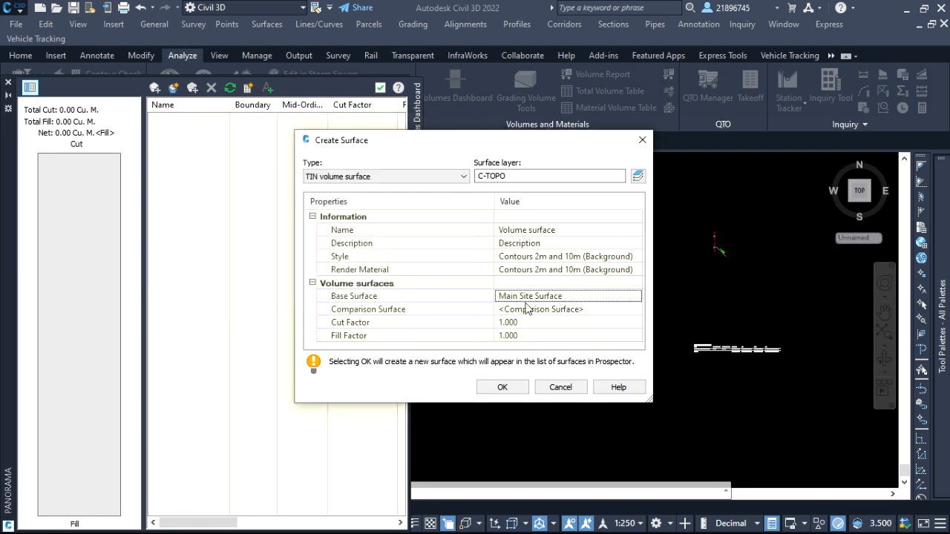
Set the volume surface's comparison surface to Combined Surface.
left_click(583, 309)
left_click(636, 309)
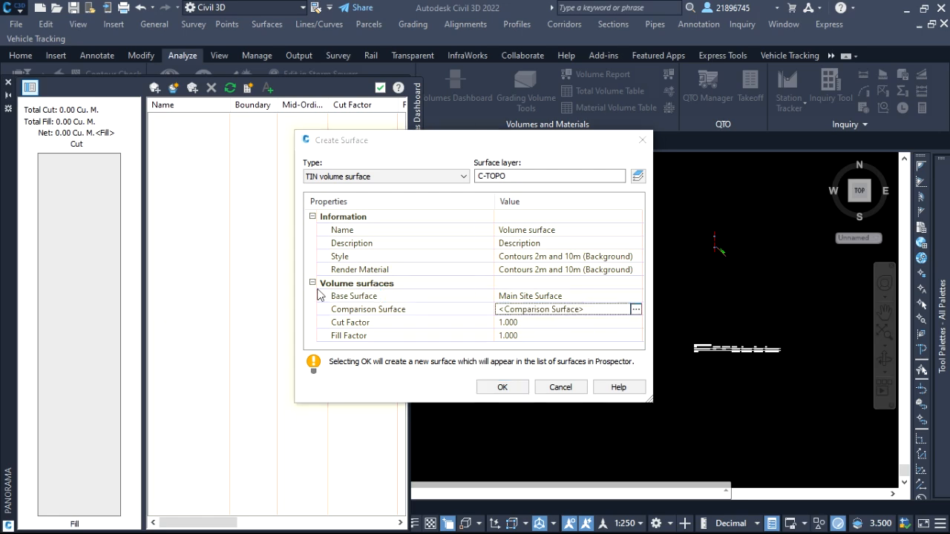
mouse_move(436, 197)
left_mouse_down()
mouse_move(435, 223)
mouse_move(427, 187)
left_mouse_up()
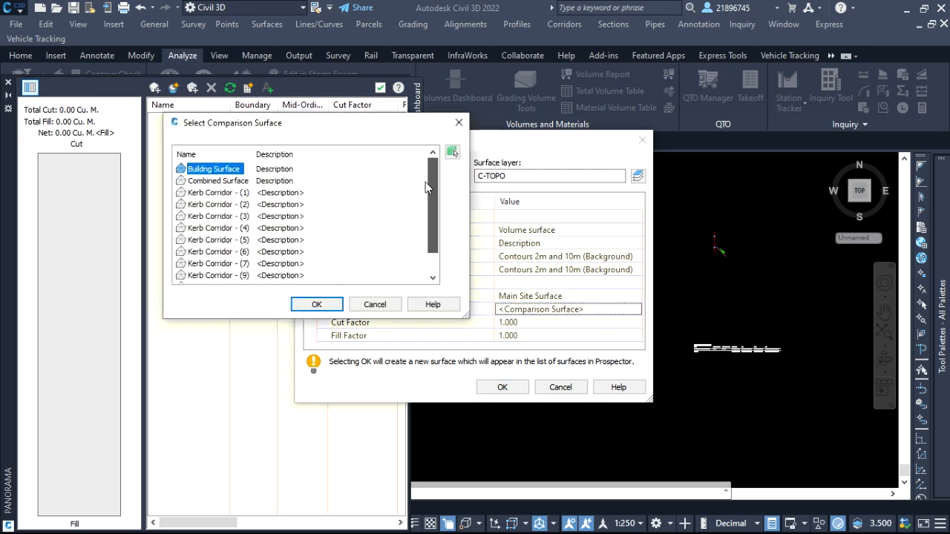
left_click(219, 181)
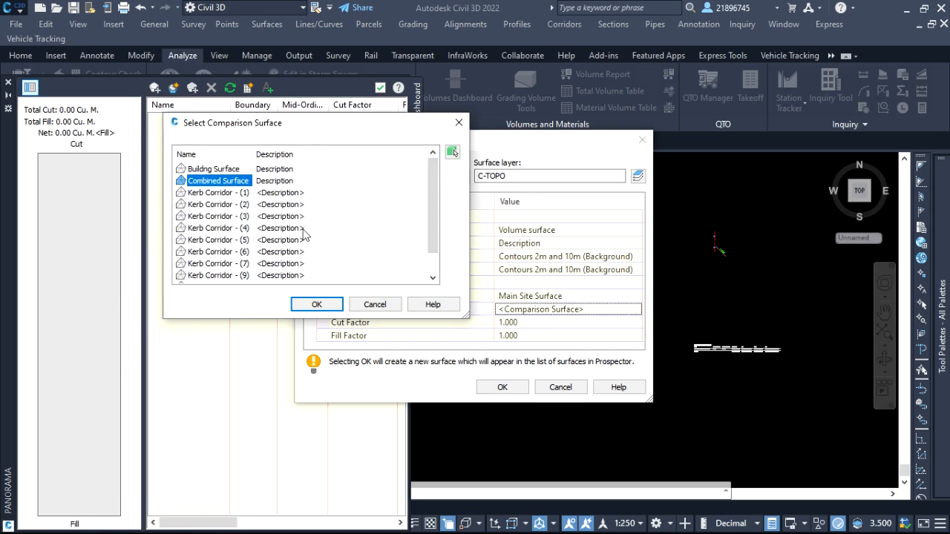
left_click(316, 304)
Set both the cut factor and the fill factor to 1.2 and create the volume surface.
left_click(529, 323)
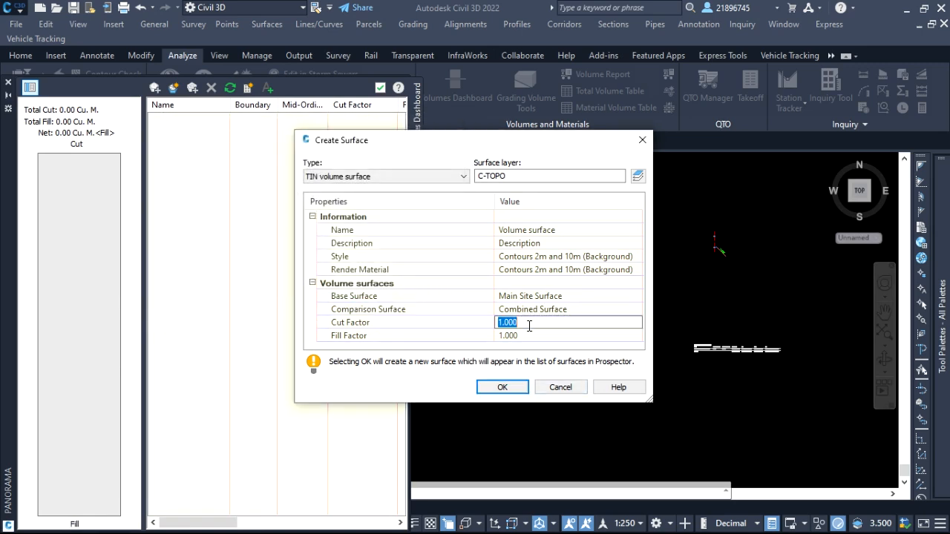
type("1.2")
left_click(524, 336)
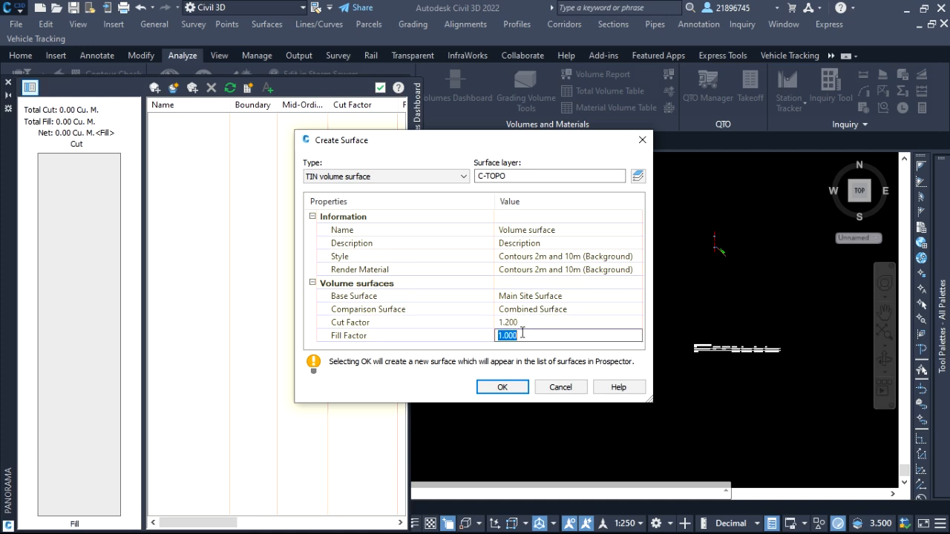
type("1.20")
key("Return")
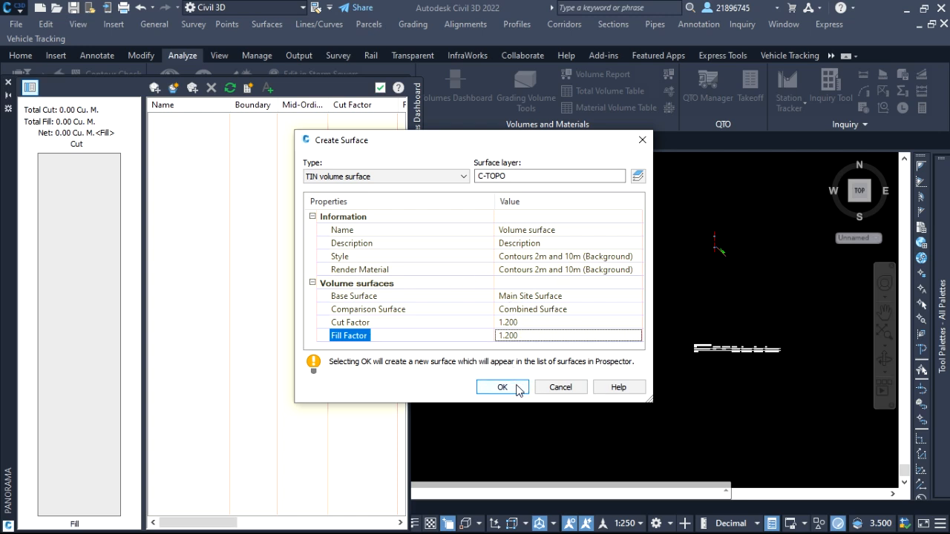
left_click(502, 388)
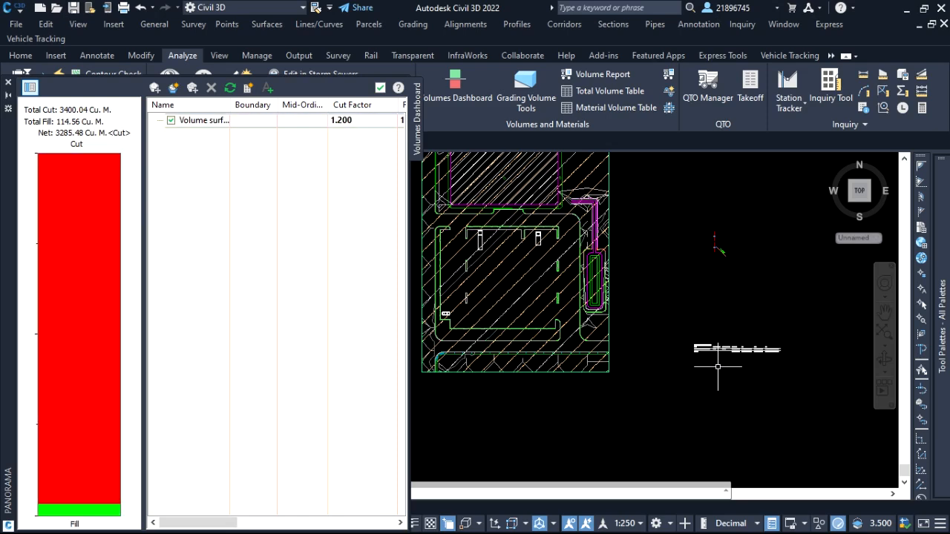
Delete the stray white linework south-east of the site and close the Volumes Dashboard.
left_click_drag(718, 366, 668, 307)
key("Delete")
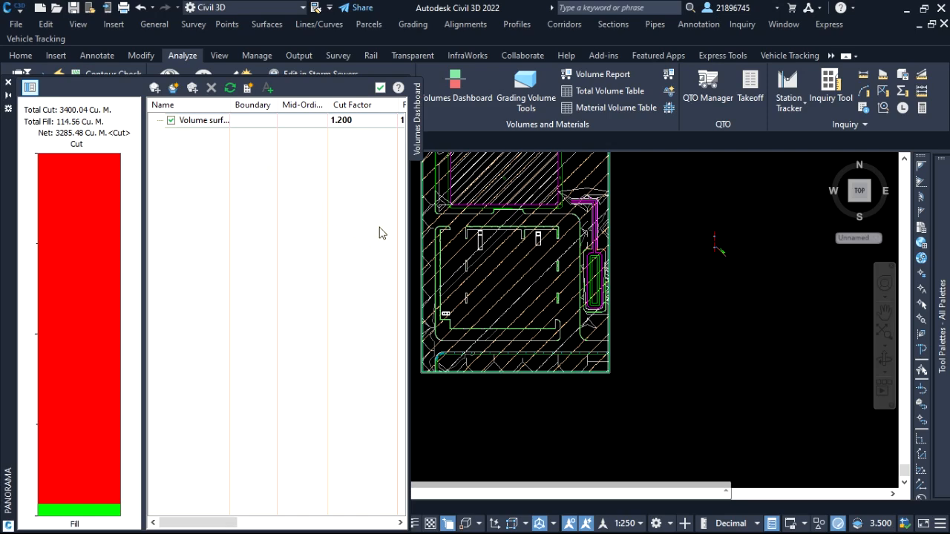
left_click(380, 87)
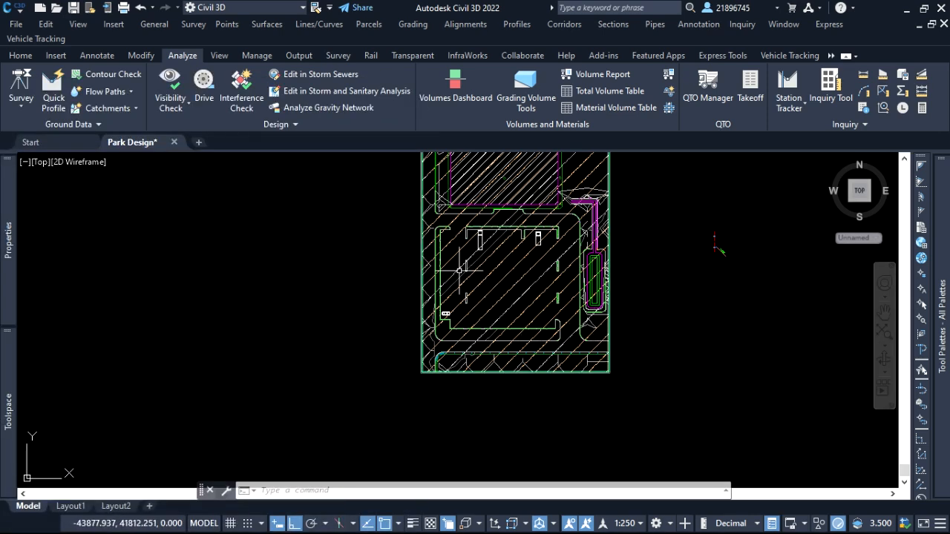
scroll(435, 297, "up", 2)
scroll(533, 228, "down", 4)
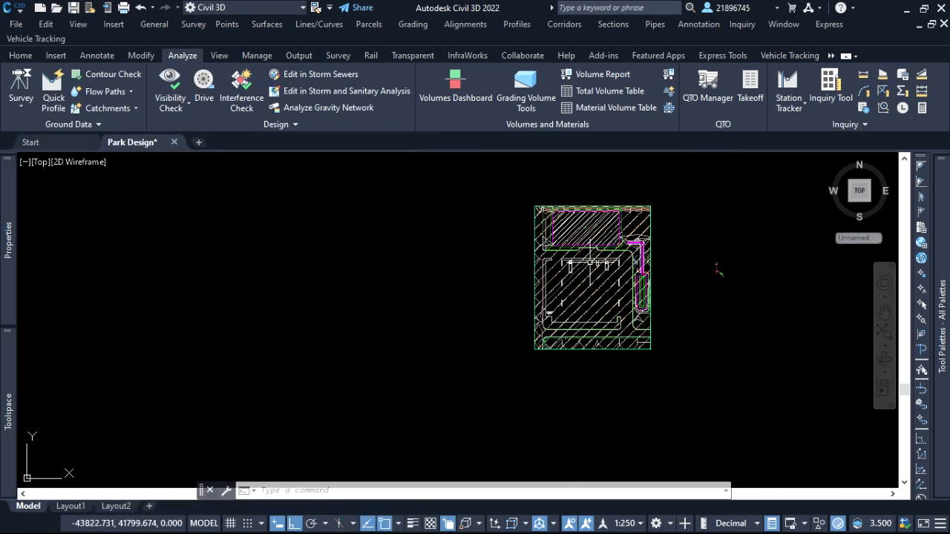
left_click(702, 268)
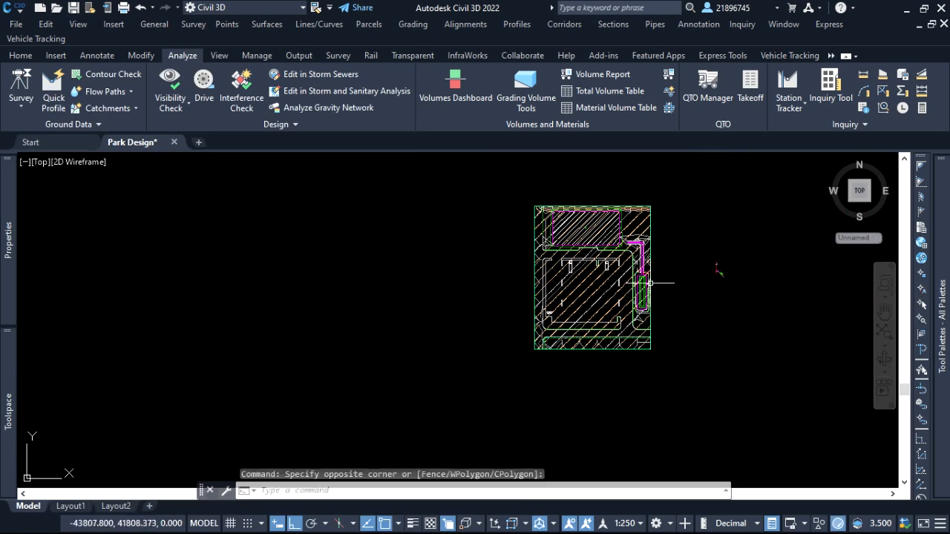
scroll(664, 256, "up", 3)
scroll(642, 277, "down", 2)
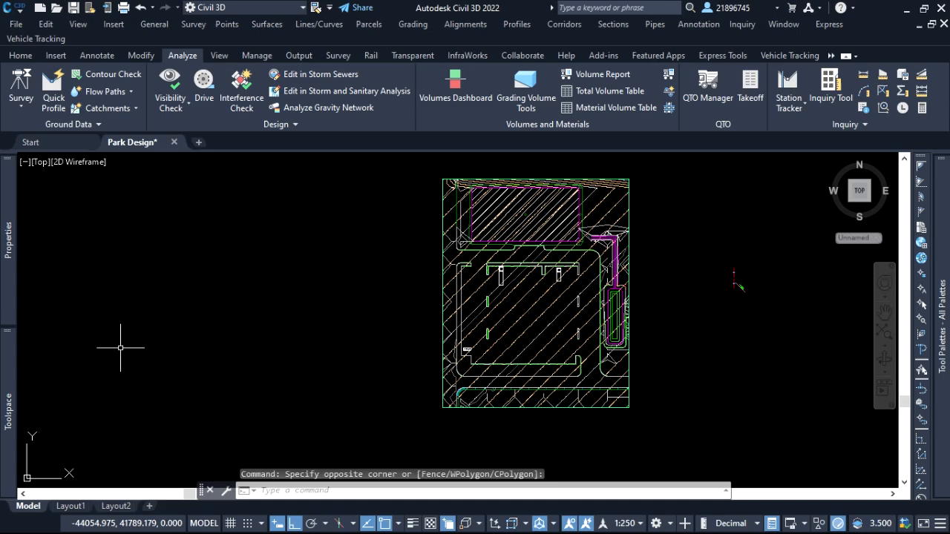
Open the surface properties of Volume surface and choose Elevation Banding (2D) as its surface style.
mouse_move(9, 361)
scroll(126, 296, "up", 3)
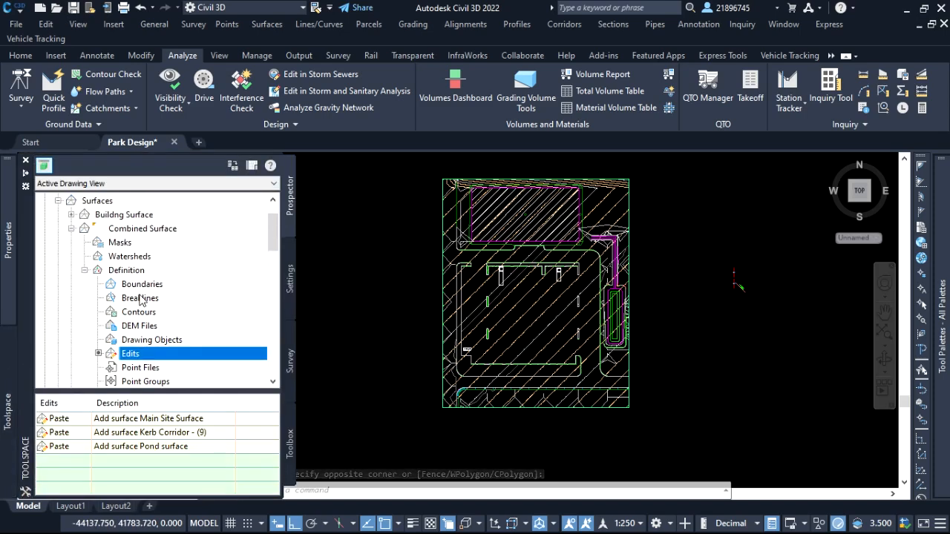
scroll(174, 292, "down", 5)
scroll(199, 301, "down", 8)
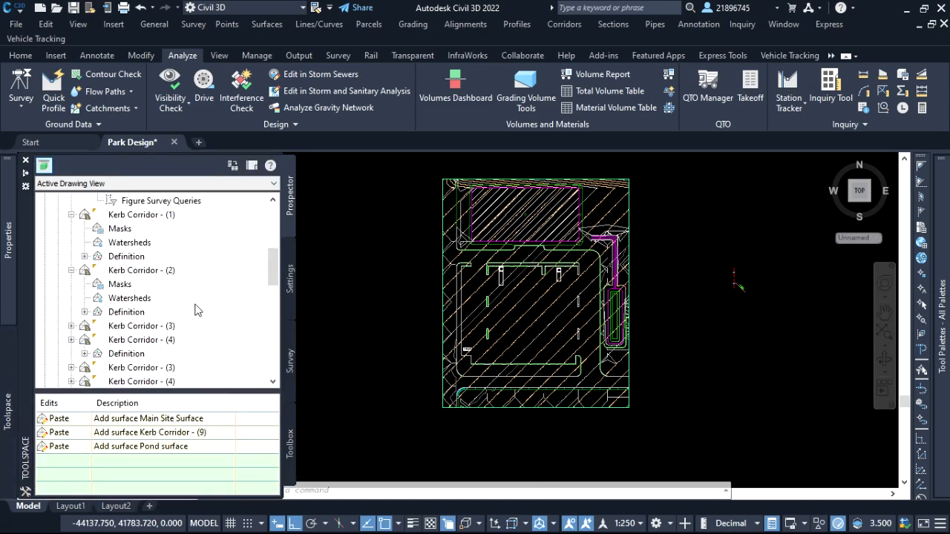
scroll(79, 264, "up", 2)
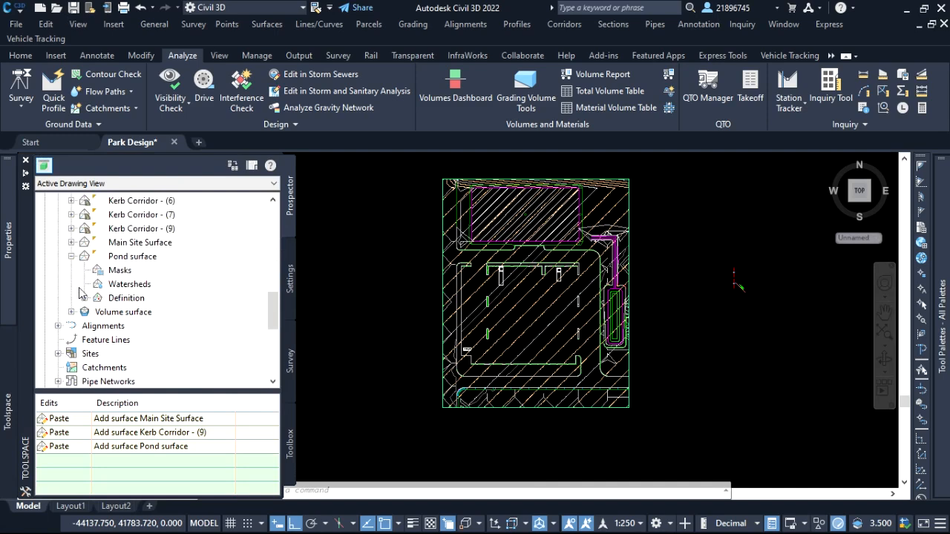
left_click(71, 312)
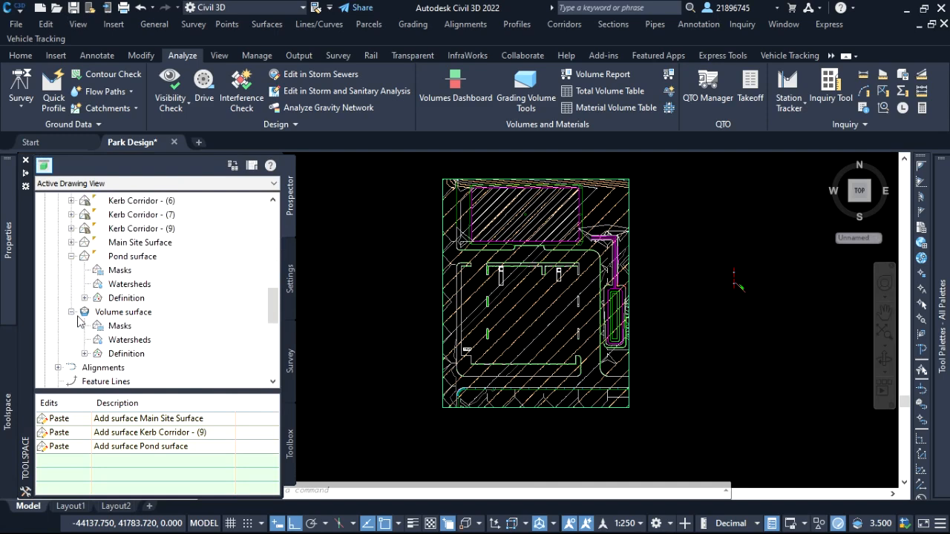
right_click(126, 315)
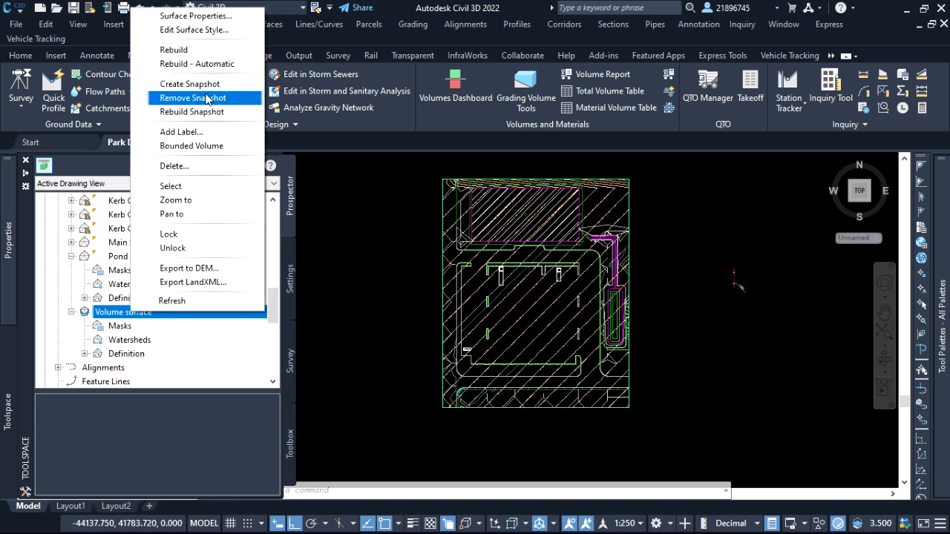
left_click(219, 17)
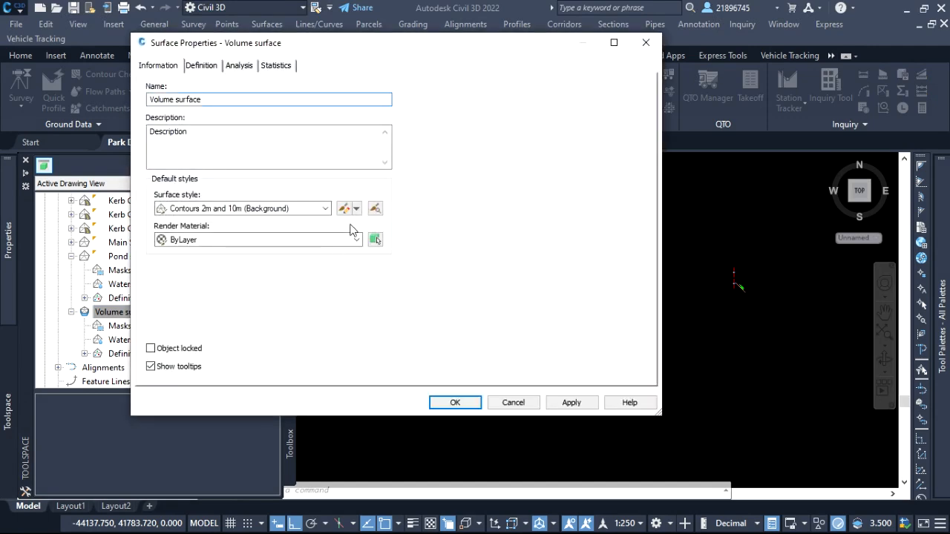
left_click(325, 209)
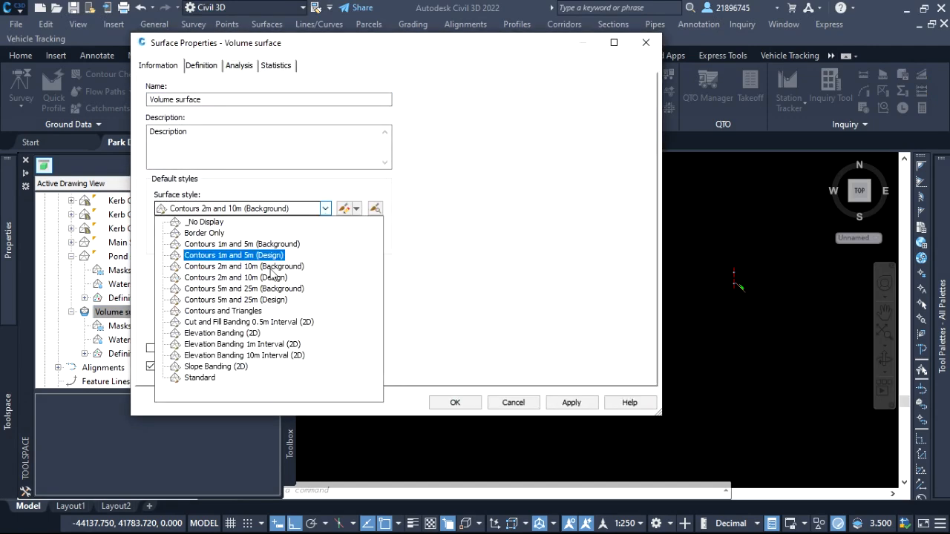
left_click(246, 335)
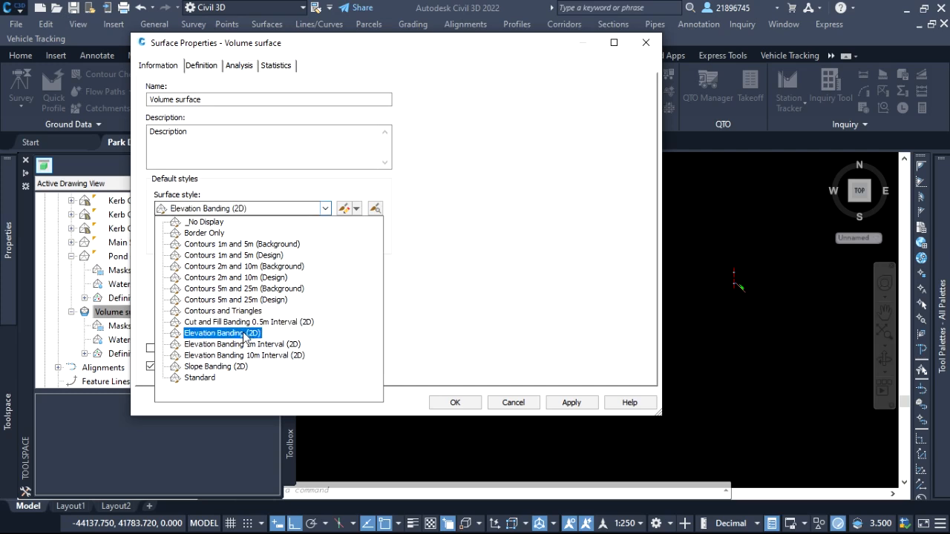
left_click(244, 334)
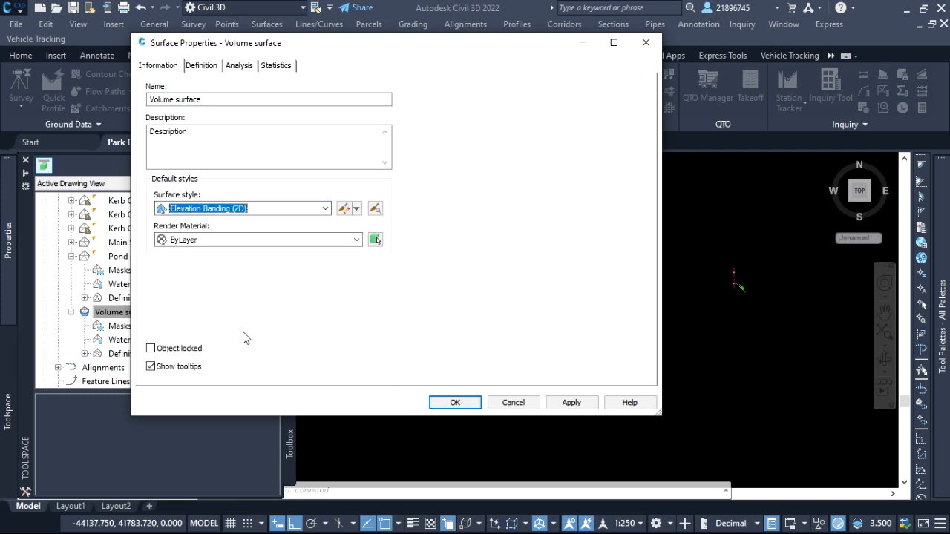
Run an Elevations analysis on Volume surface with 2 ranges.
left_click(242, 65)
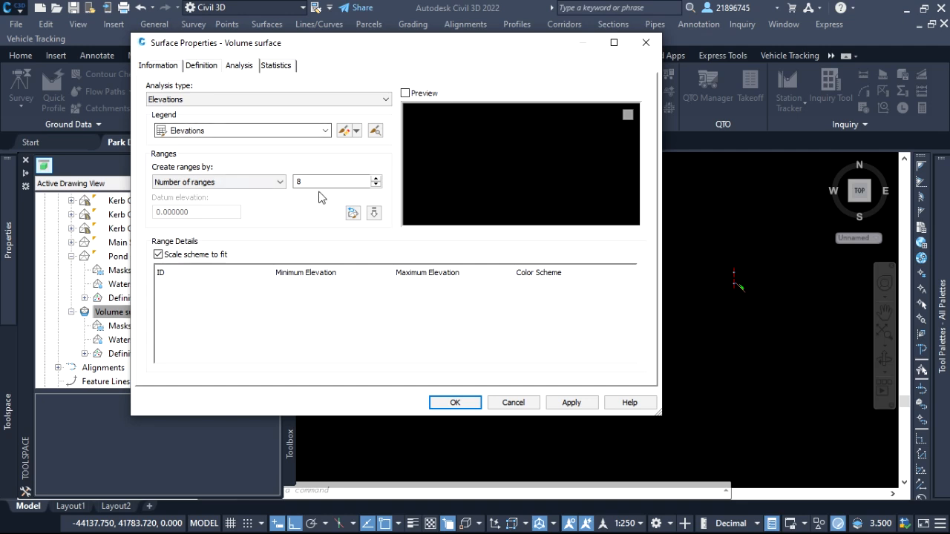
double_click(301, 182)
type("2")
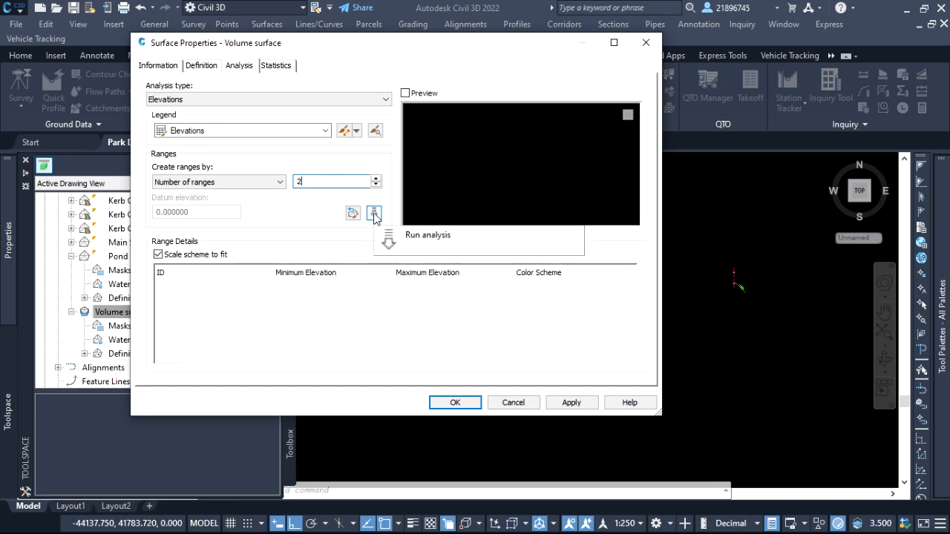
left_click(374, 214)
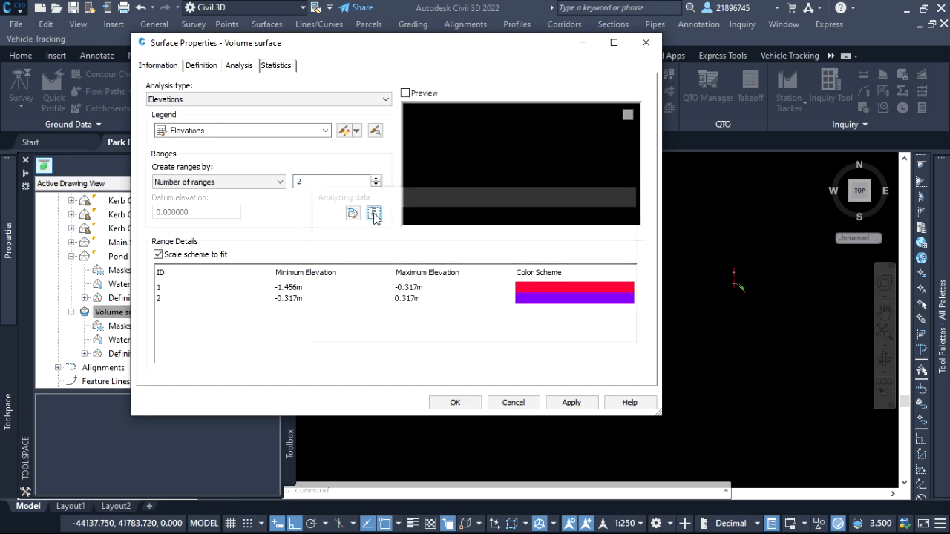
Set the color scheme of the first elevation range to index color 31.
left_click(548, 288)
left_click(565, 293)
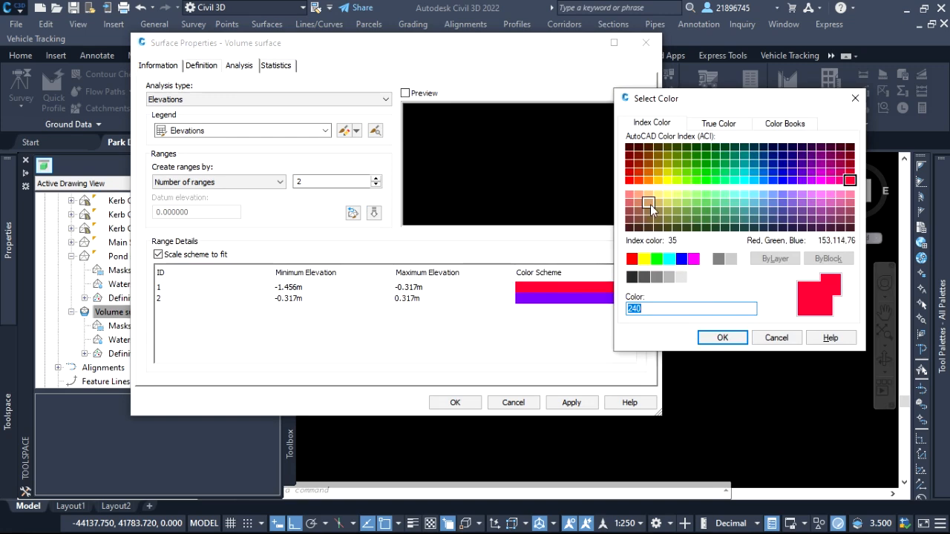
left_click(658, 196)
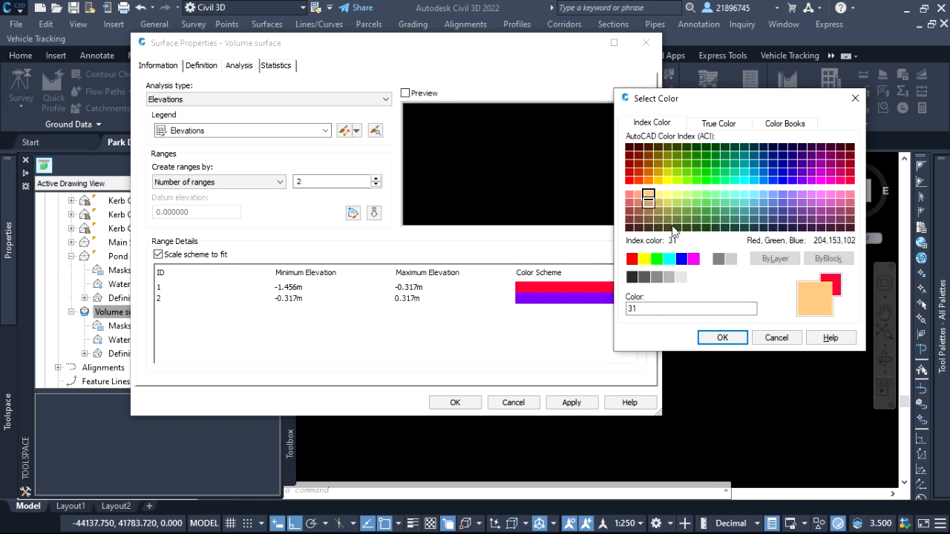
left_click(722, 338)
Set the color scheme of the second elevation range to index color 60.
left_click(599, 304)
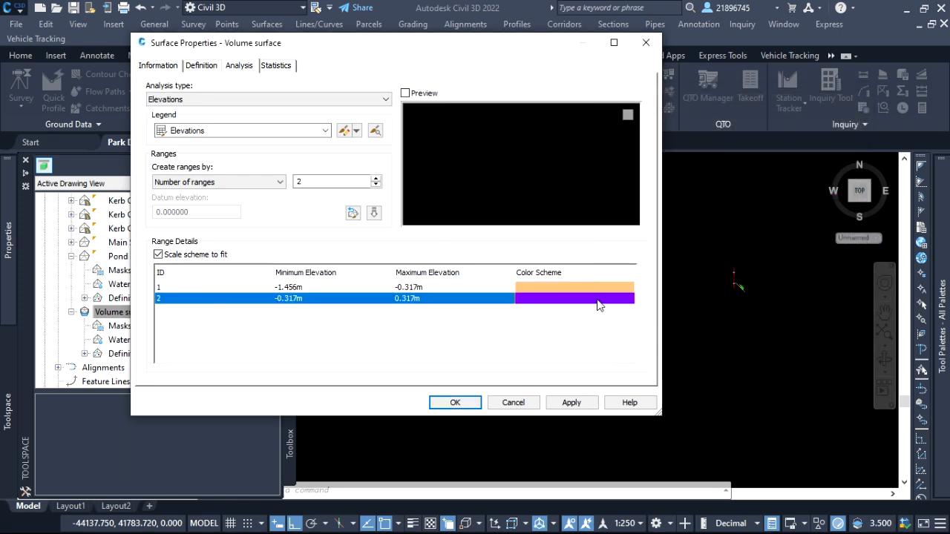
left_click(608, 301)
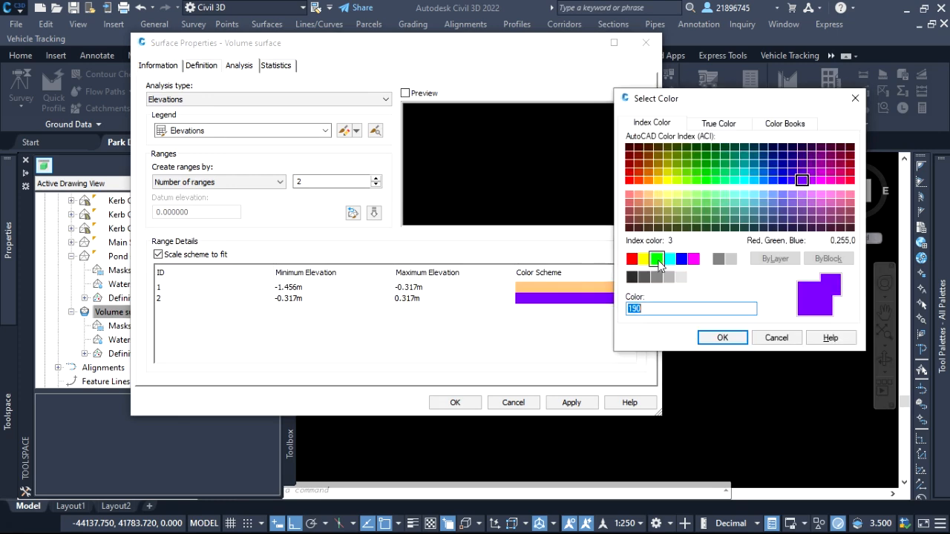
left_click(677, 180)
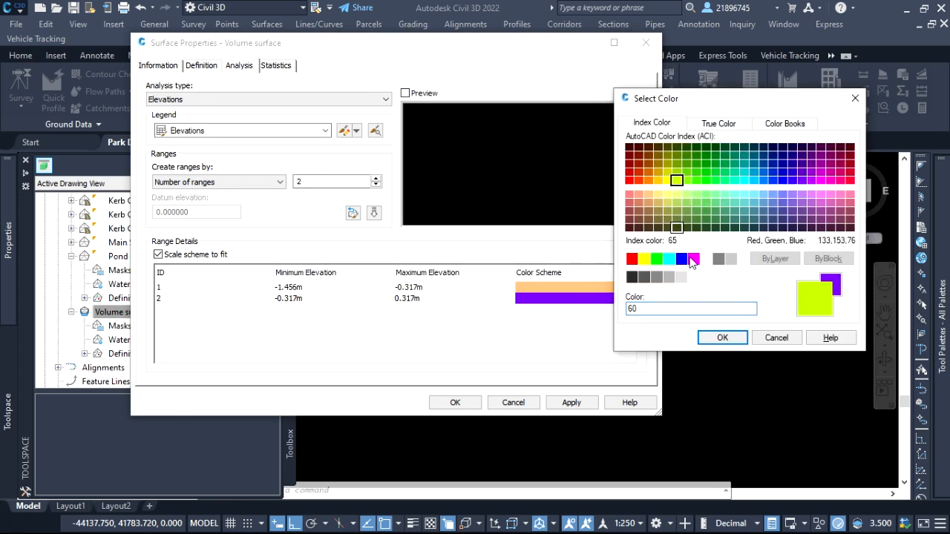
left_click(721, 337)
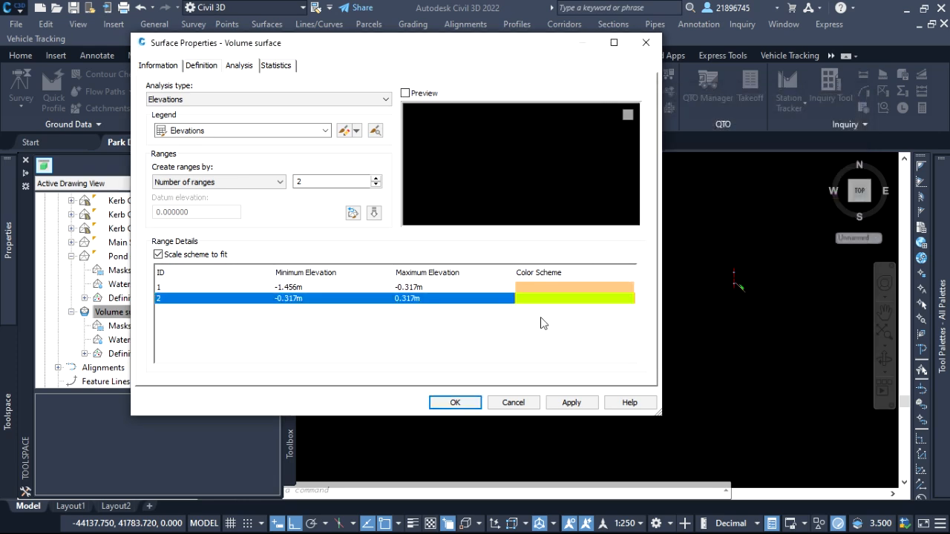
Change the second elevation range's color to the green index color 72.
left_click(561, 300)
left_click(687, 174)
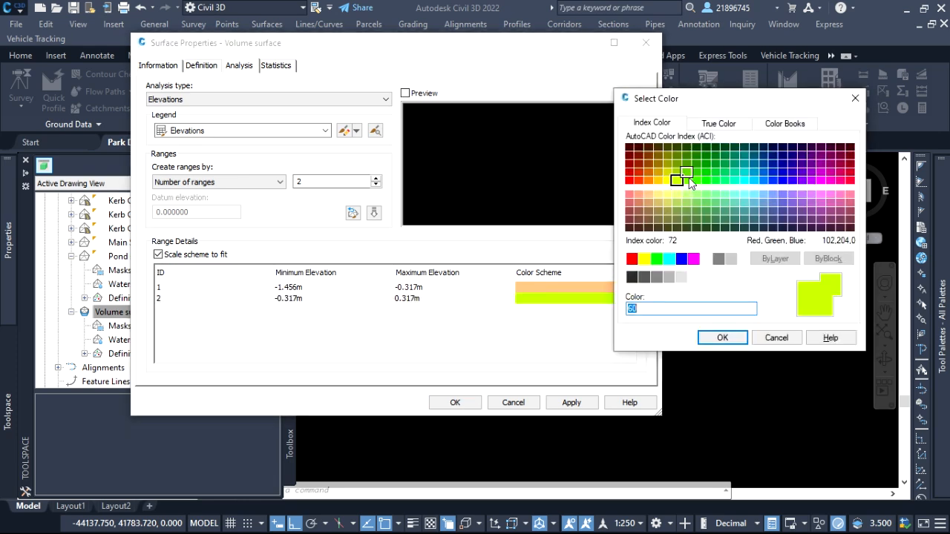
left_click(722, 337)
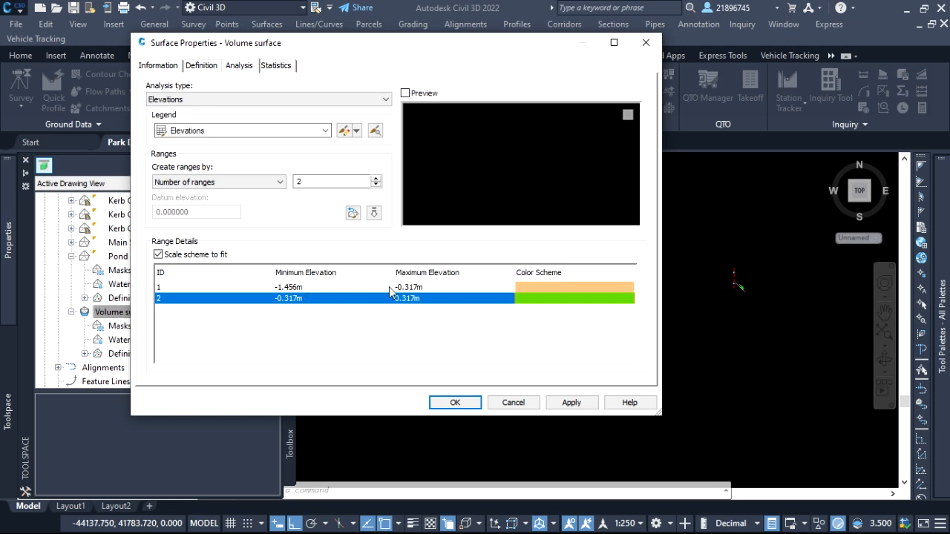
Set the first range's minimum elevation to -2 m and its maximum elevation to 0 m.
left_click(319, 288)
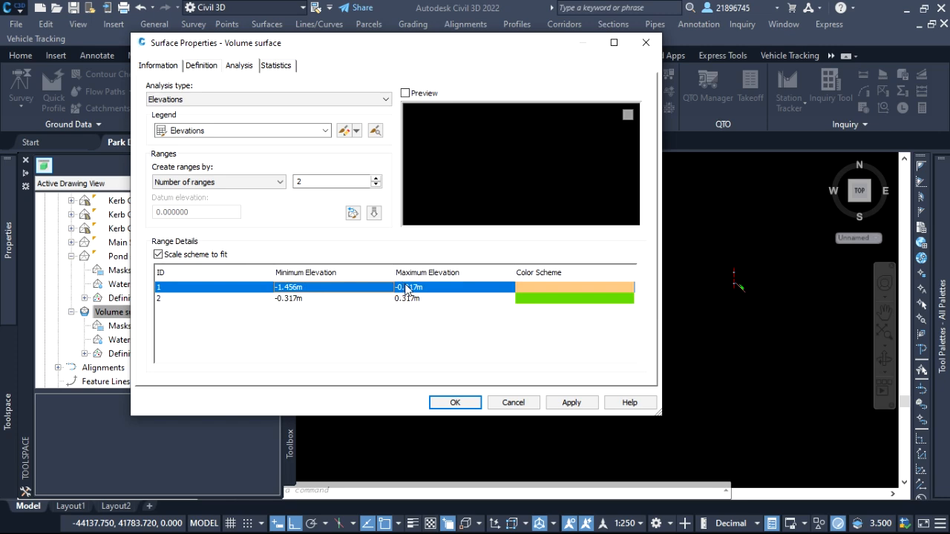
left_click(407, 288)
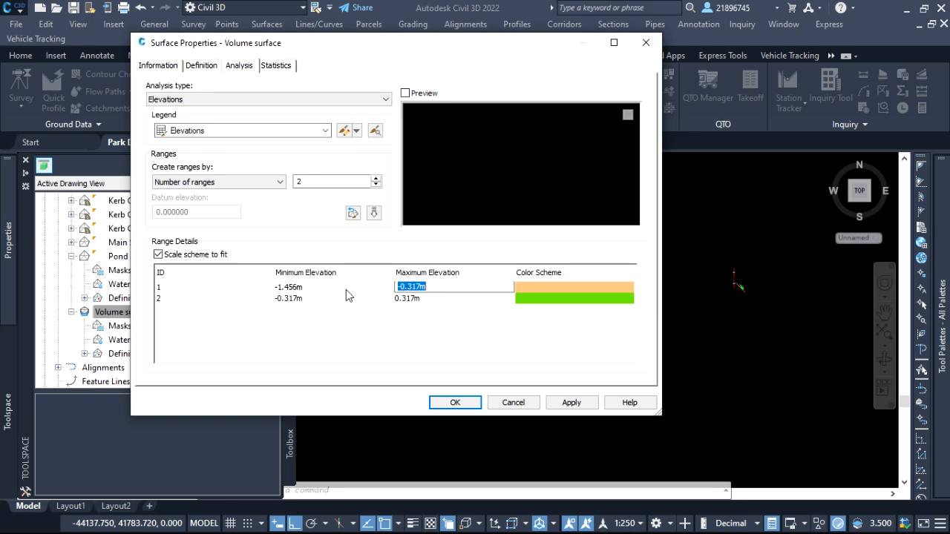
left_click(317, 288)
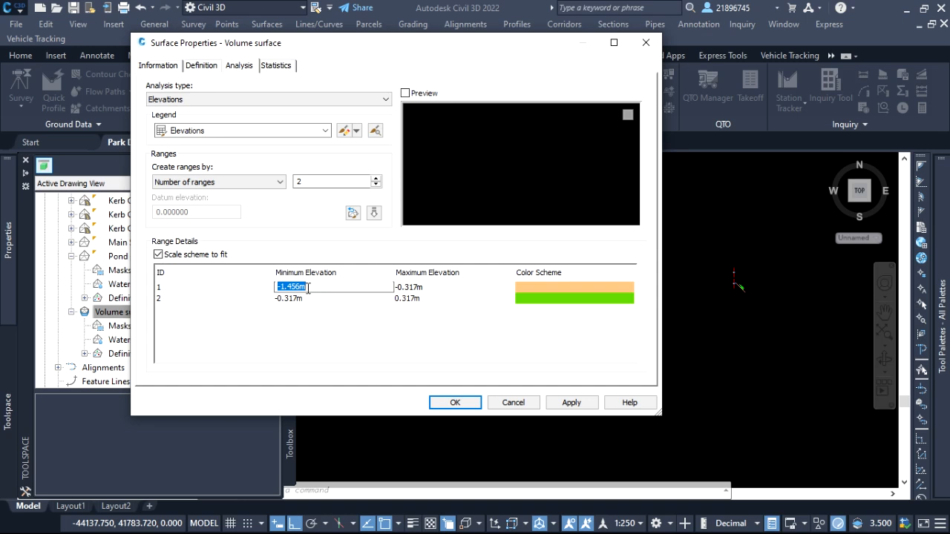
left_click_drag(308, 288, 287, 289)
type("2")
left_click(425, 288)
left_click_drag(428, 288, 406, 287)
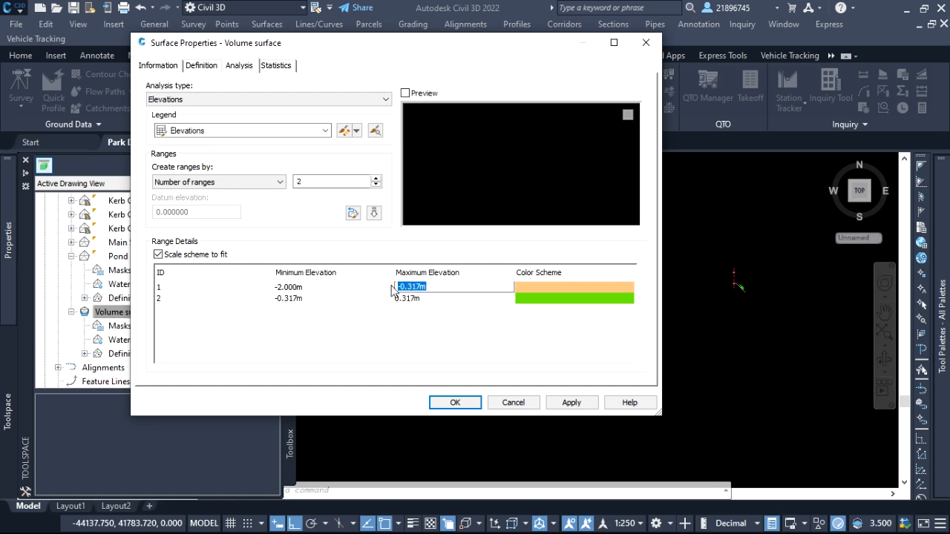
type("0")
Set the second range's minimum elevation to 0 m and its maximum elevation to 2 m.
left_click(314, 298)
left_click(300, 301)
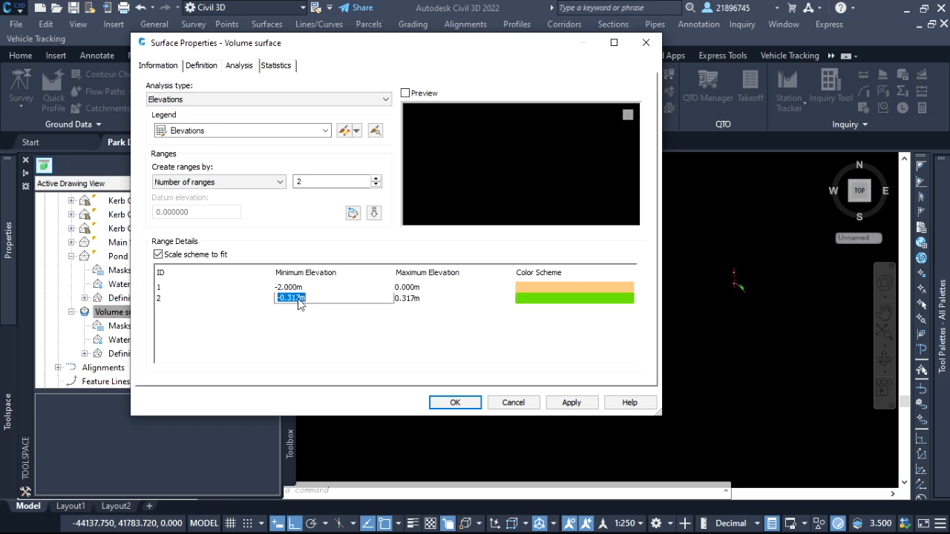
type("0")
left_click(423, 300)
left_click(433, 298)
left_click_drag(433, 298, 369, 299)
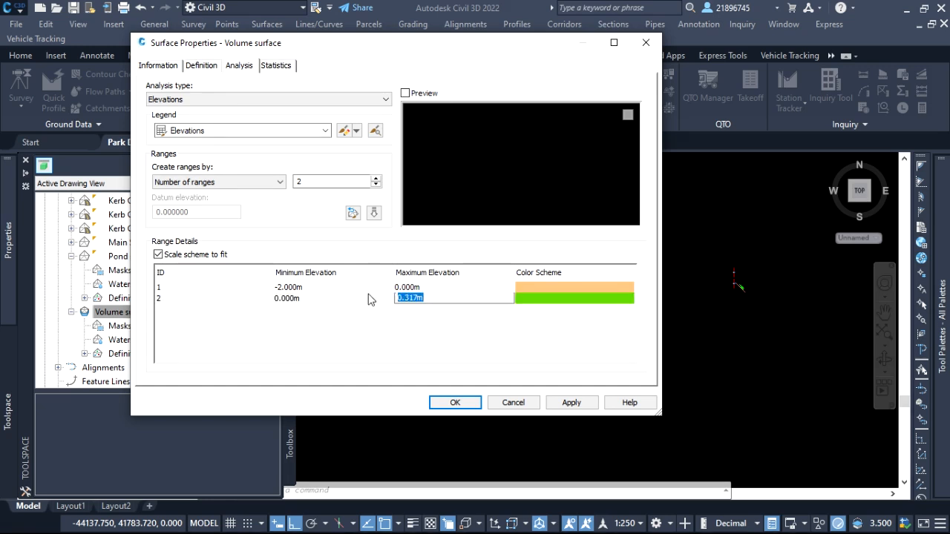
type("2")
Change the first range's minimum elevation to -1 m.
left_click(308, 288)
left_click(307, 286)
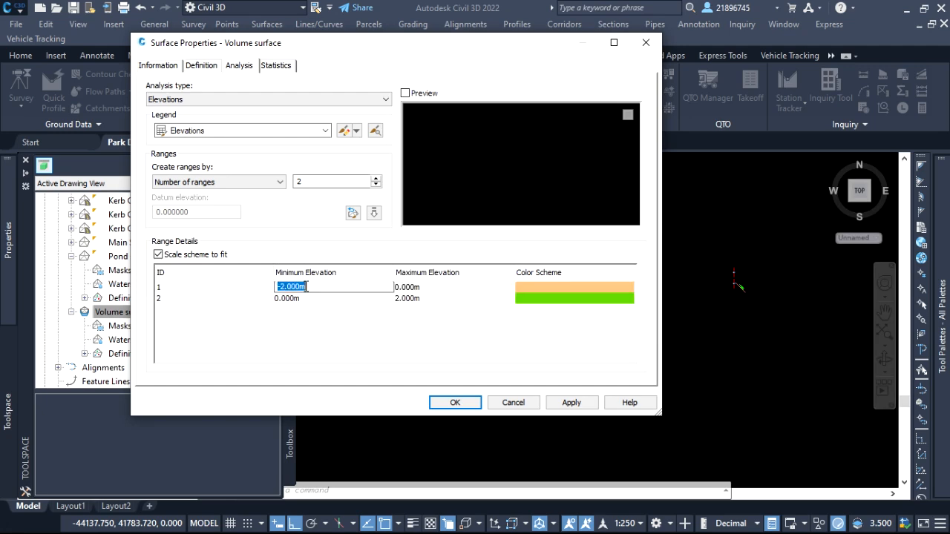
left_click_drag(306, 286, 281, 287)
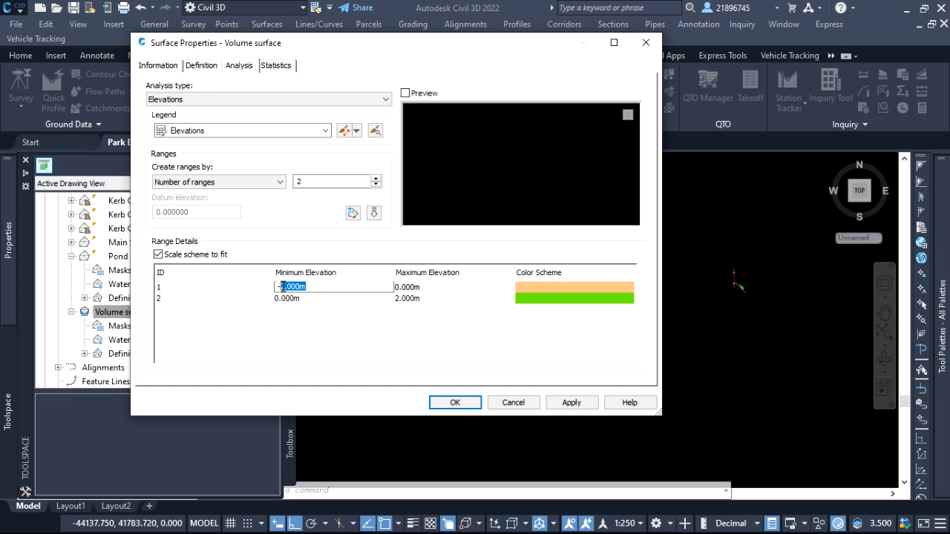
type("1")
left_click(422, 300)
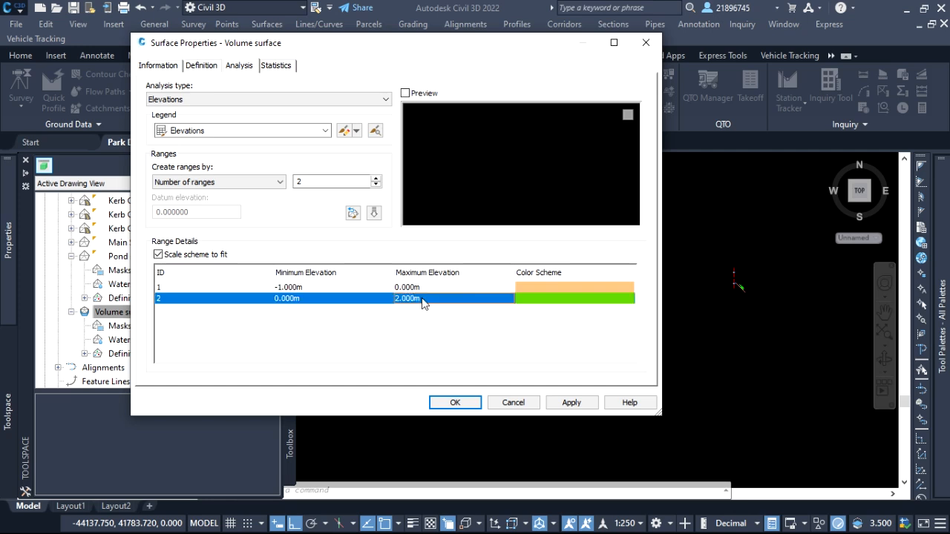
Try to set the first range's minimum elevation to 2.
left_click(307, 289)
left_click(309, 288)
left_click_drag(309, 288, 280, 288)
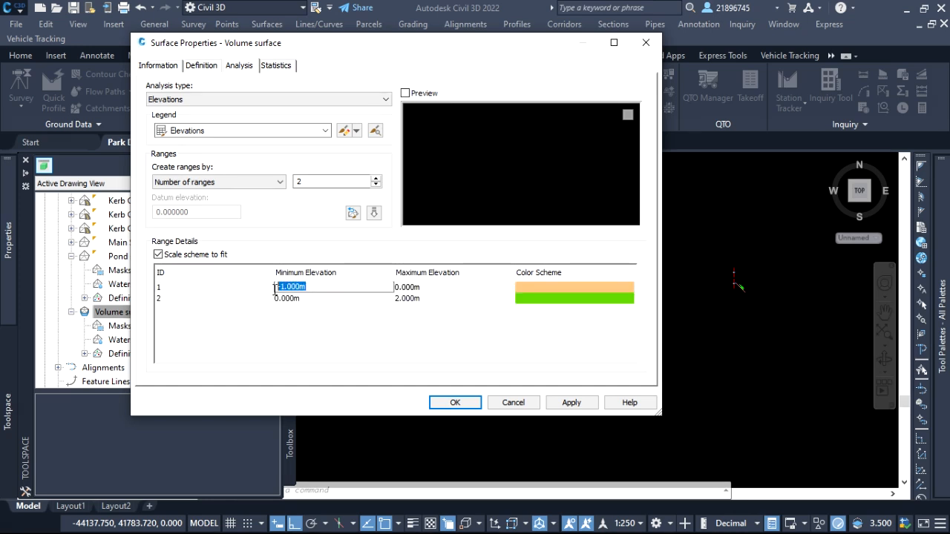
type("2")
left_click(433, 303)
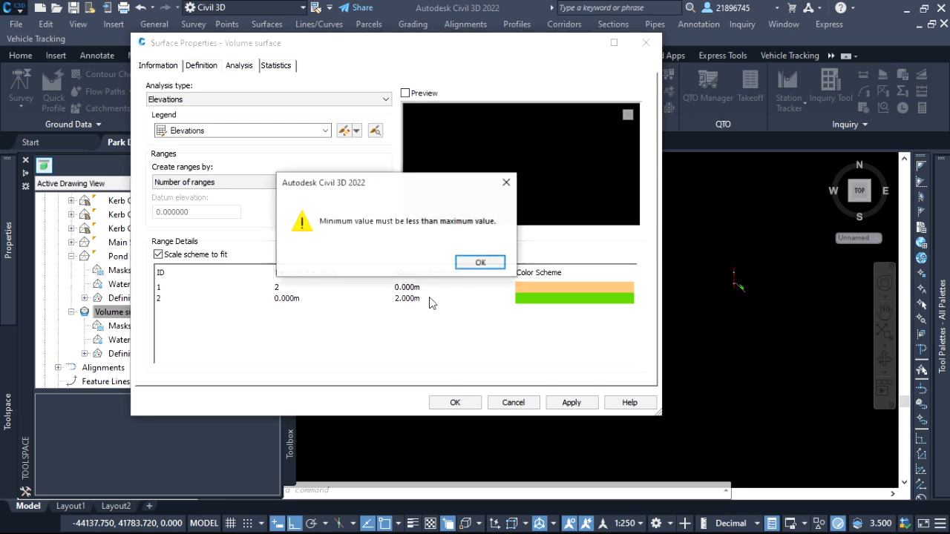
left_click(470, 264)
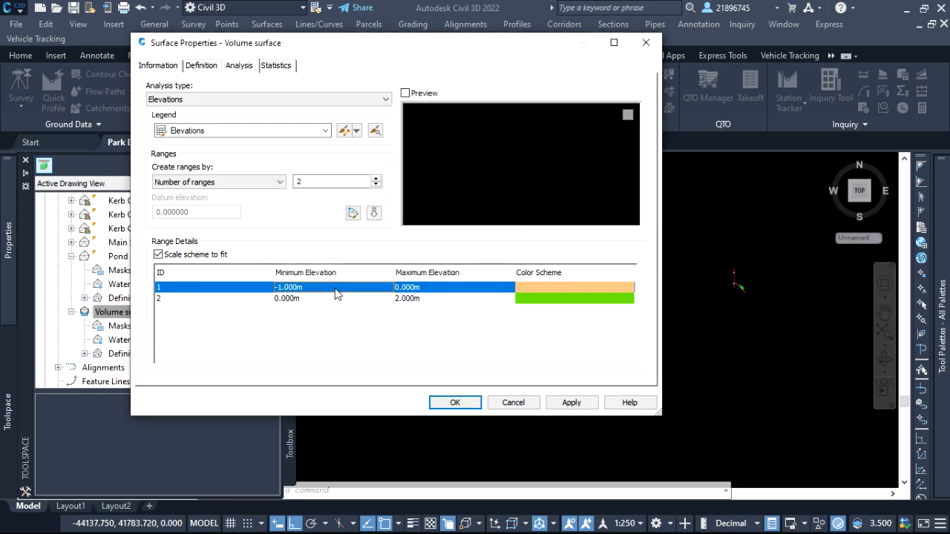
Set the first range's minimum elevation to -2 m, apply the elevation ranges to Volume surface and close its properties.
left_click(337, 293)
left_click(315, 288)
left_click_drag(314, 289, 282, 288)
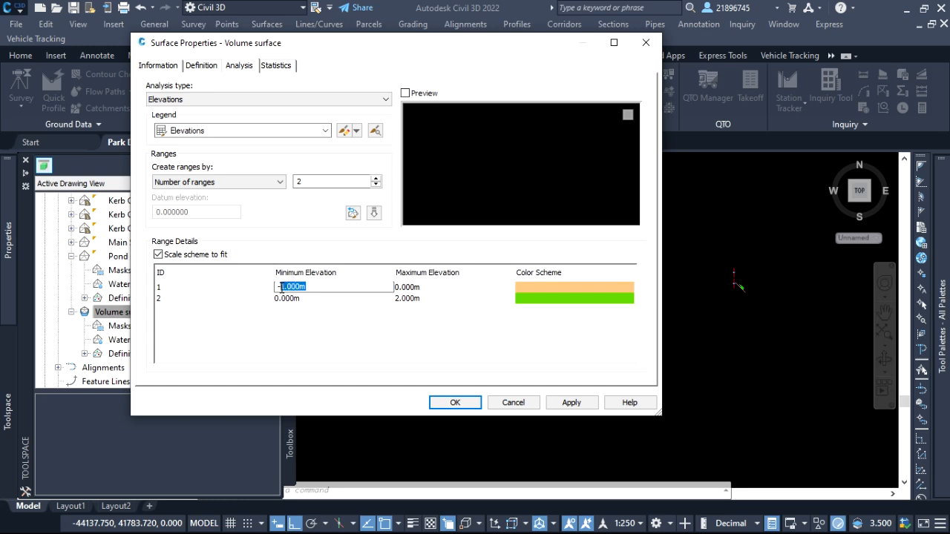
type("2")
left_click(343, 320)
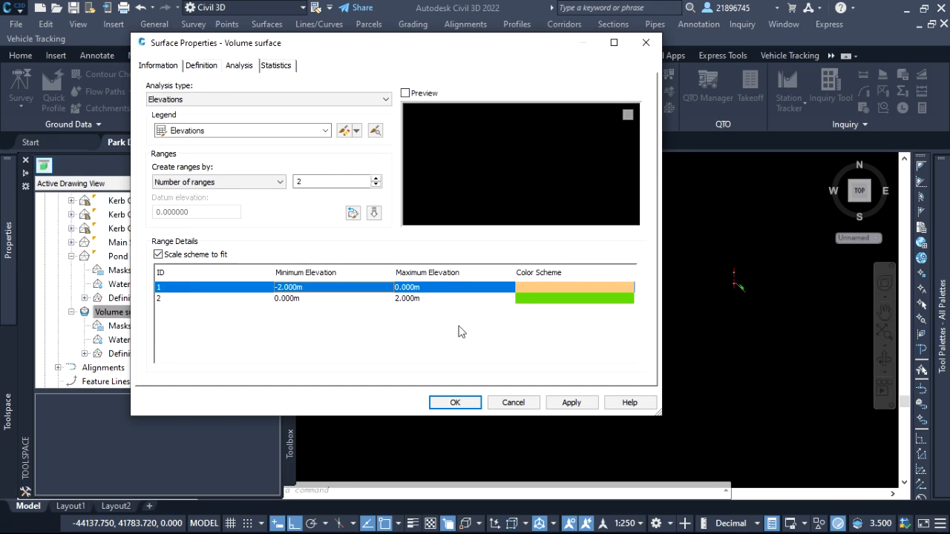
left_click(576, 406)
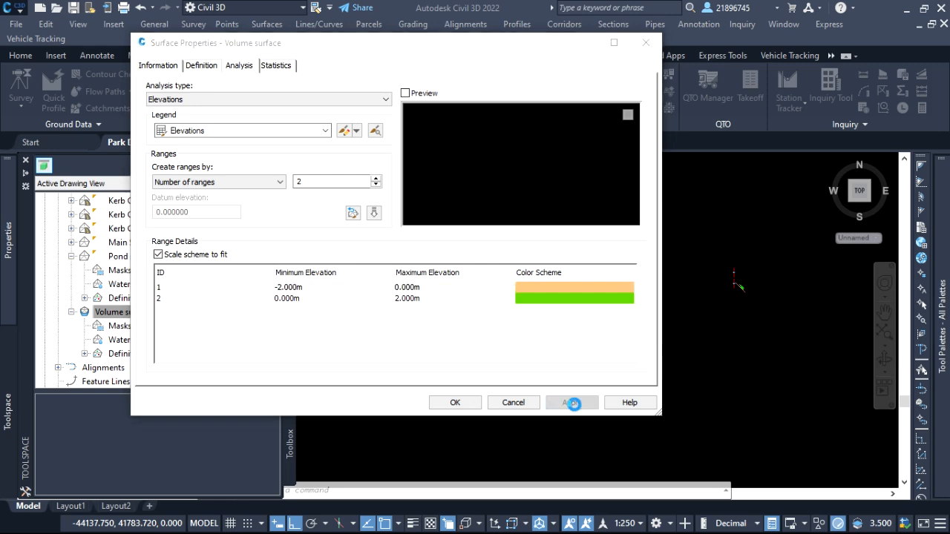
left_click(475, 404)
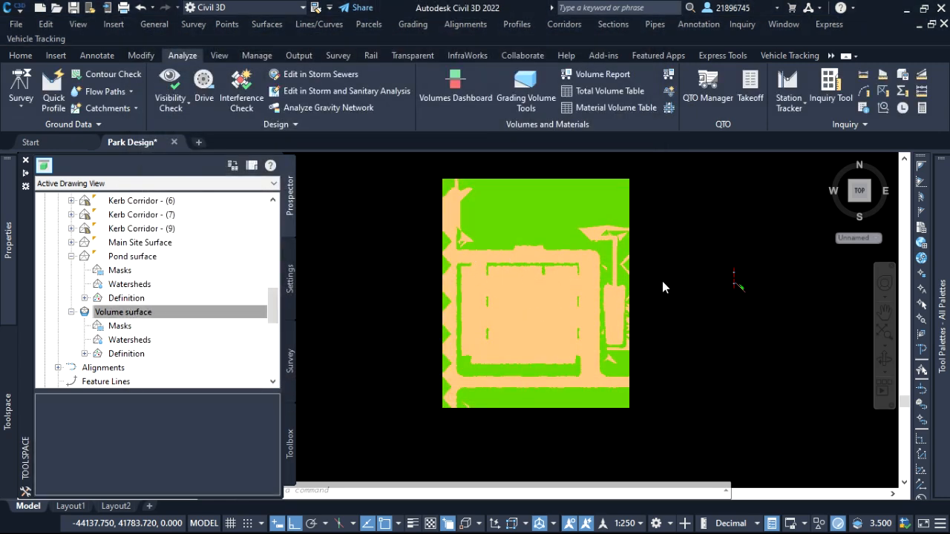
Examine the cut and fill areas of the color-banded volume surface across the site in plan view.
left_click(678, 299)
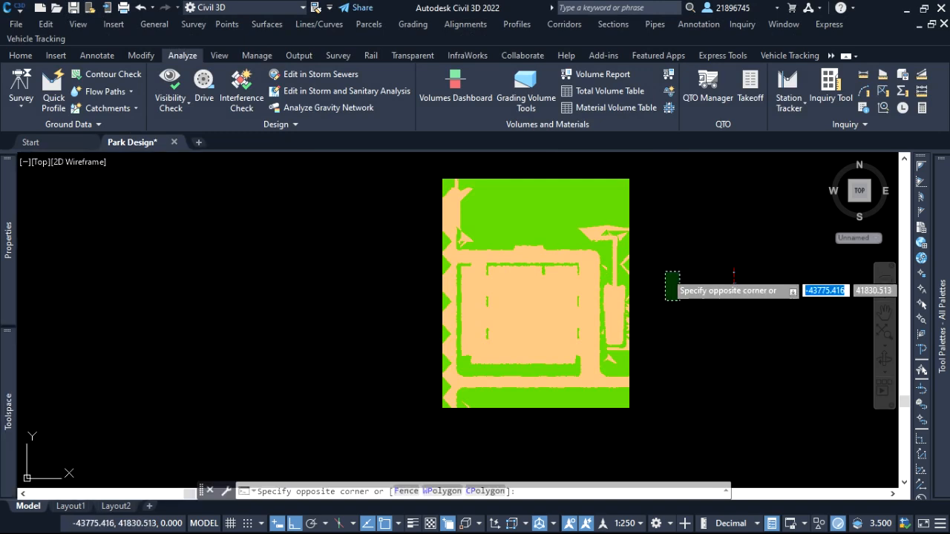
left_click(666, 273)
scroll(460, 230, "up", 2)
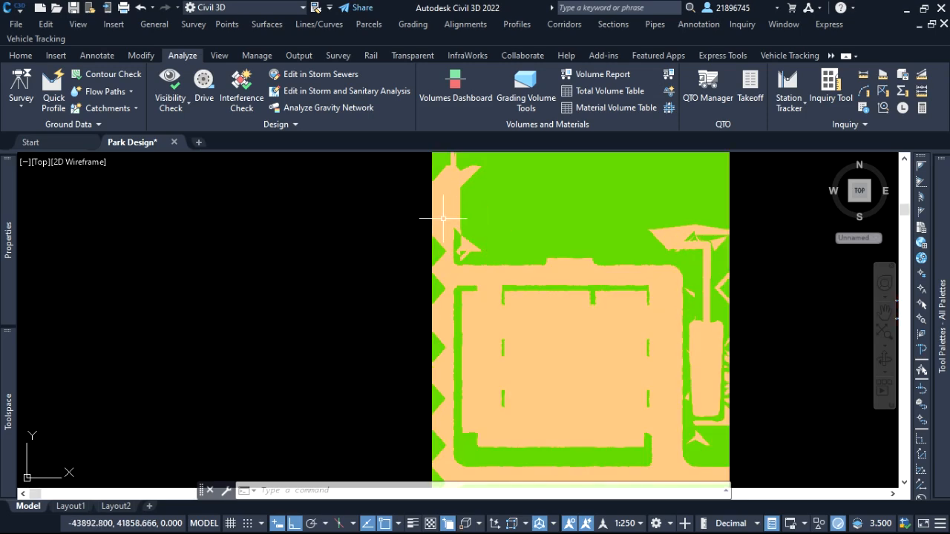
scroll(490, 253, "down", 2)
scroll(620, 236, "up", 4)
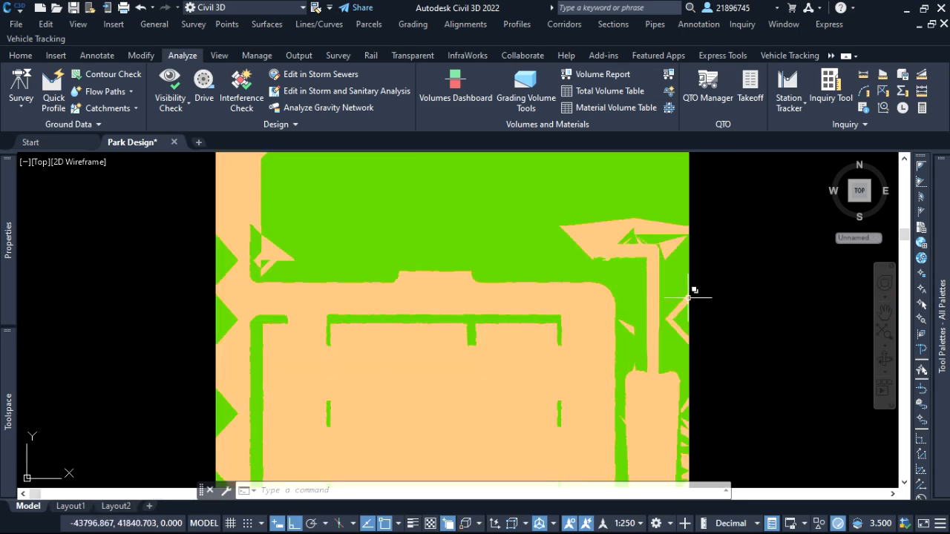
scroll(460, 275, "down", 4)
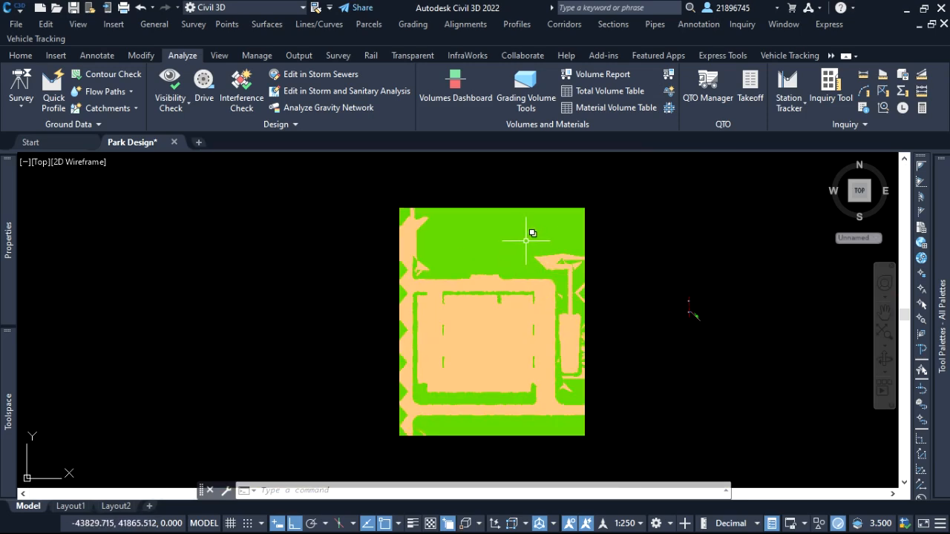
mouse_move(527, 241)
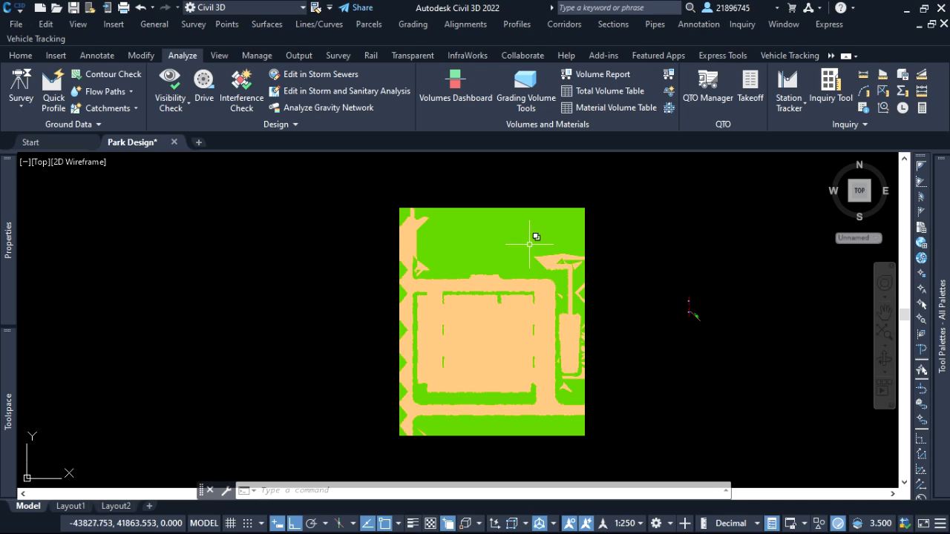
left_click(609, 227)
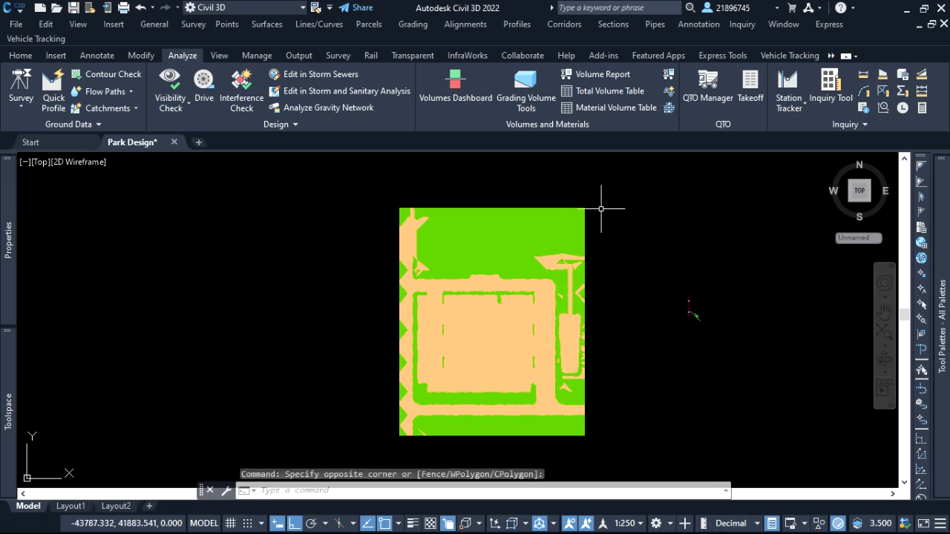
left_click(20, 56)
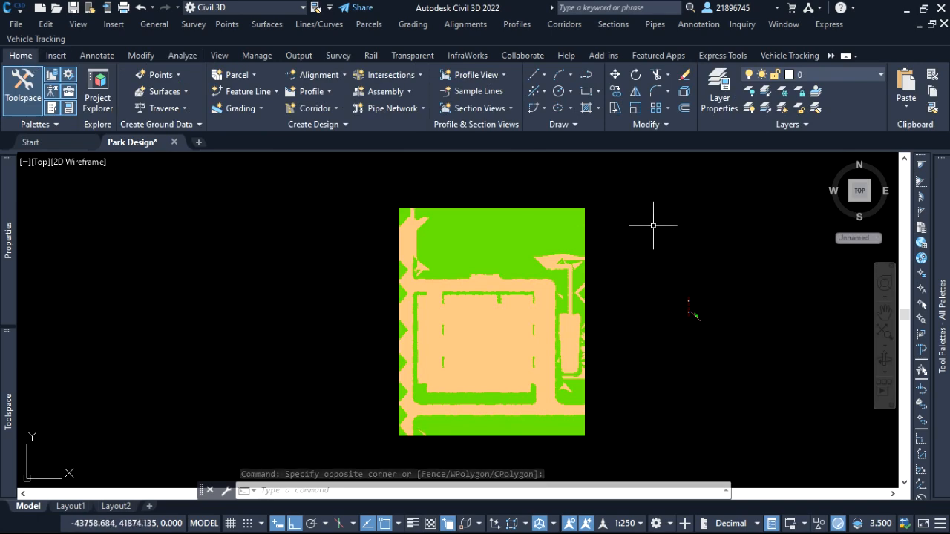
scroll(577, 334, "up", 4)
scroll(572, 327, "down", 2)
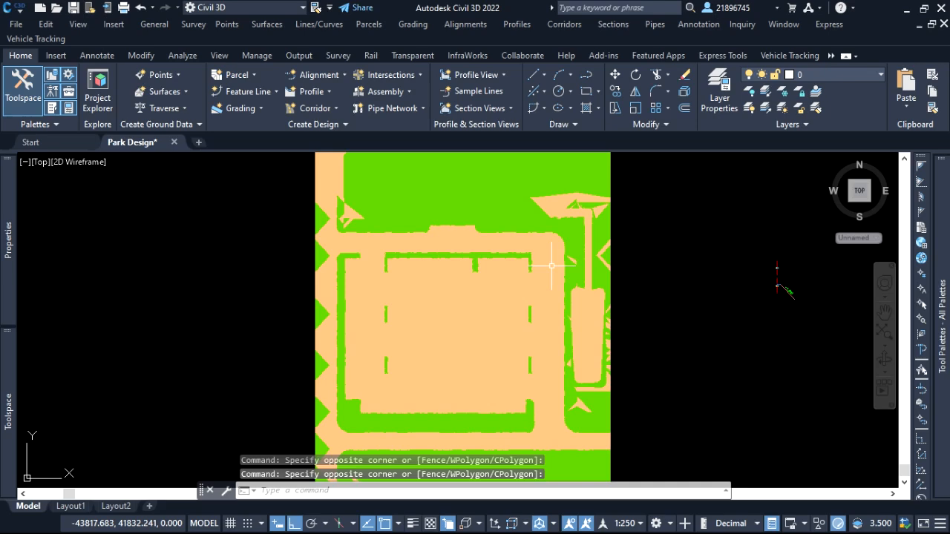
scroll(446, 270, "down", 2)
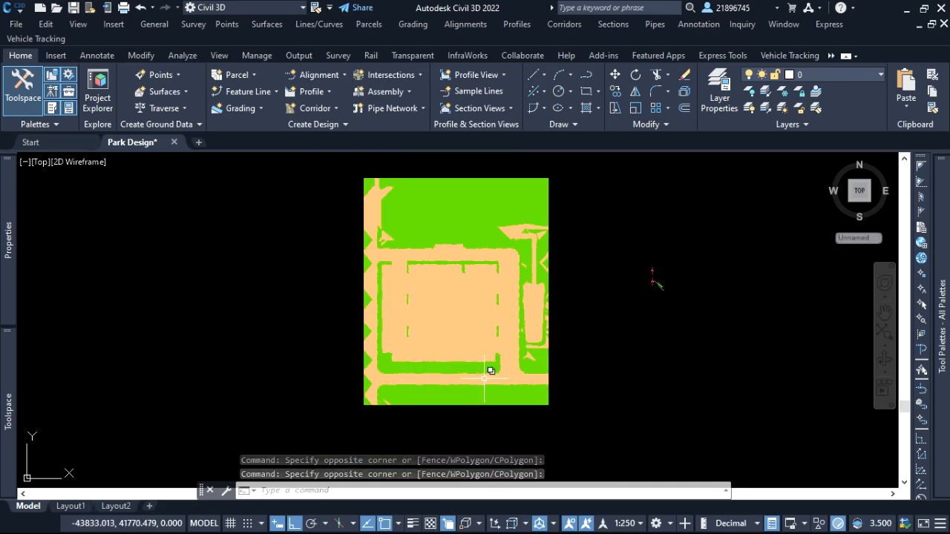
left_click(602, 363)
left_click(602, 363)
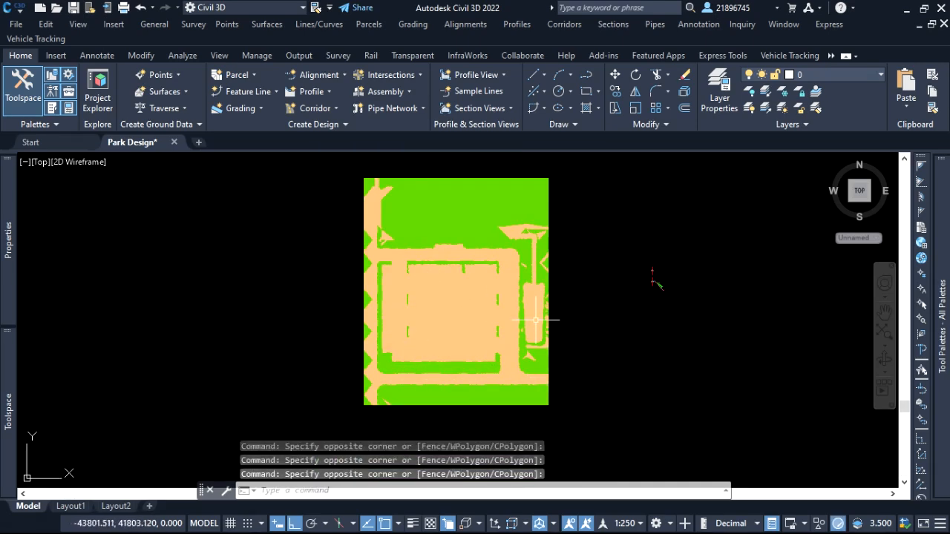
left_click(599, 281)
left_click(597, 268)
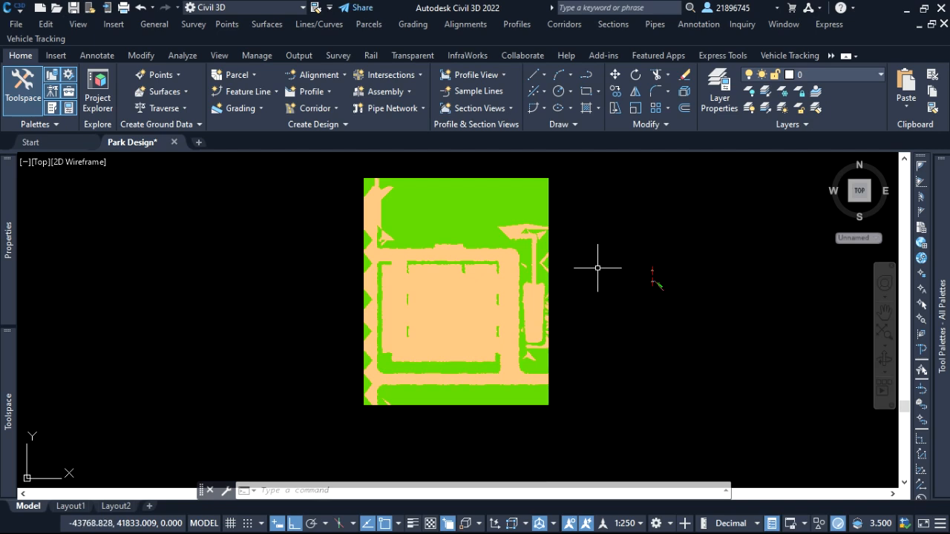
Start adding Spot Elevations on Grid labels and choose Volume surface as the surface to label.
left_click(684, 26)
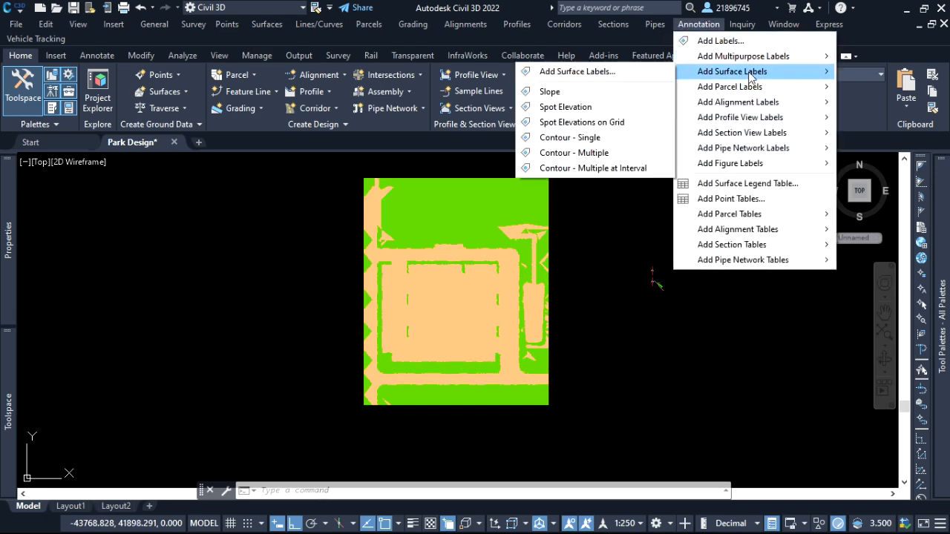
mouse_move(743, 78)
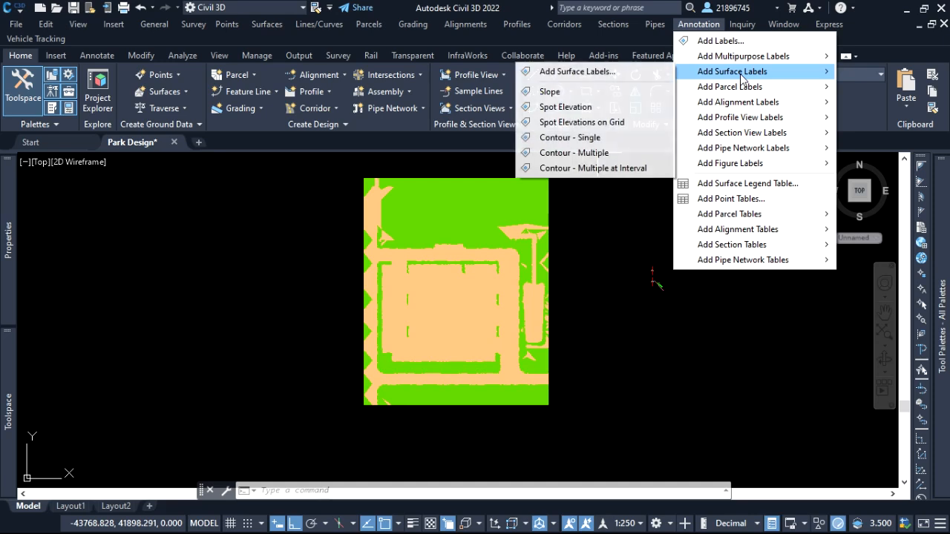
left_click(592, 122)
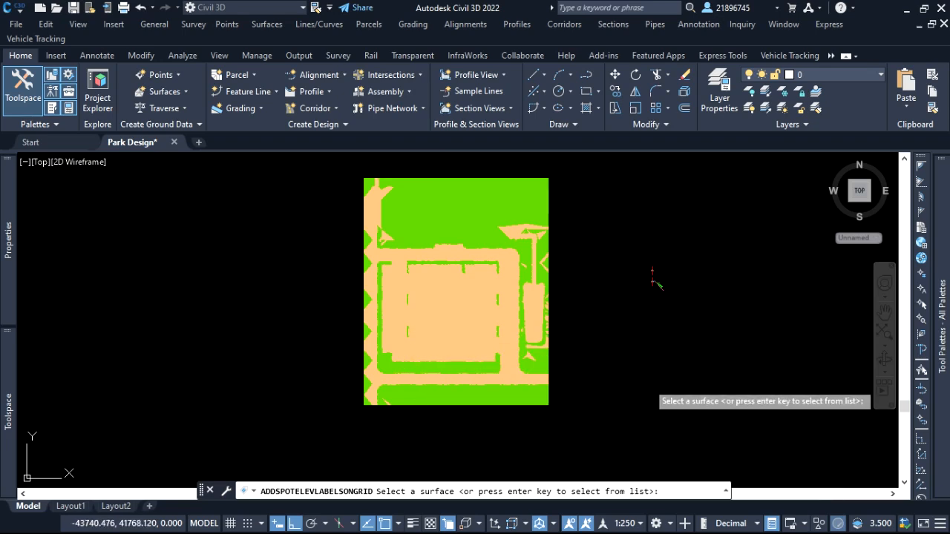
key("Return")
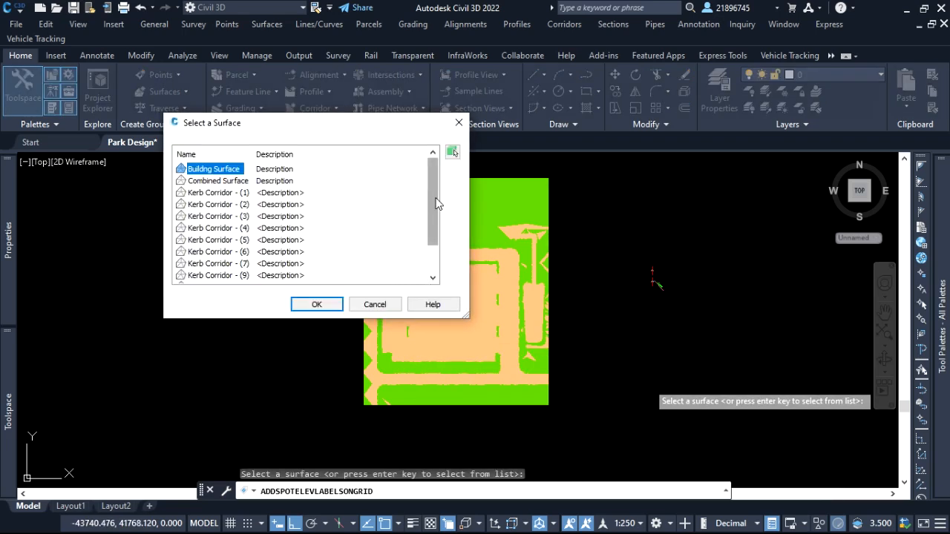
left_click_drag(431, 206, 430, 232)
left_click(219, 277)
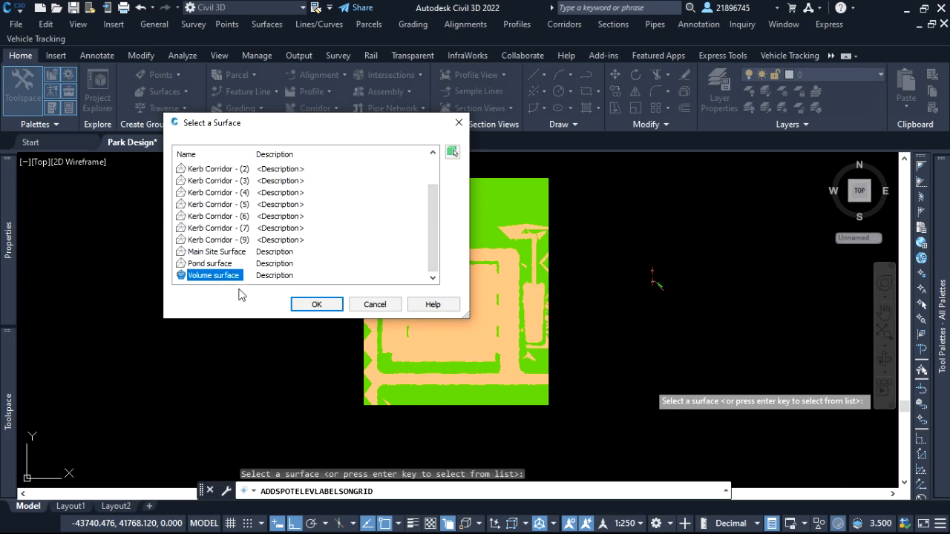
left_click(315, 304)
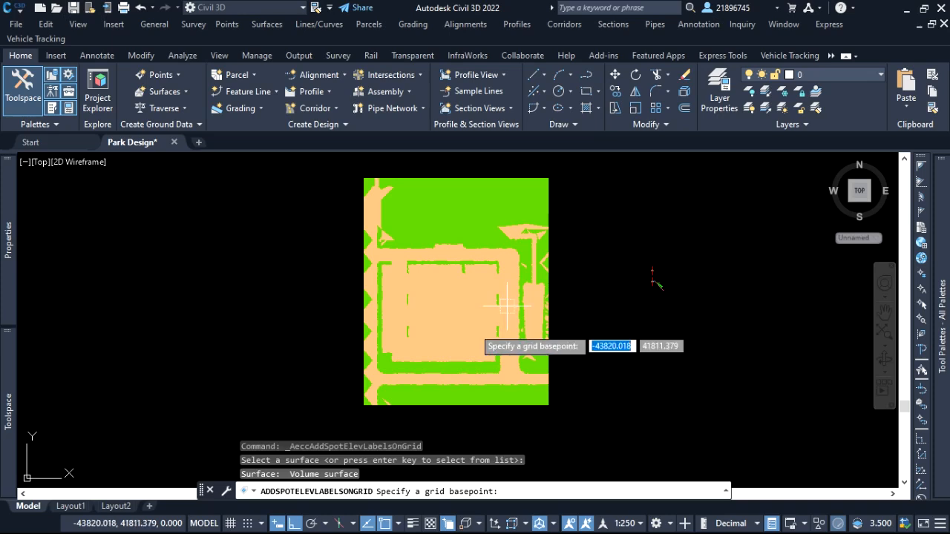
Place the spot elevation grid from the surface's southwest corner to its northeast corner, with 0 rotation and 5 m X and Y spacing.
scroll(360, 413, "up", 3)
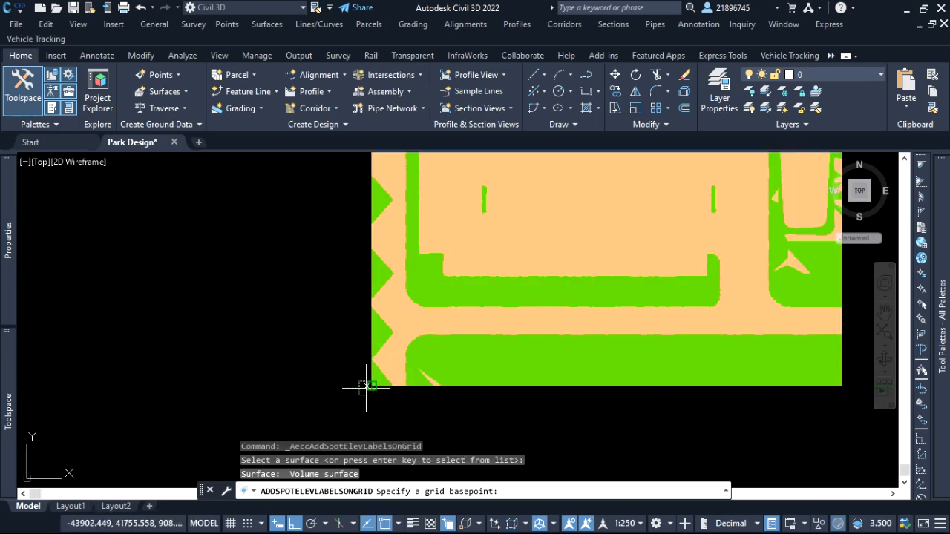
left_click(370, 386)
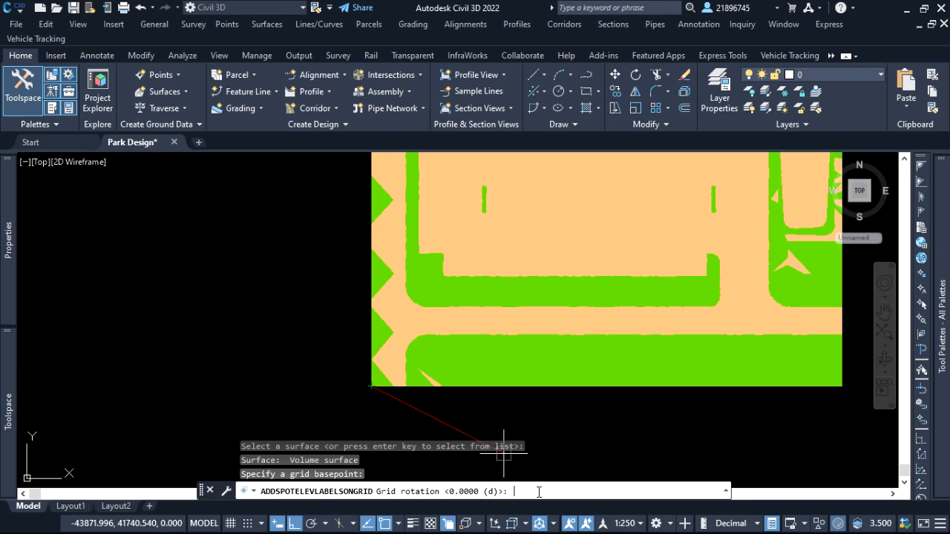
key("Return")
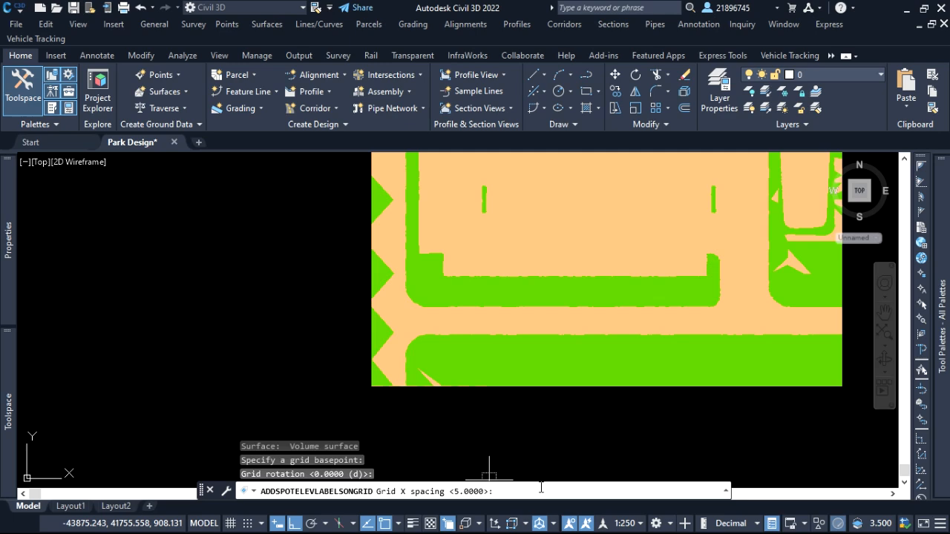
key("Return")
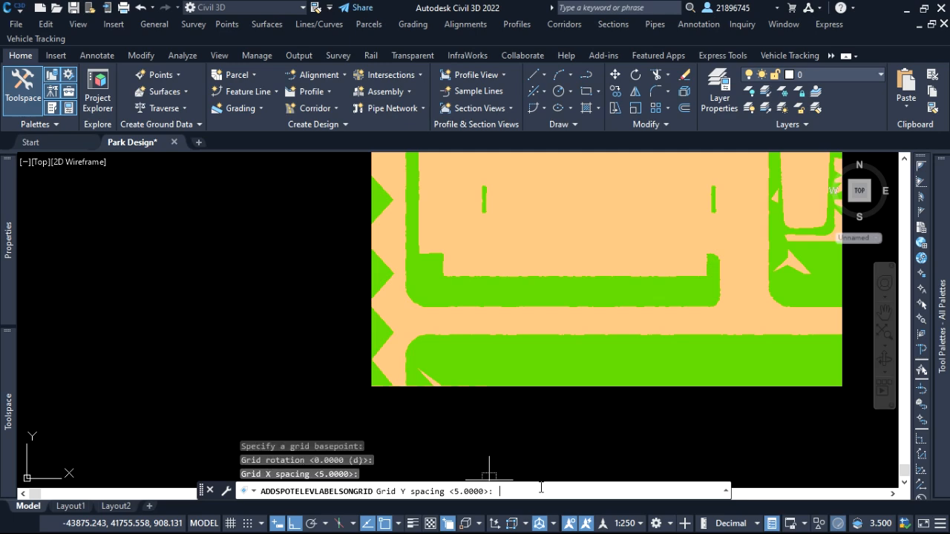
key("Return")
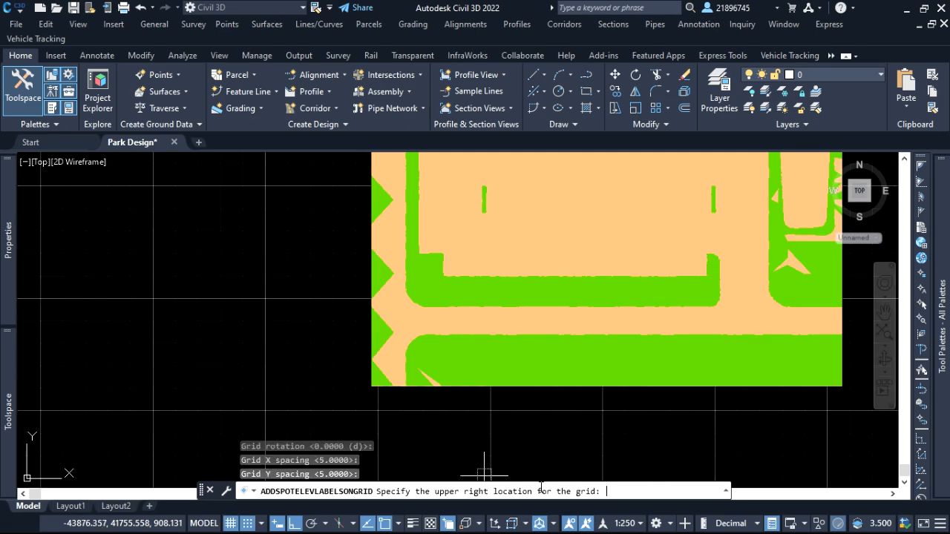
scroll(512, 435, "down", 2)
scroll(603, 350, "down", 2)
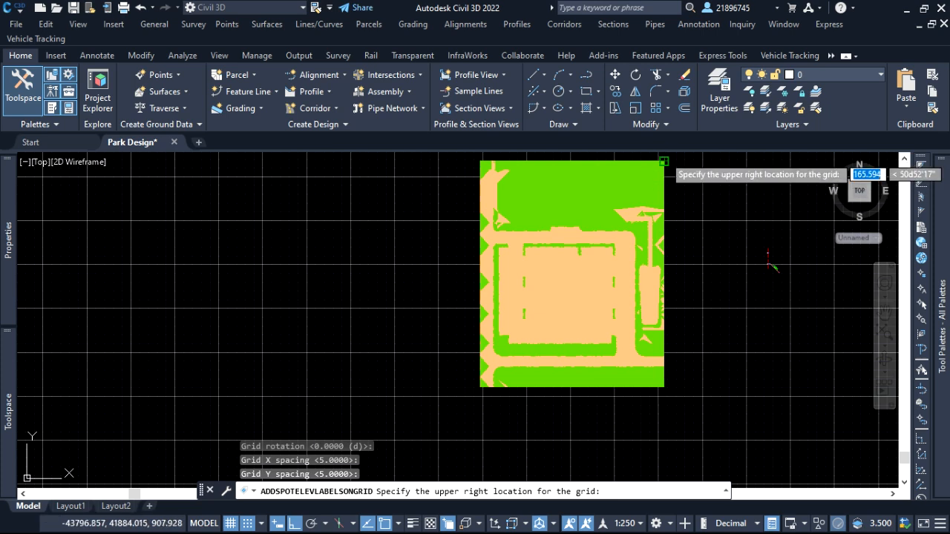
left_click(665, 161)
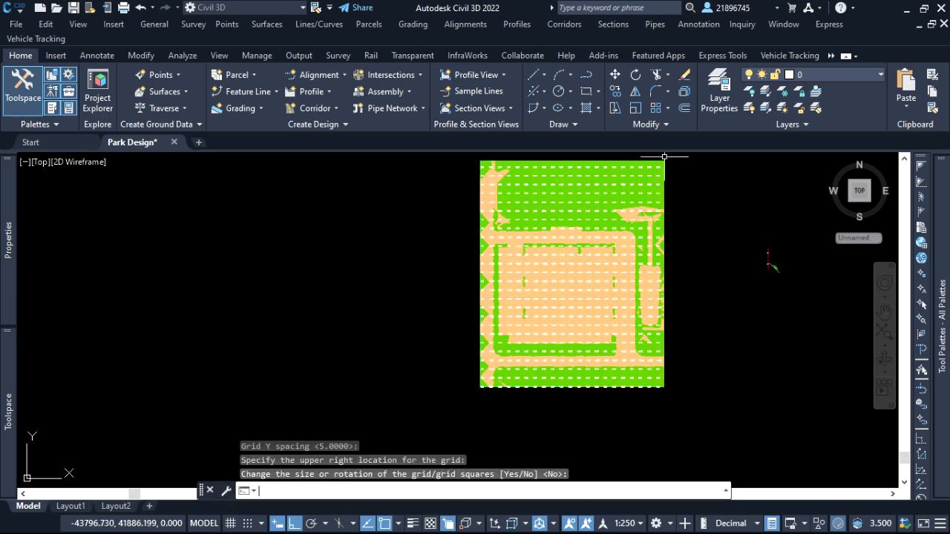
key("Return")
scroll(661, 293, "down", 1)
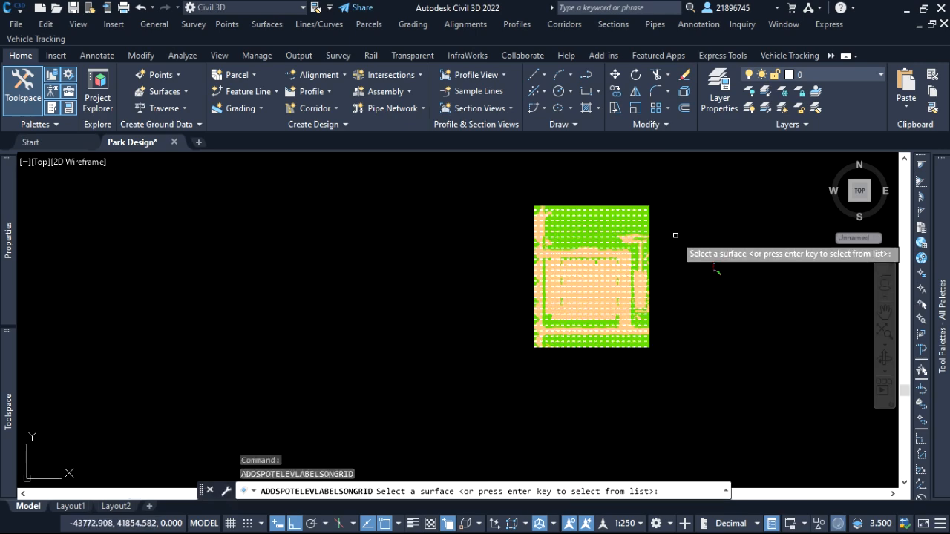
key("Return")
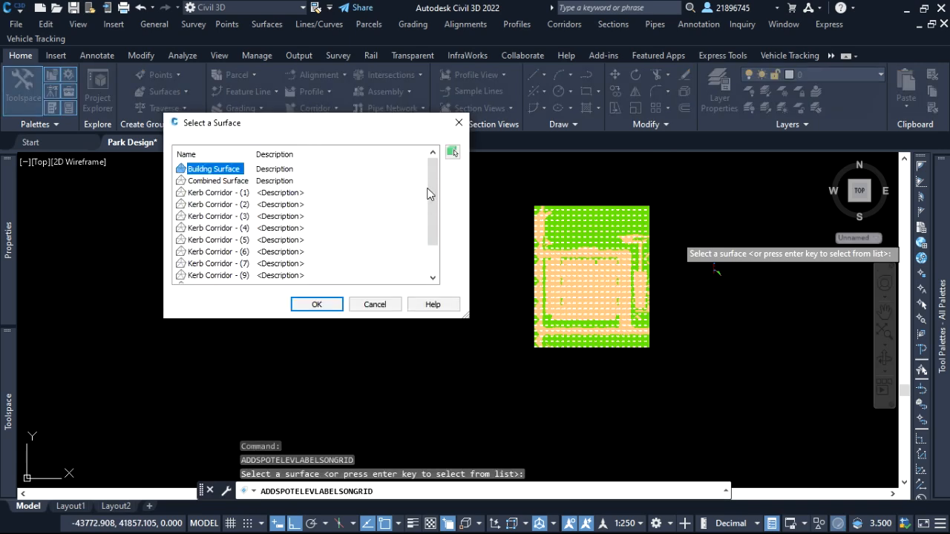
left_click(459, 123)
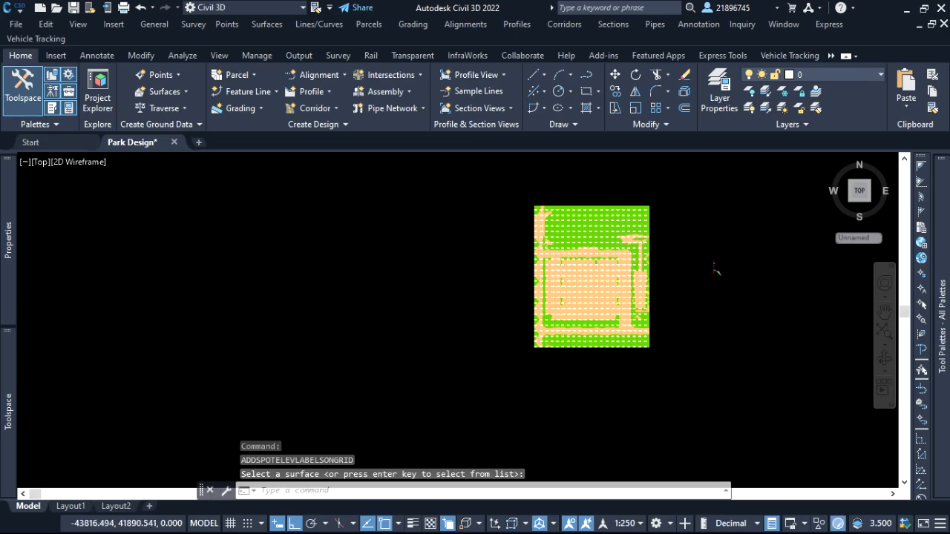
Examine the spot elevation labels across the cut and fill areas of the volume surface, from the north edge to the south.
scroll(715, 265, "up", 5)
scroll(594, 220, "down", 3)
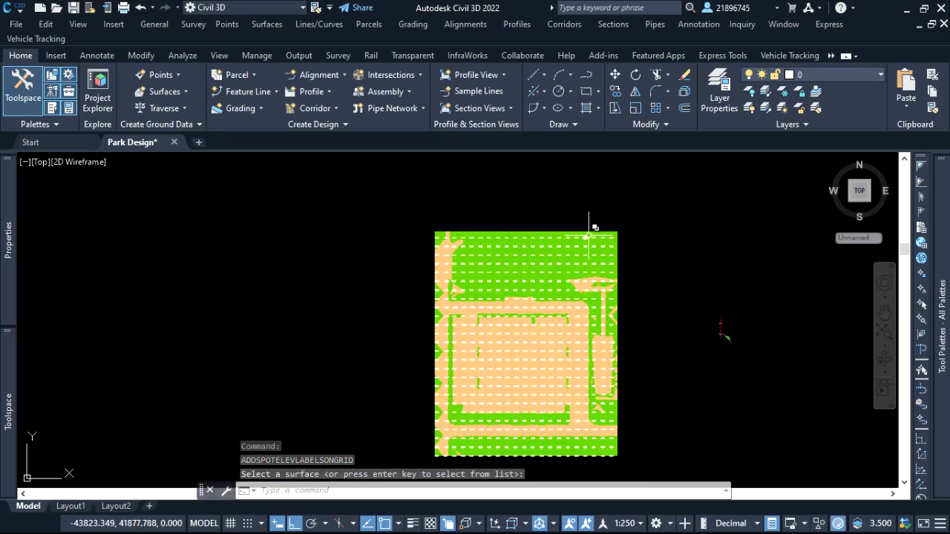
scroll(675, 292, "up", 4)
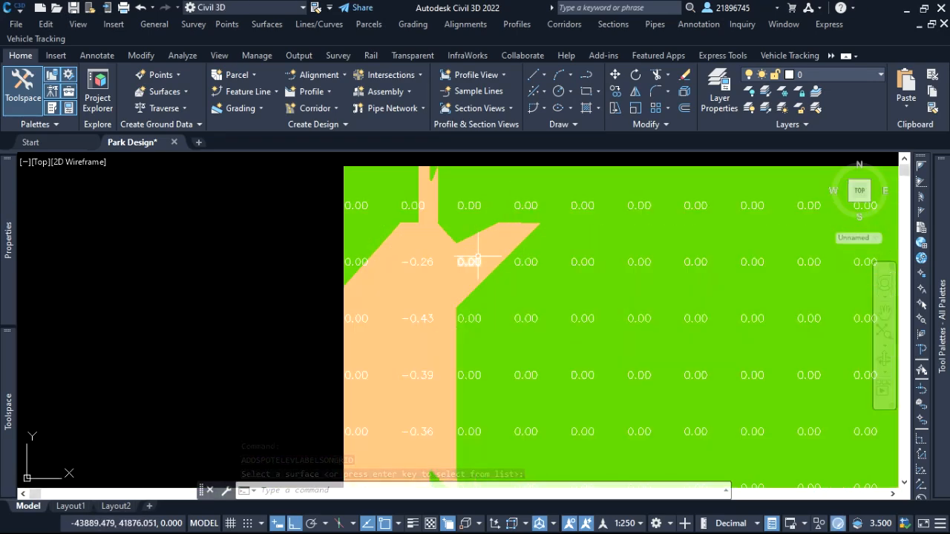
scroll(490, 263, "down", 5)
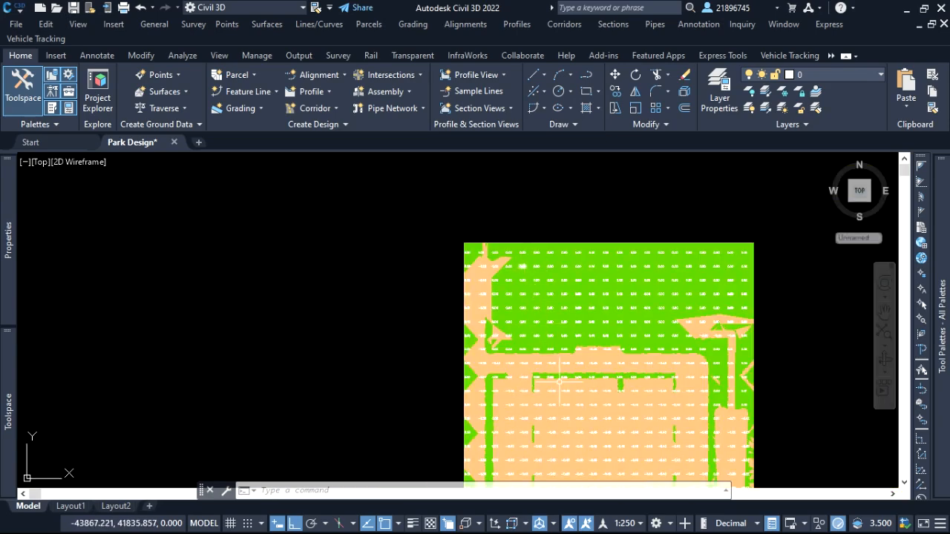
scroll(530, 370, "up", 5)
scroll(421, 323, "down", 3)
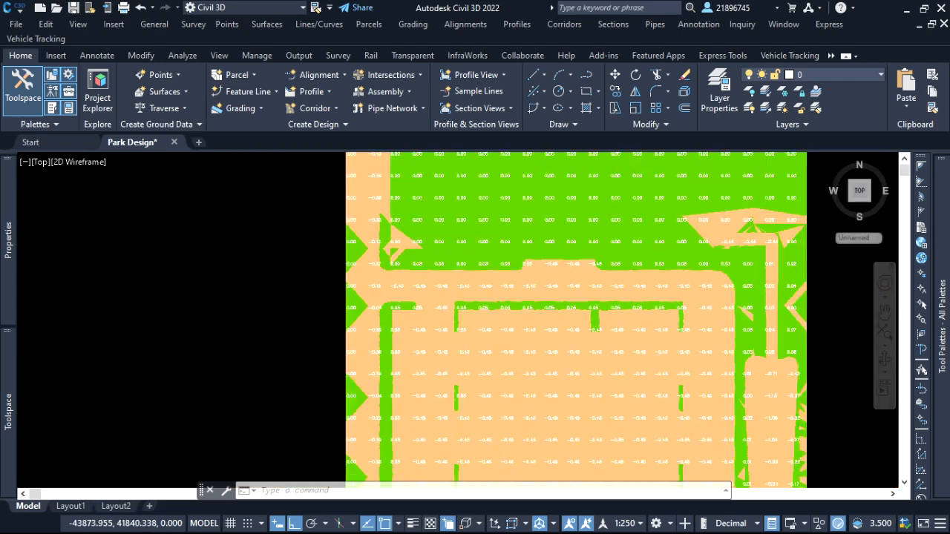
scroll(435, 222, "up", 6)
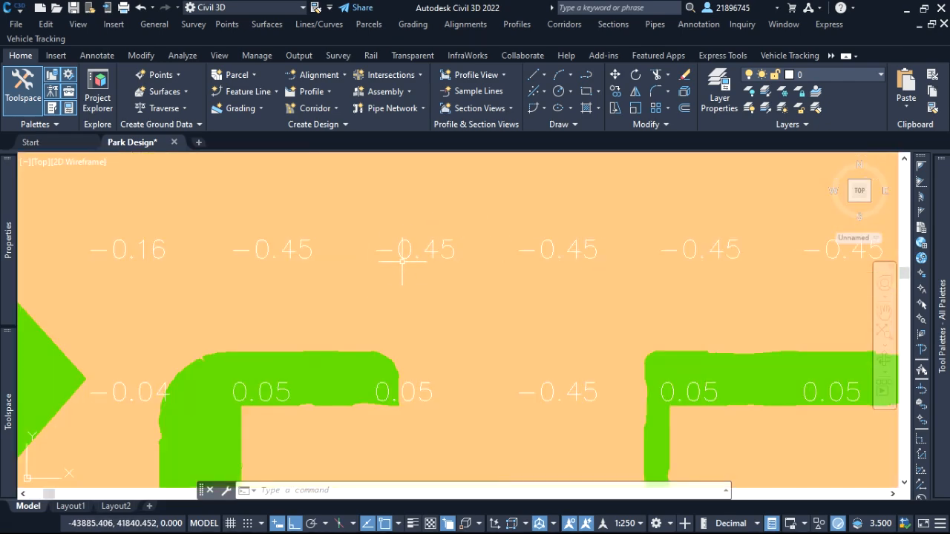
scroll(472, 247, "down", 5)
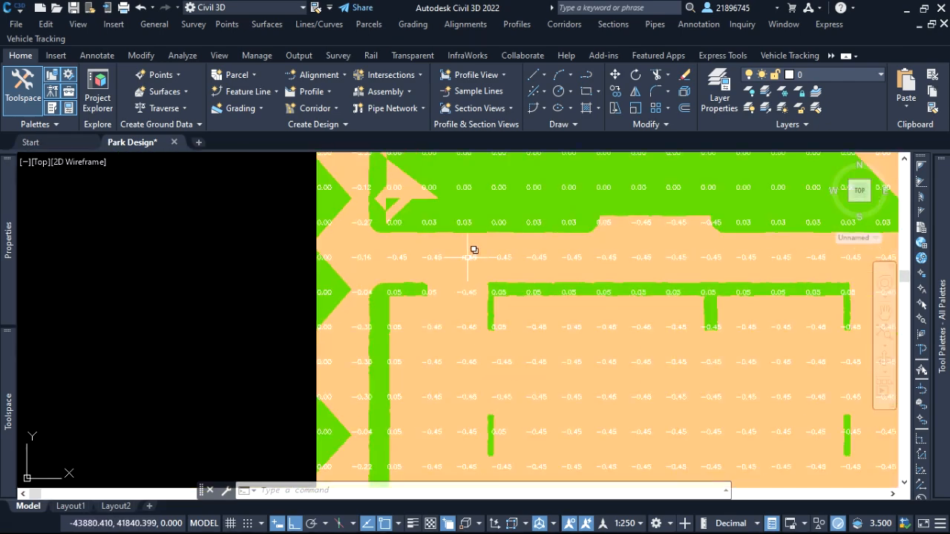
scroll(651, 254, "up", 3)
scroll(503, 263, "down", 3)
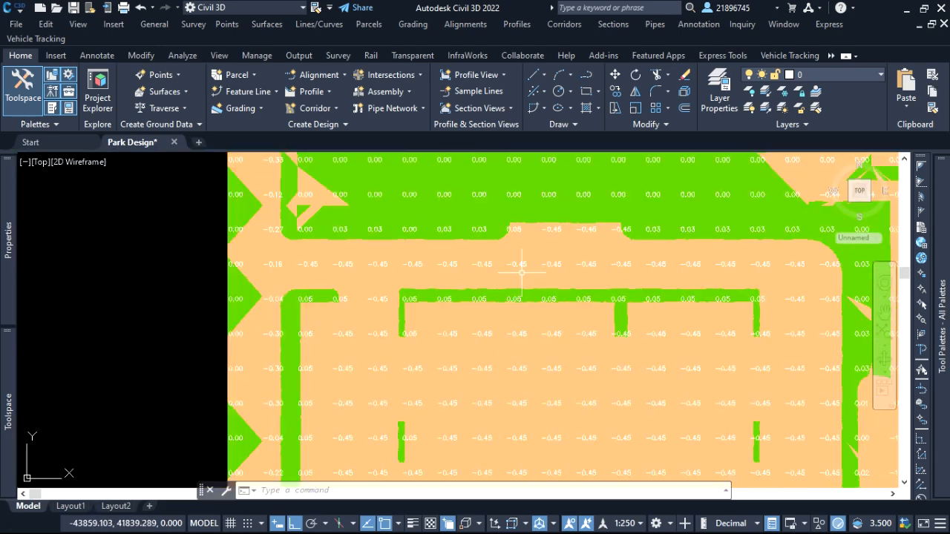
scroll(538, 267, "up", 4)
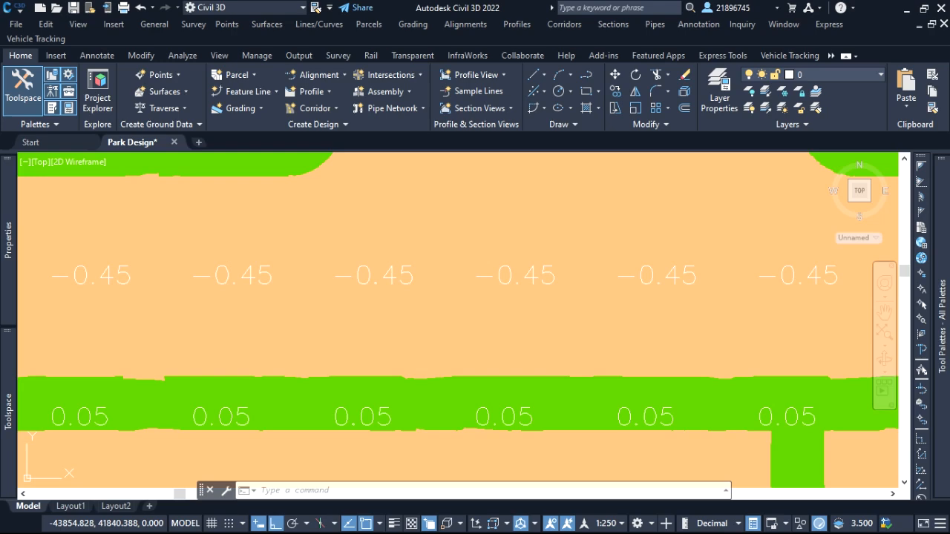
scroll(517, 279, "down", 6)
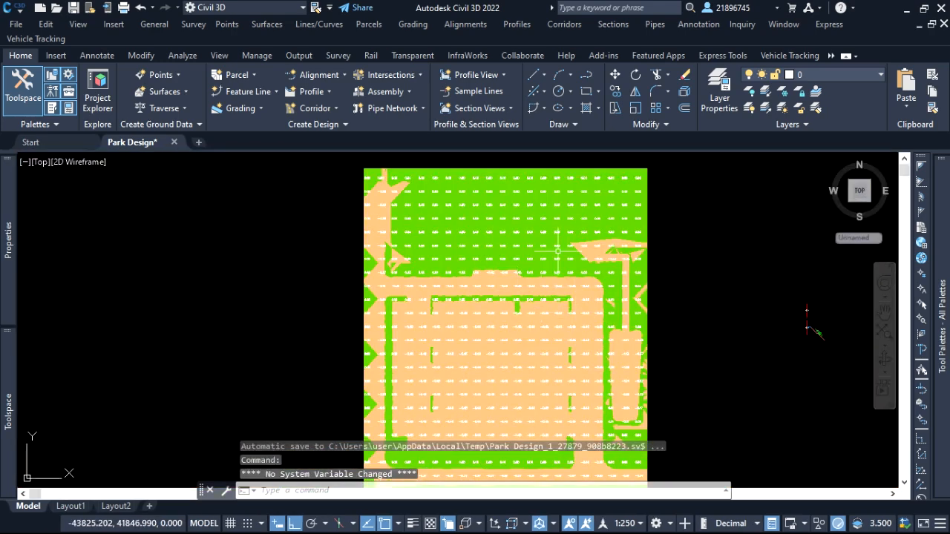
scroll(557, 252, "up", 5)
scroll(339, 255, "down", 2)
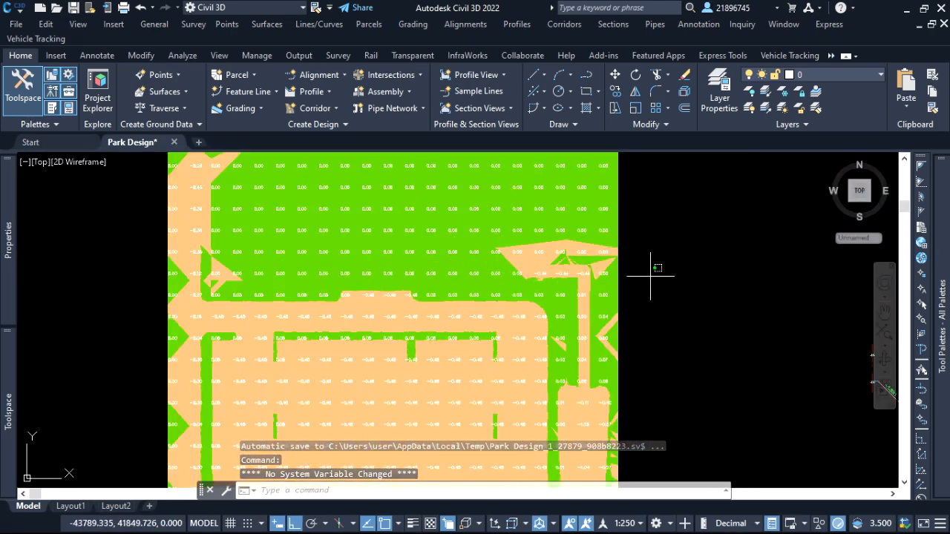
left_click(636, 259)
key("Escape")
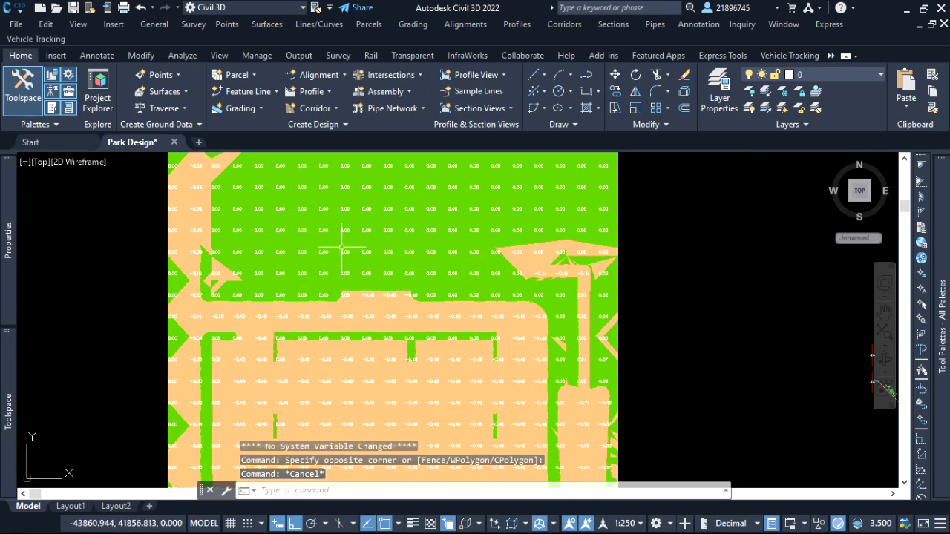
scroll(346, 250, "up", 5)
scroll(403, 259, "down", 7)
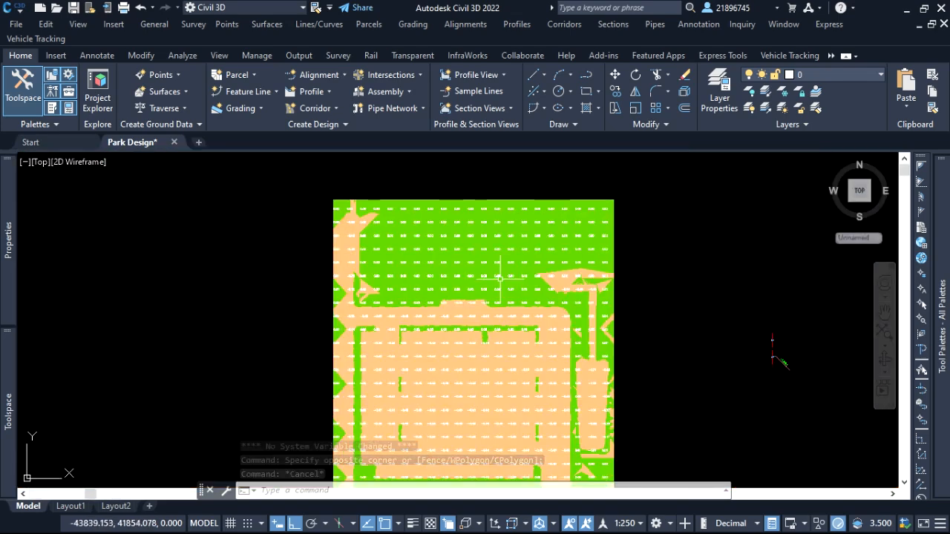
left_click(643, 260)
scroll(638, 319, "up", 4)
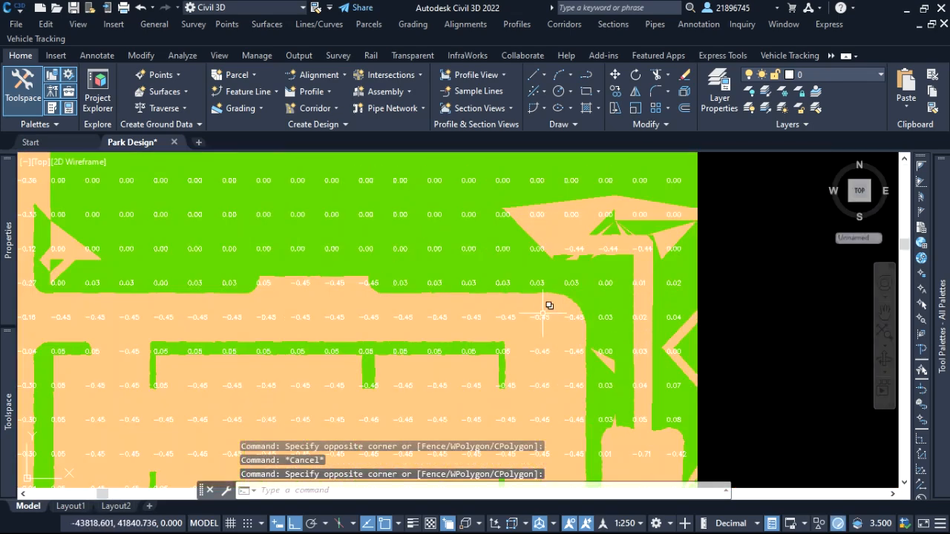
scroll(509, 304, "up", 4)
scroll(650, 261, "down", 7)
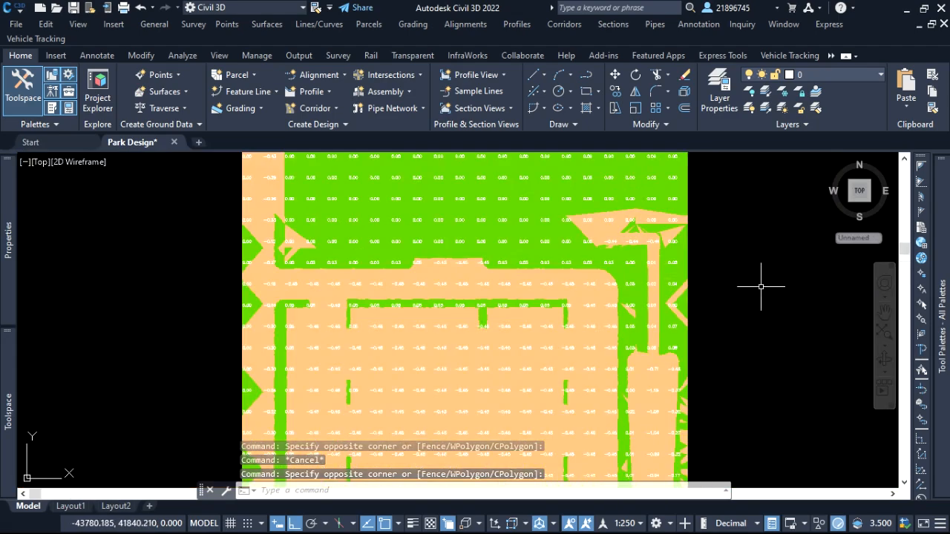
double_click(750, 261)
scroll(557, 244, "down", 5)
scroll(597, 258, "up", 5)
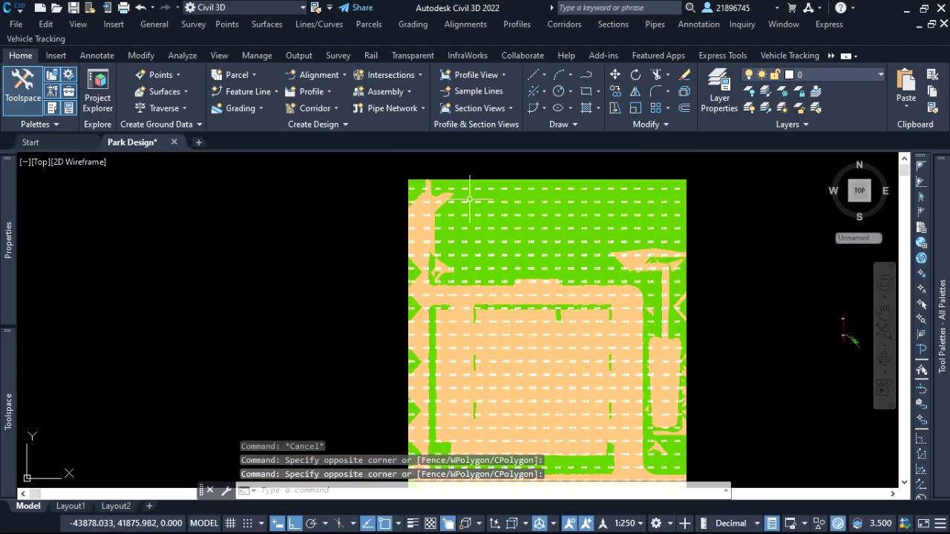
scroll(455, 201, "down", 3)
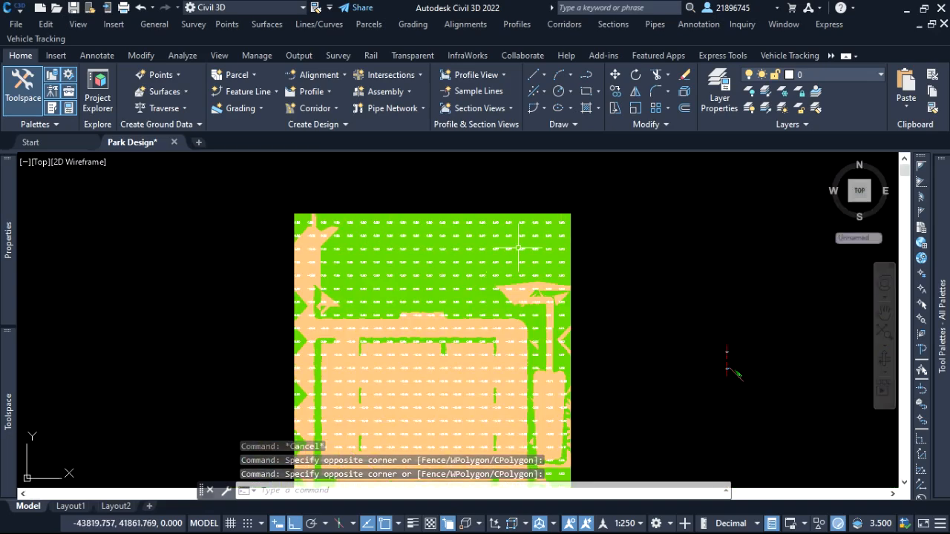
scroll(602, 248, "down", 2)
scroll(527, 438, "up", 6)
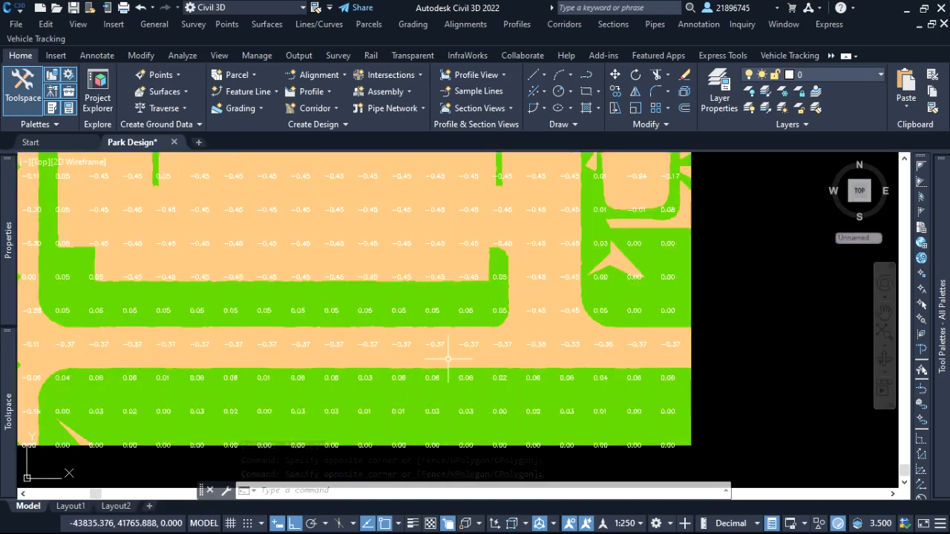
scroll(564, 357, "down", 4)
left_click(683, 312)
Start a new expression for the surface Spot Elevation label styles in the drawing settings.
mouse_move(7, 416)
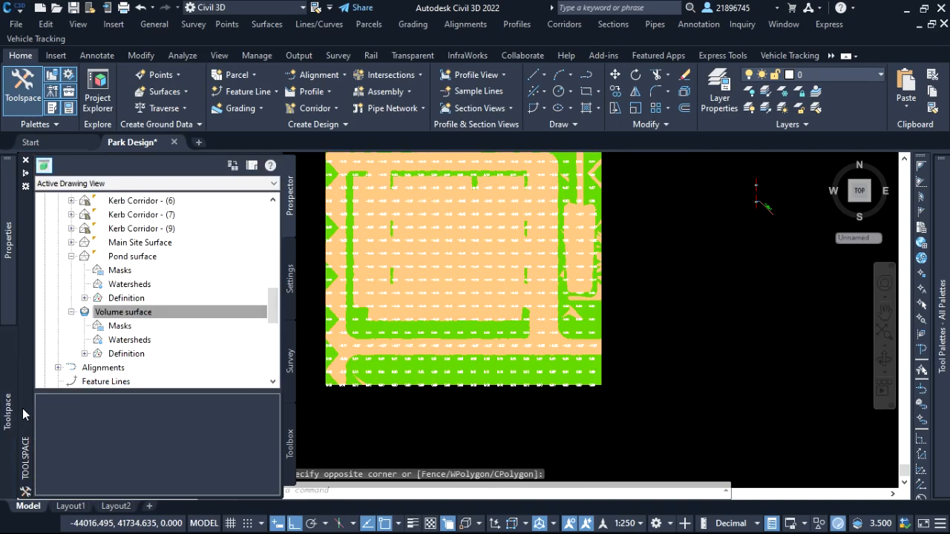
left_click(230, 311)
left_click(289, 278)
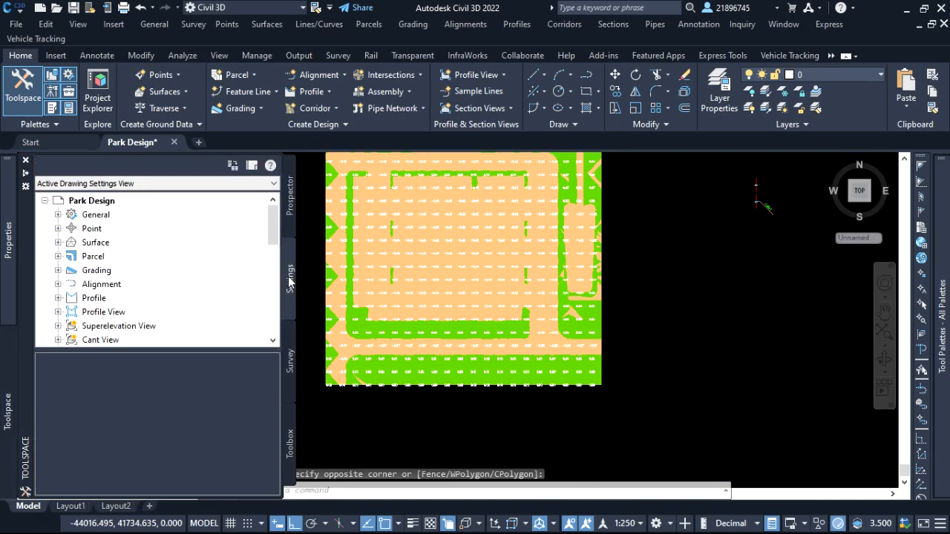
left_click(58, 243)
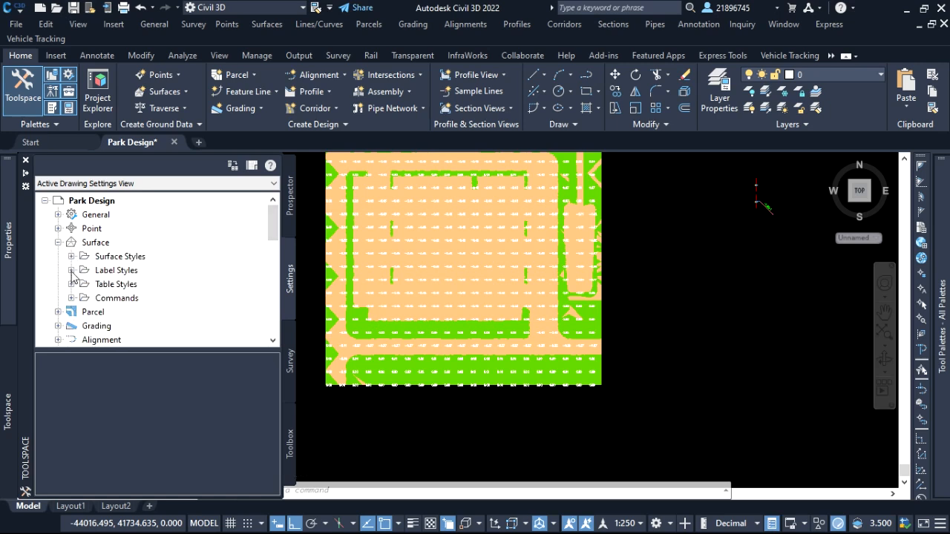
left_click(71, 270)
scroll(138, 270, "down", 2)
scroll(139, 270, "up", 1)
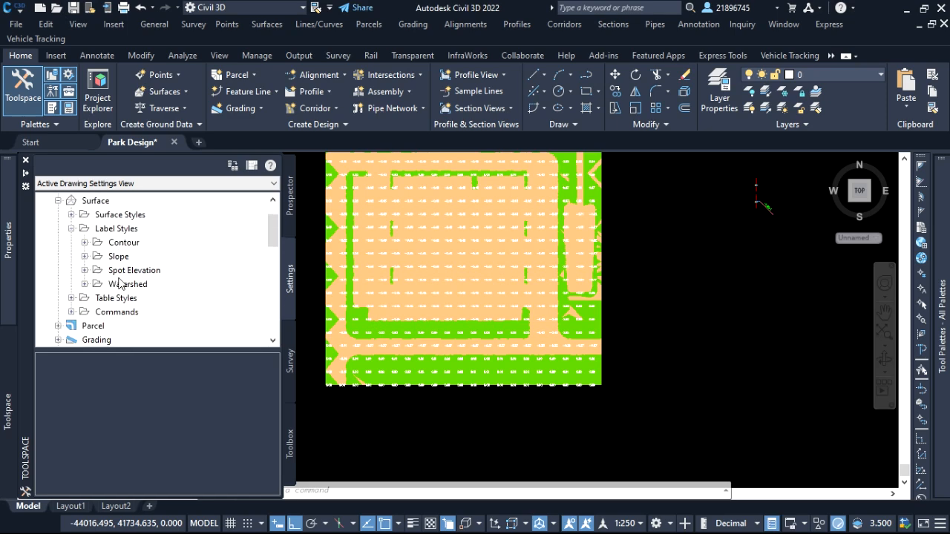
left_click(85, 270)
scroll(186, 279, "down", 1)
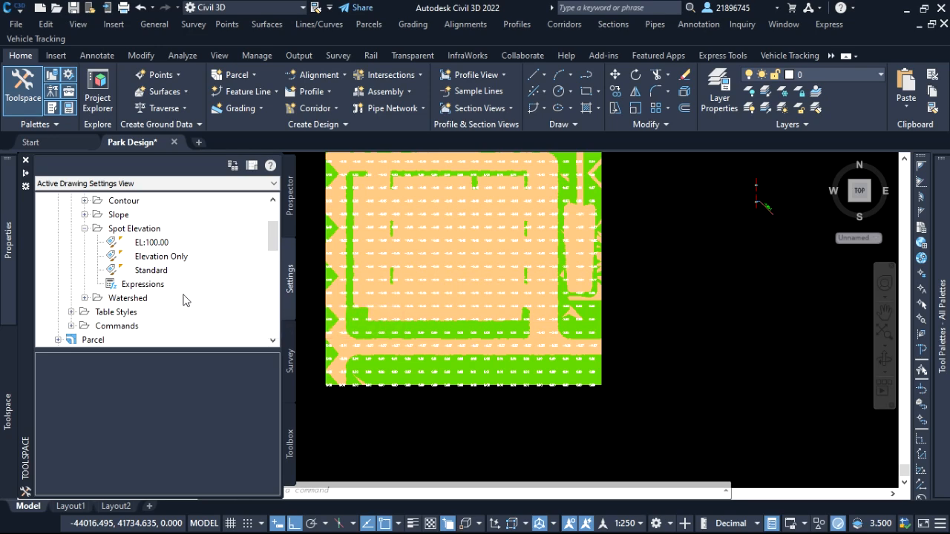
left_click(147, 286)
right_click(148, 287)
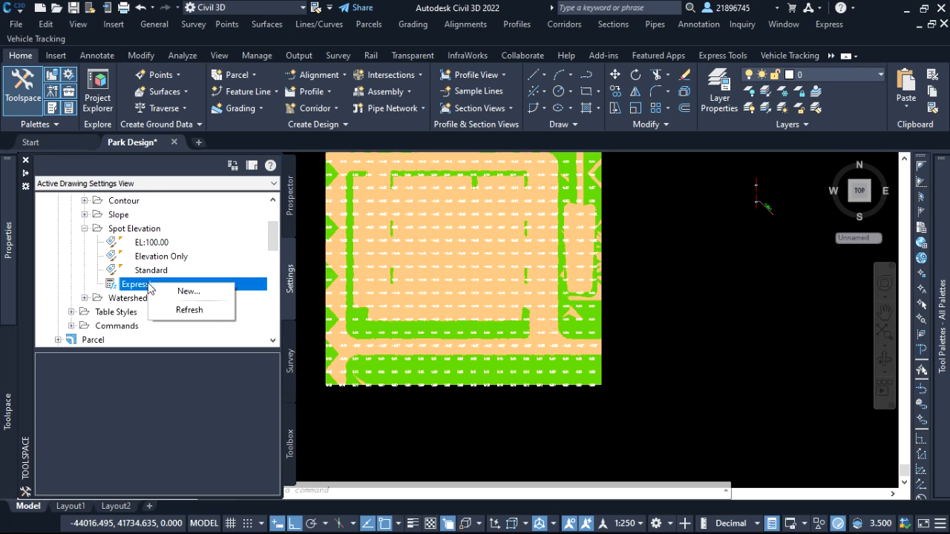
left_click(190, 292)
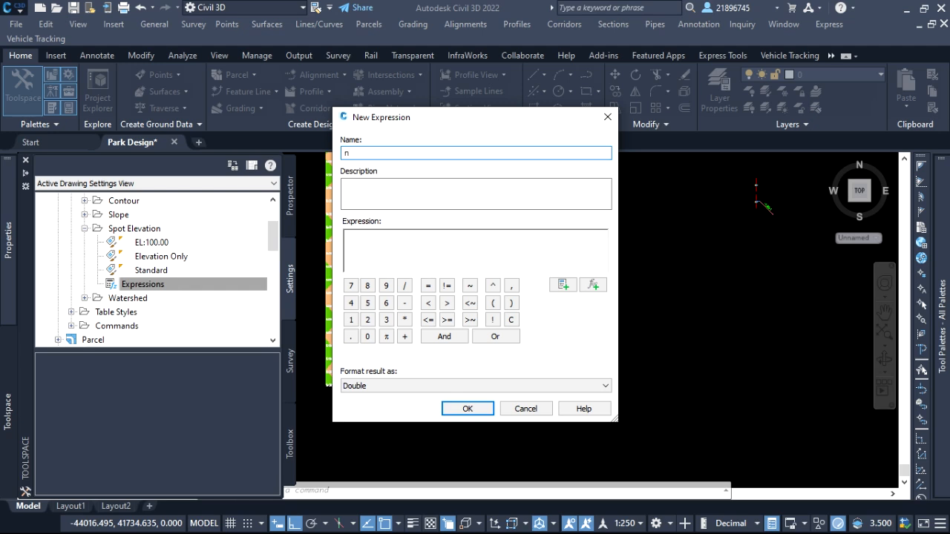
Name the new expression "No Zero elevations".
type("No Zeroe")
key("BackSpace")
type("elevations")
Describe the expression as "To eliminate zero elevation differences".
left_click(379, 195)
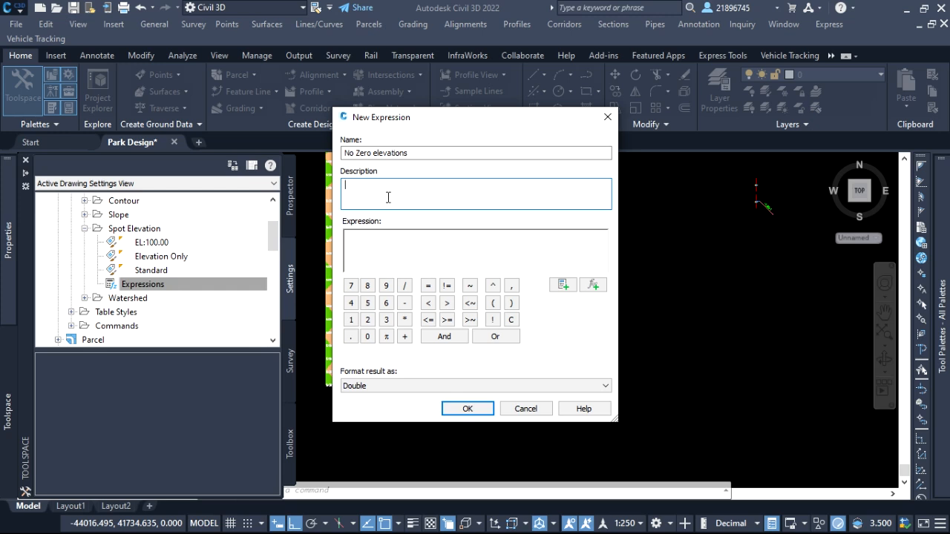
type("To ell")
type("minate ")
type("zero ")
type("ele")
type("levation ")
type("diff")
type("erence")
type("s")
Begin the expression formula with the IF function and the Surface Elevation property as its first term.
left_click(593, 286)
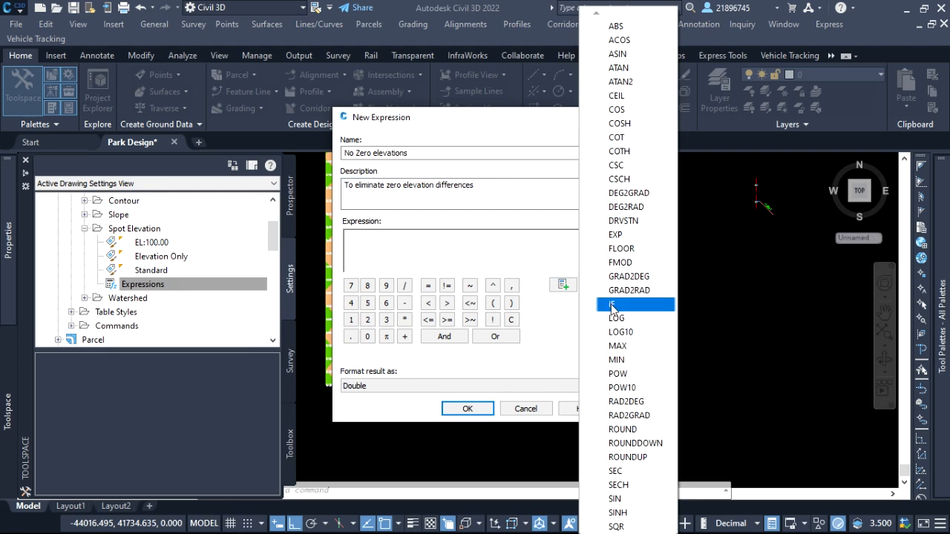
left_click(611, 305)
left_click(566, 286)
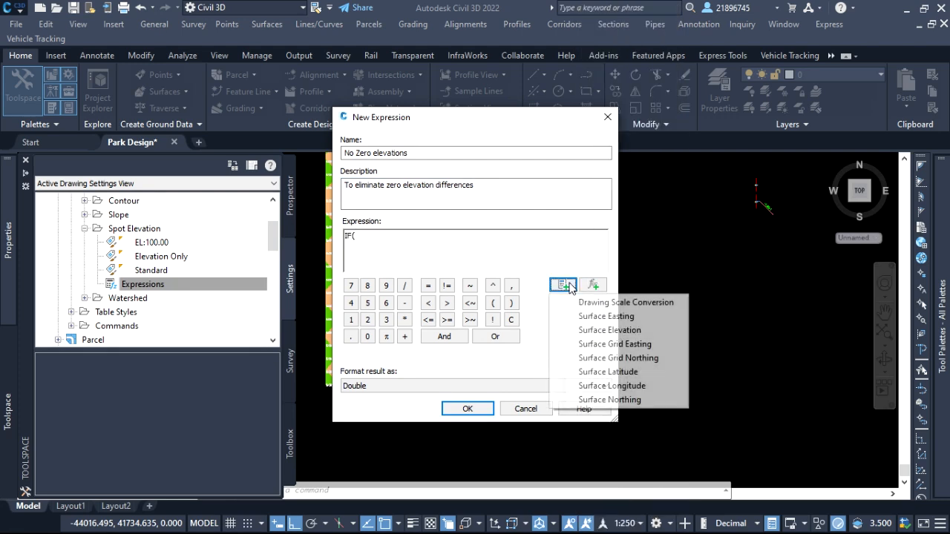
left_click(623, 331)
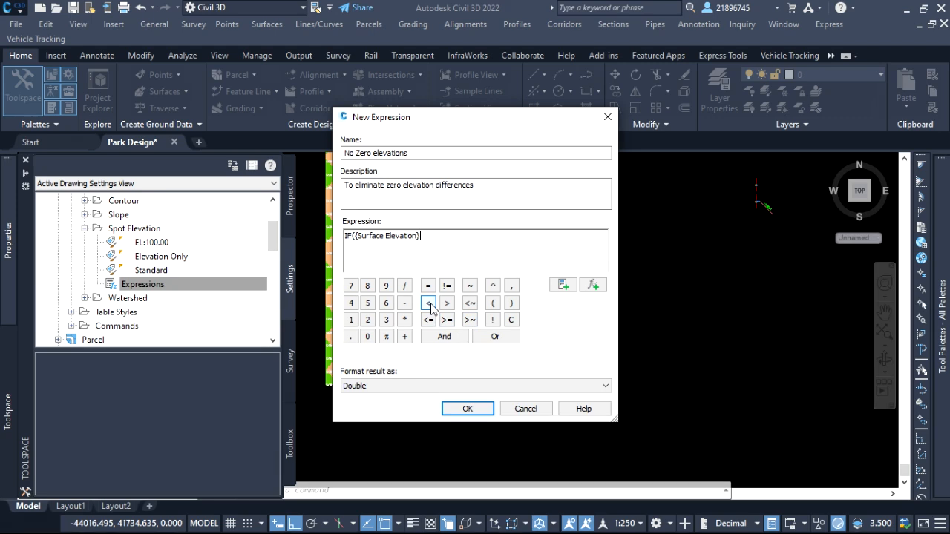
Extend the expression's condition to Surface Elevation >0.1, followed by OR and a second Surface Elevation property.
left_click(428, 303)
type("0.1")
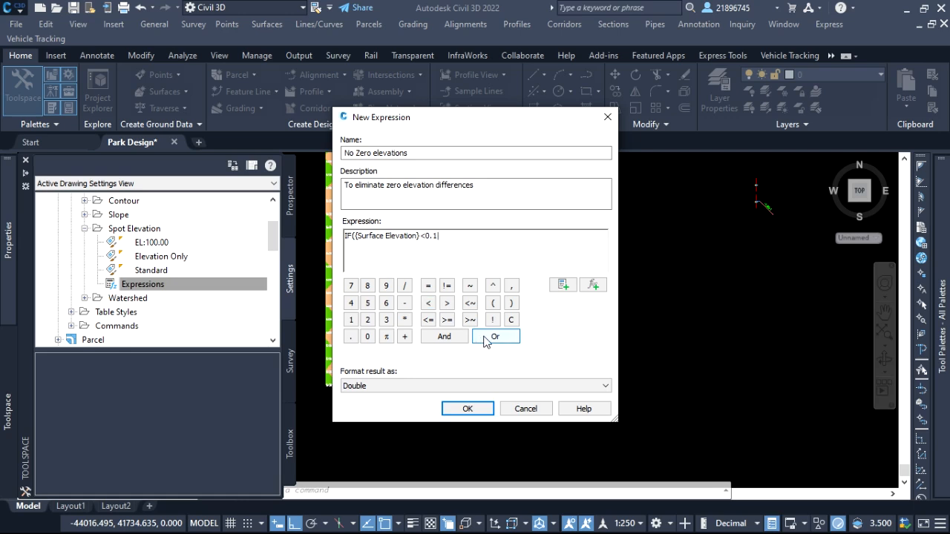
left_click(568, 287)
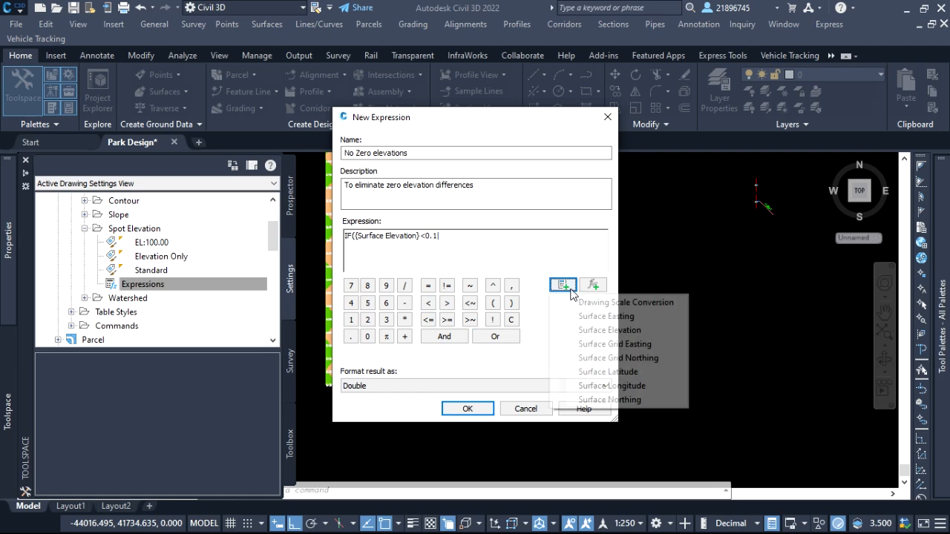
left_click(619, 330)
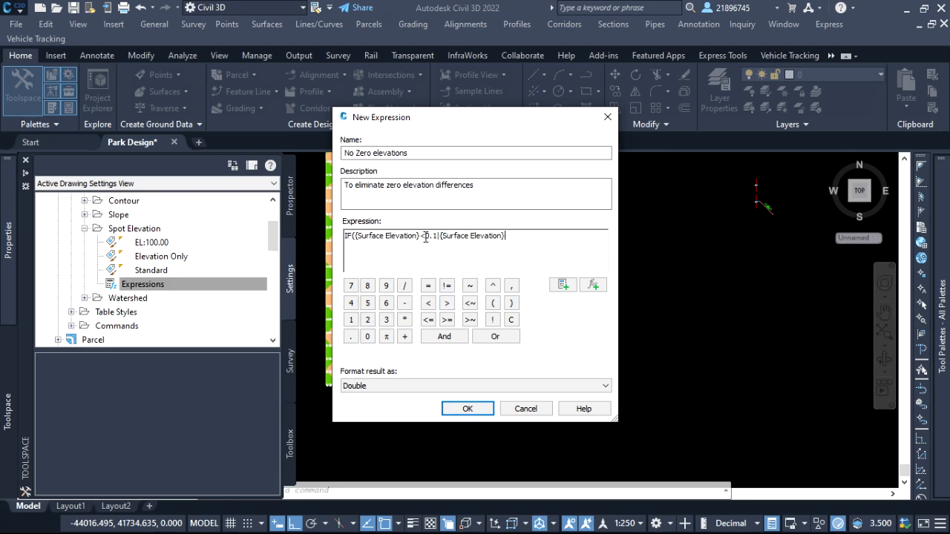
left_click_drag(425, 237, 422, 237)
left_click(447, 303)
Complete the formula with <-0.1 for the second Surface Elevation, results 0.004 and 0, a closing bracket, and save the expression.
left_click(428, 303)
type("-0.1")
left_click(511, 286)
type("0.004,0")
left_click(512, 303)
left_click(466, 408)
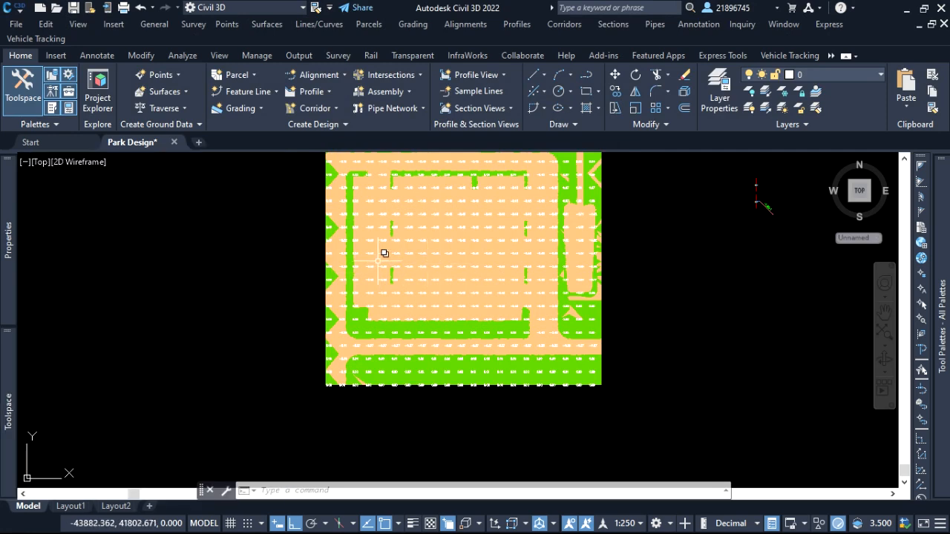
scroll(587, 235, "up", 2)
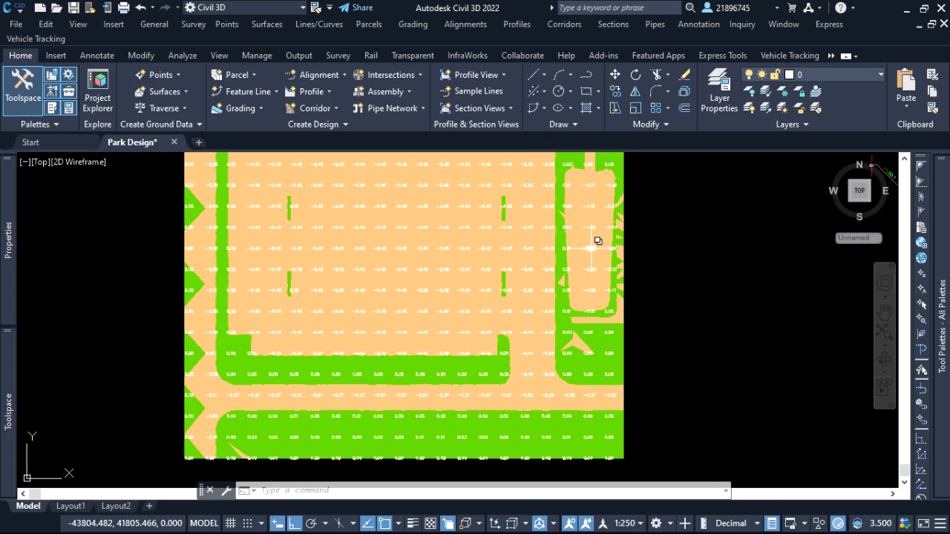
left_click(592, 250)
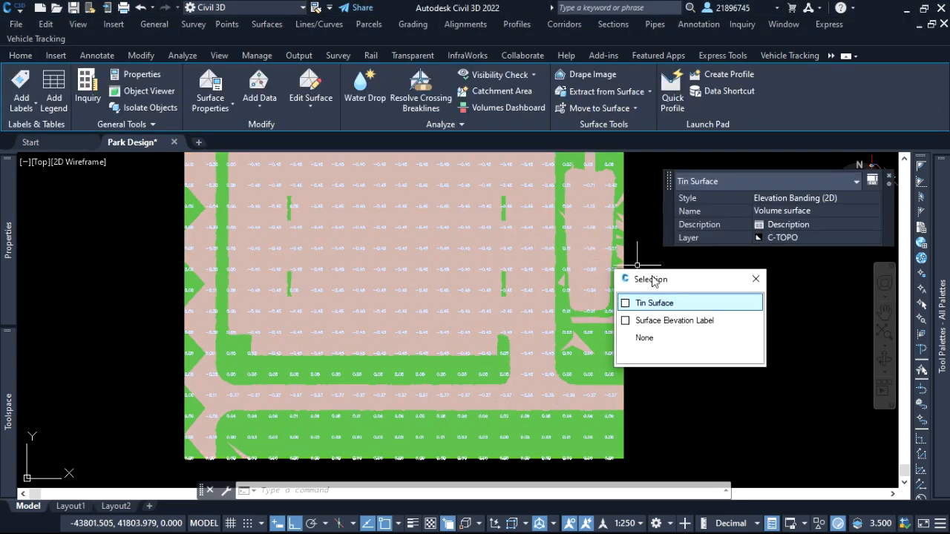
left_click(694, 328)
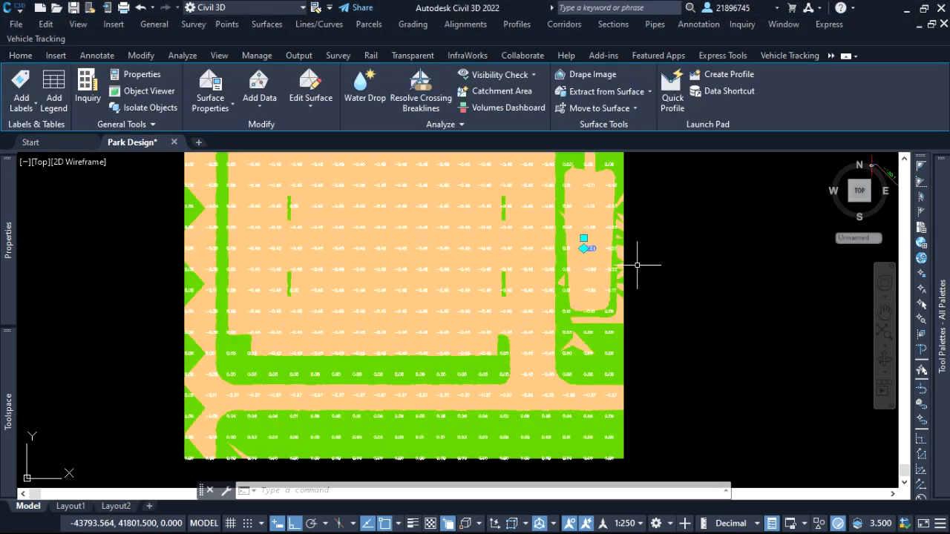
right_click(693, 315)
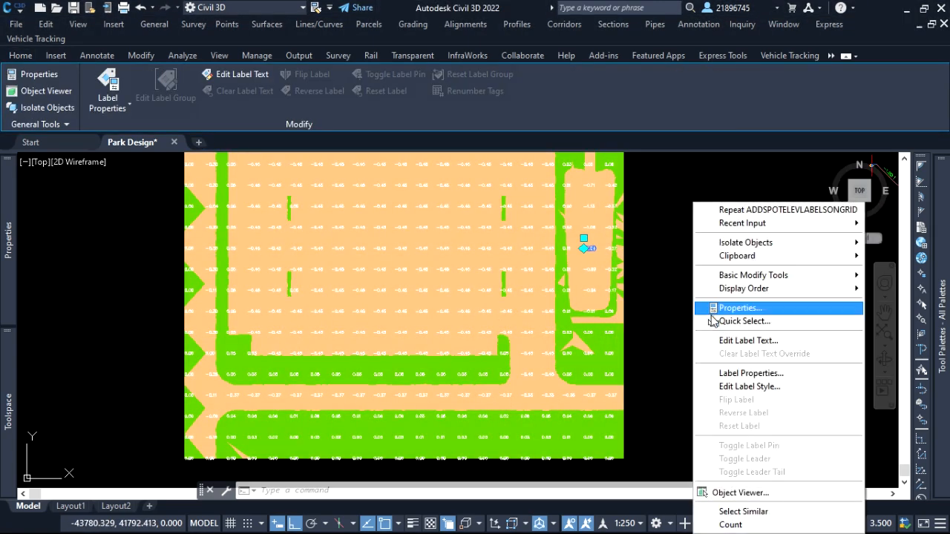
left_click(742, 387)
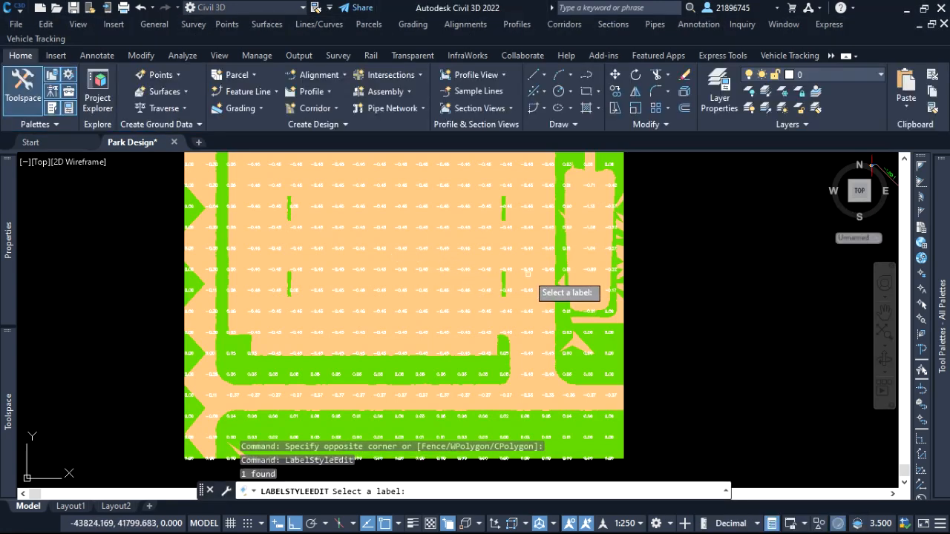
key("Escape")
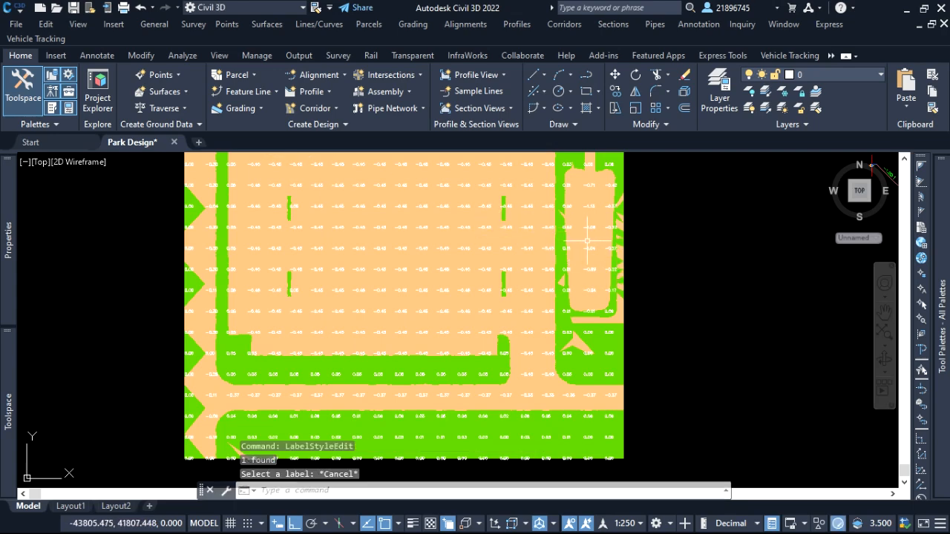
Start adding surface labels with the Spot Elevation label type and the Elevation Only label style.
left_click(700, 25)
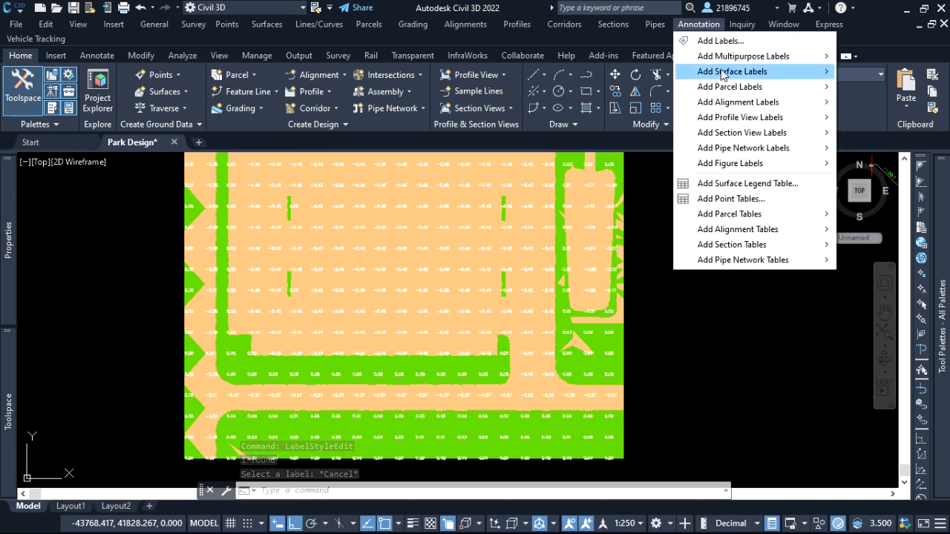
mouse_move(757, 71)
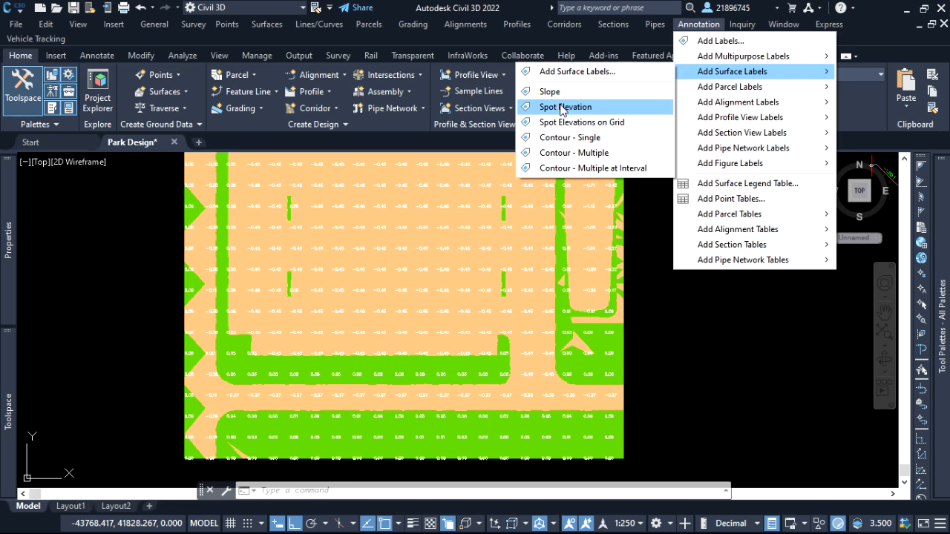
left_click(577, 71)
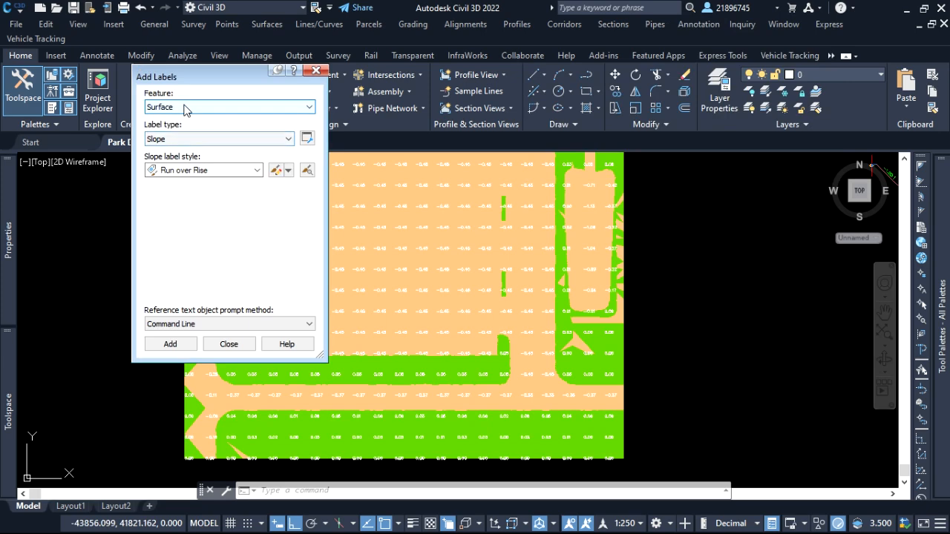
left_click(176, 140)
left_click(186, 159)
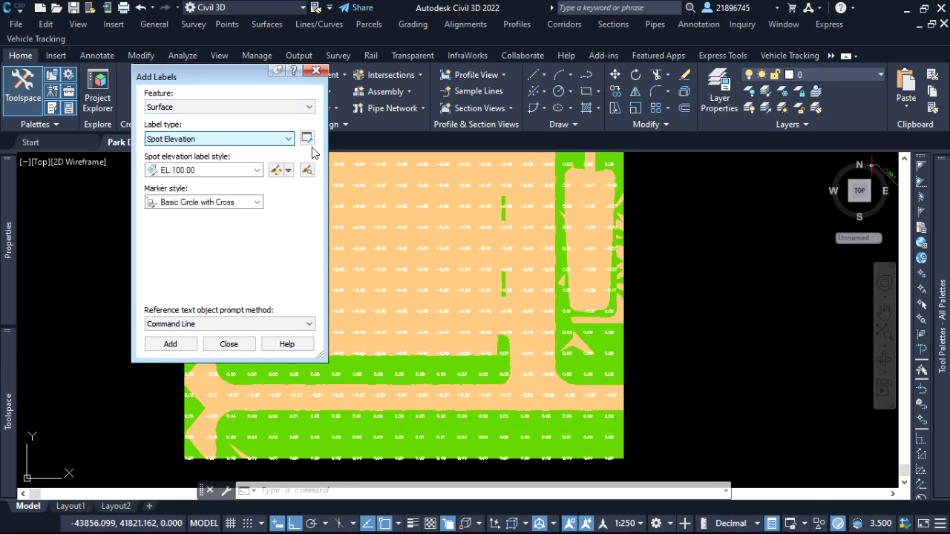
left_click(306, 140)
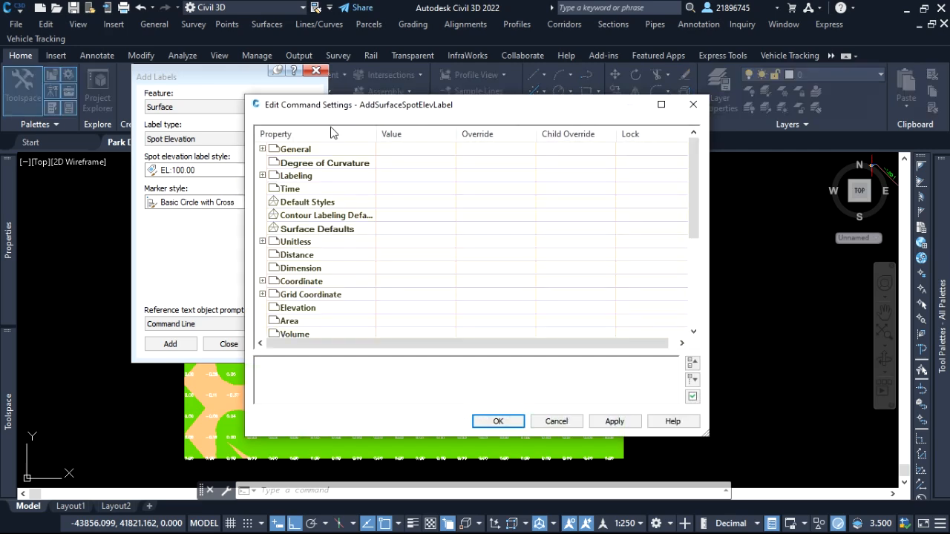
left_click(692, 105)
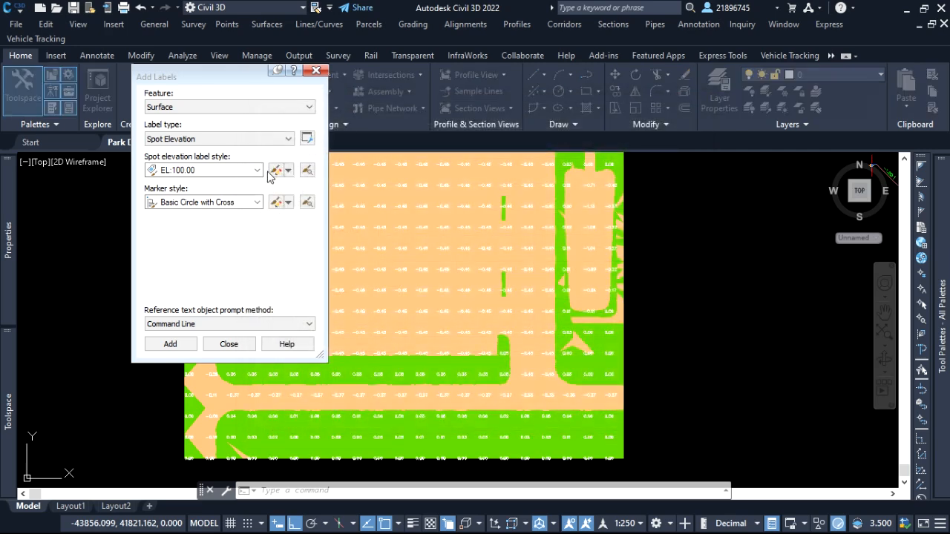
left_click(257, 170)
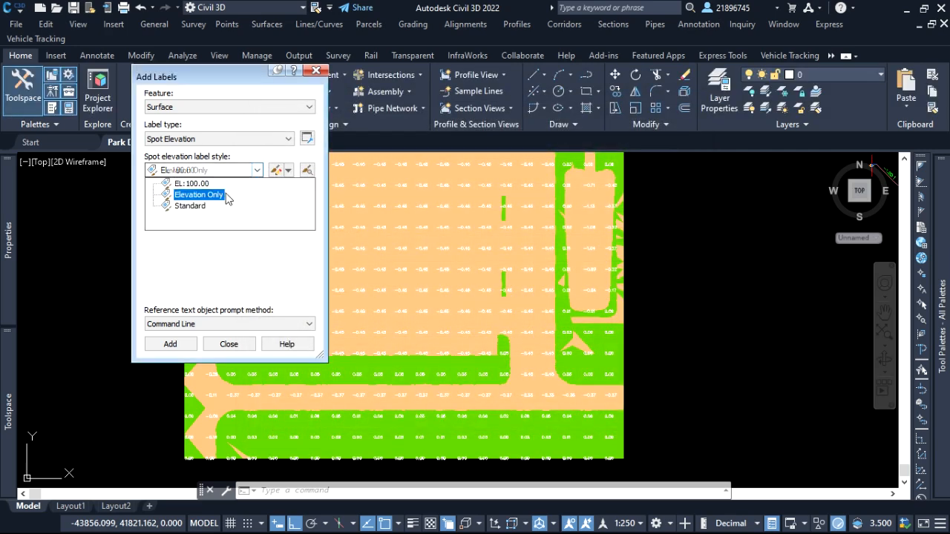
left_click(214, 195)
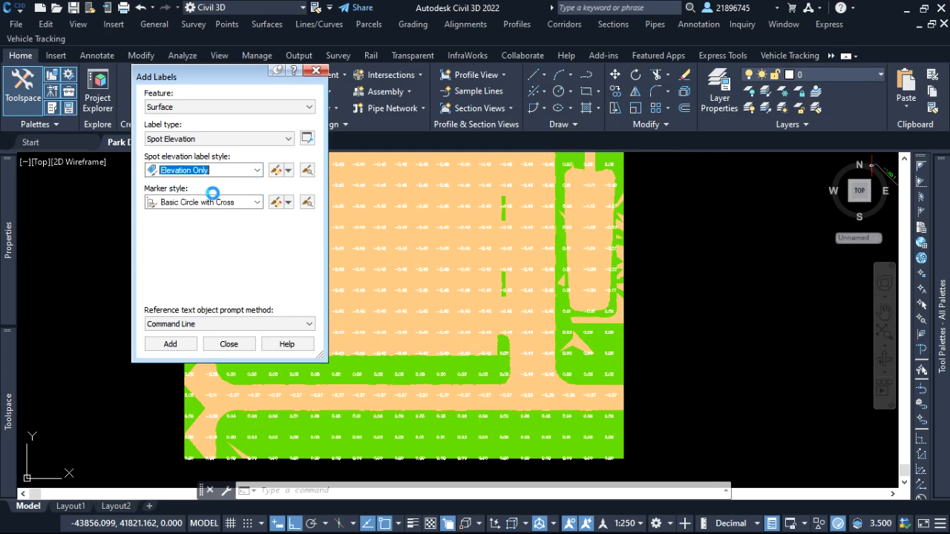
Edit the Elevation Only label style so its text height uses the No Zero elevations expression.
left_click(277, 172)
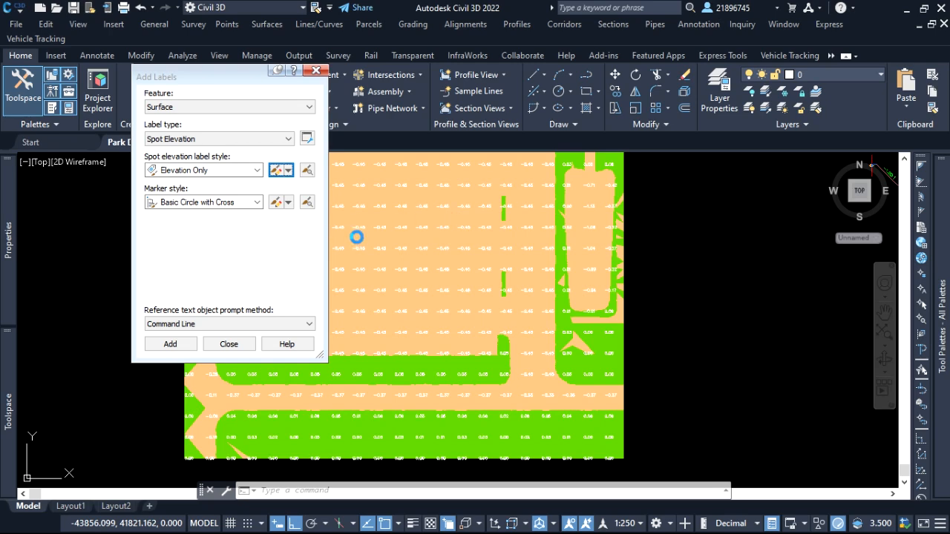
left_click(460, 215)
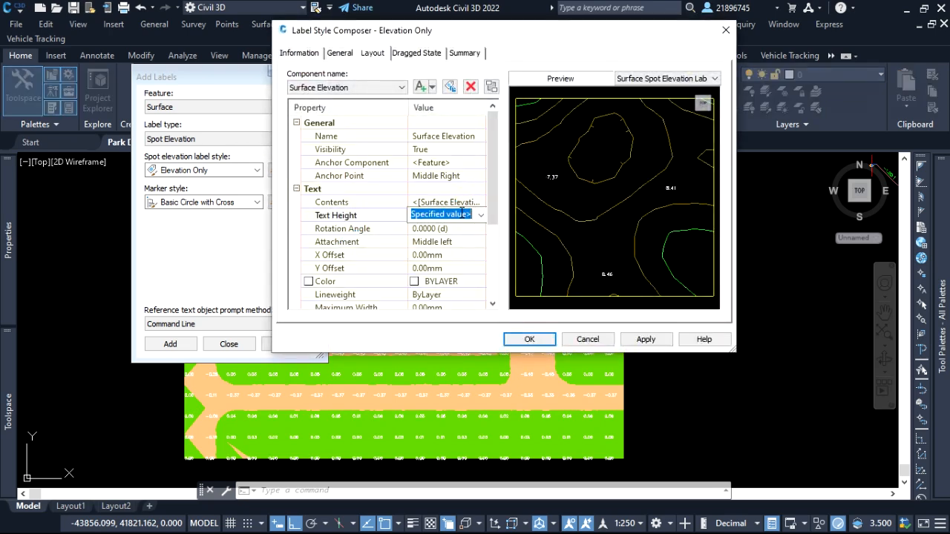
left_click(479, 216)
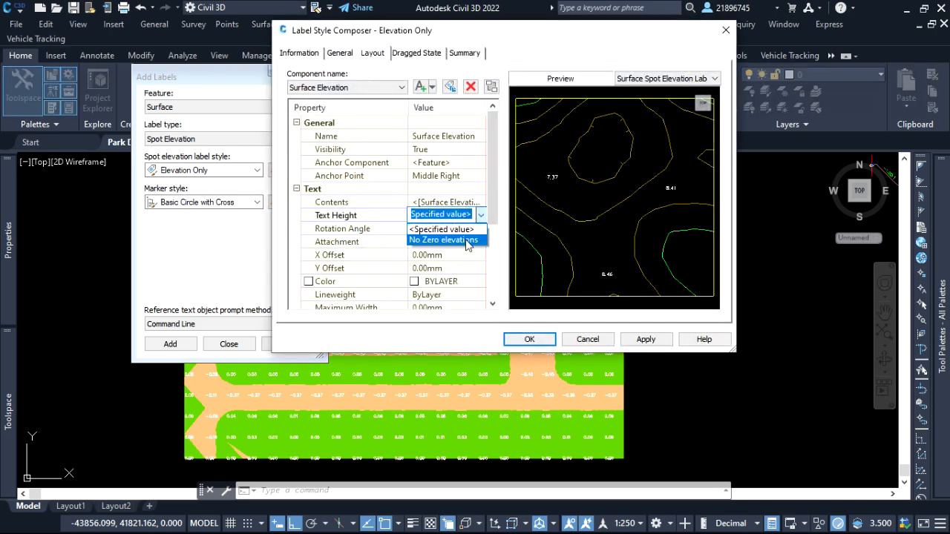
left_click(467, 240)
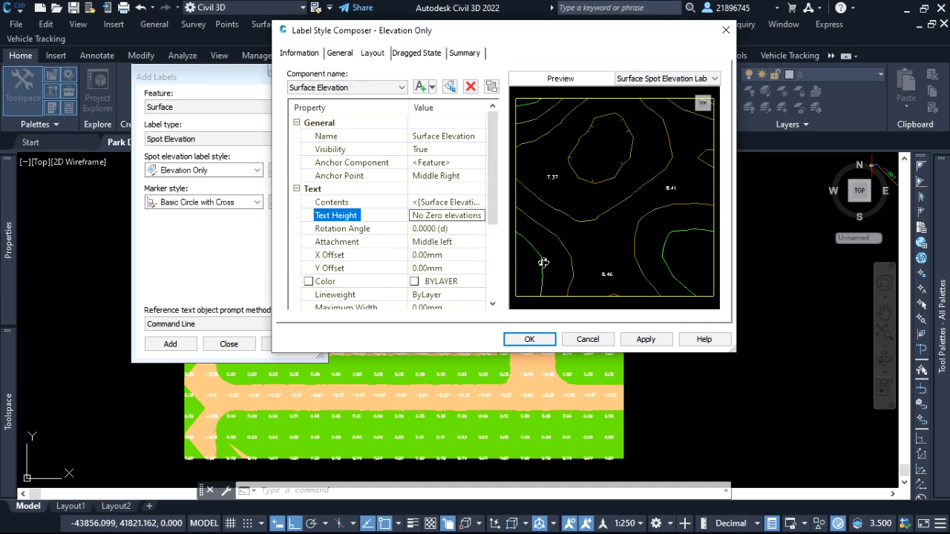
Replace the label's text contents with the Surface Elevation property at 0.01 precision, apply the style, and finish without adding labels.
left_click(483, 206)
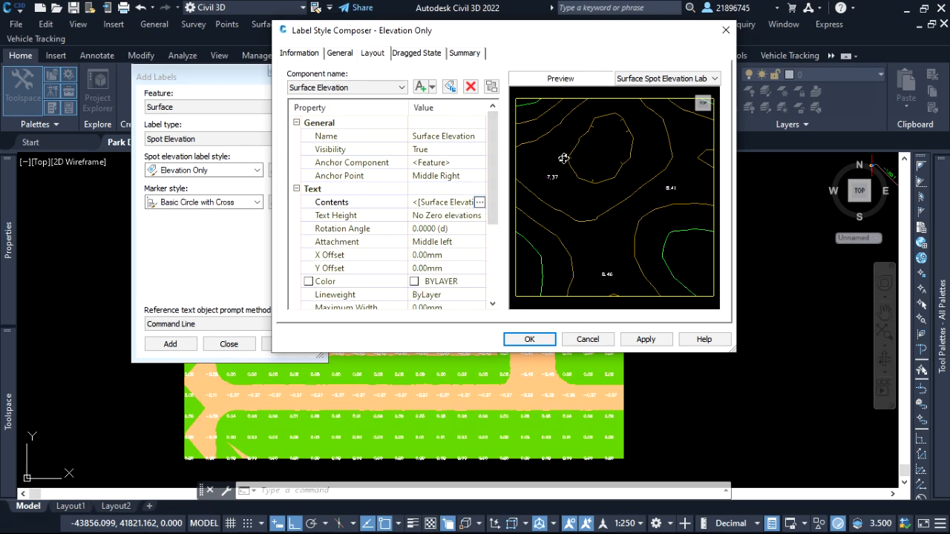
left_click(481, 204)
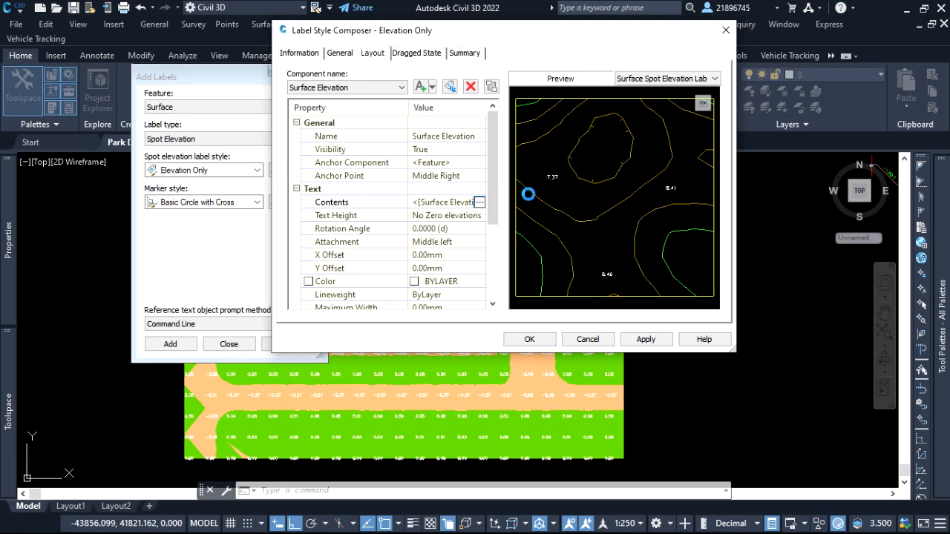
left_click(482, 107)
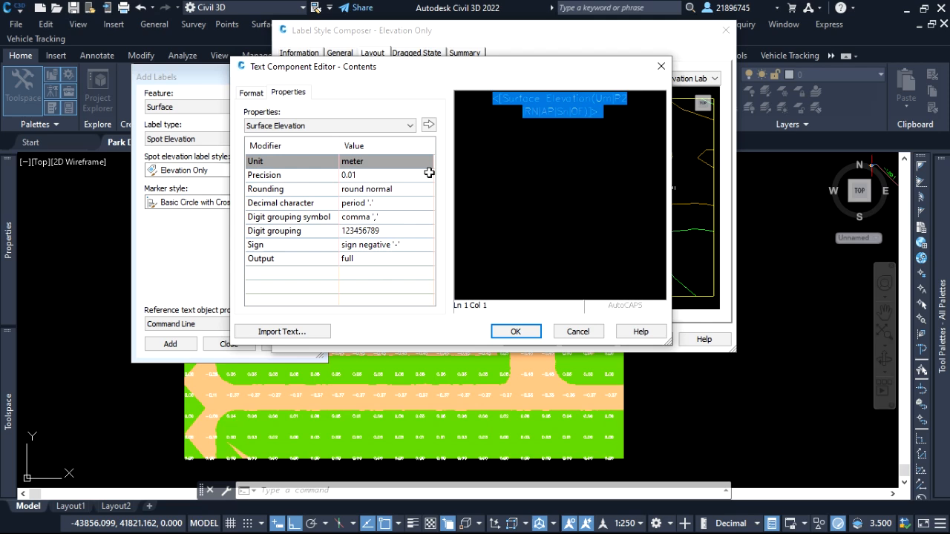
left_click(428, 126)
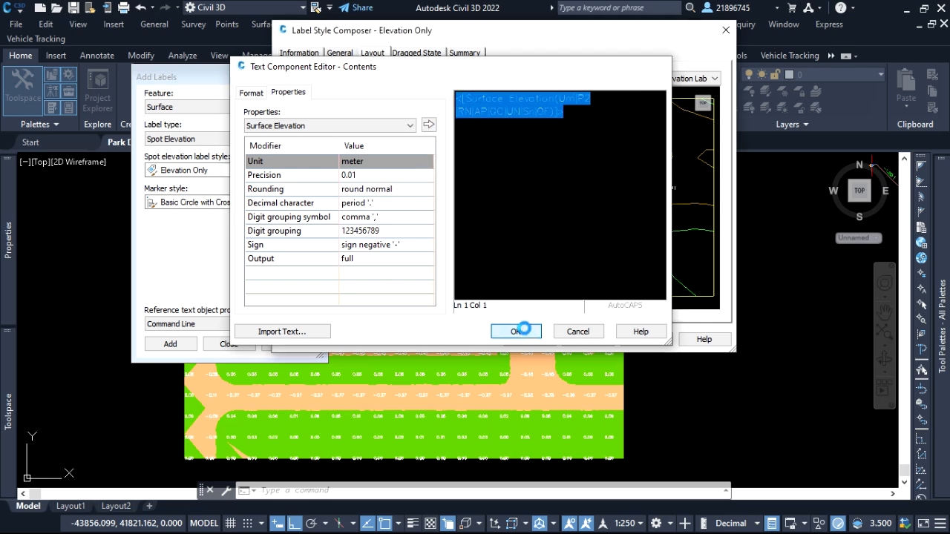
left_click(515, 331)
left_click(645, 338)
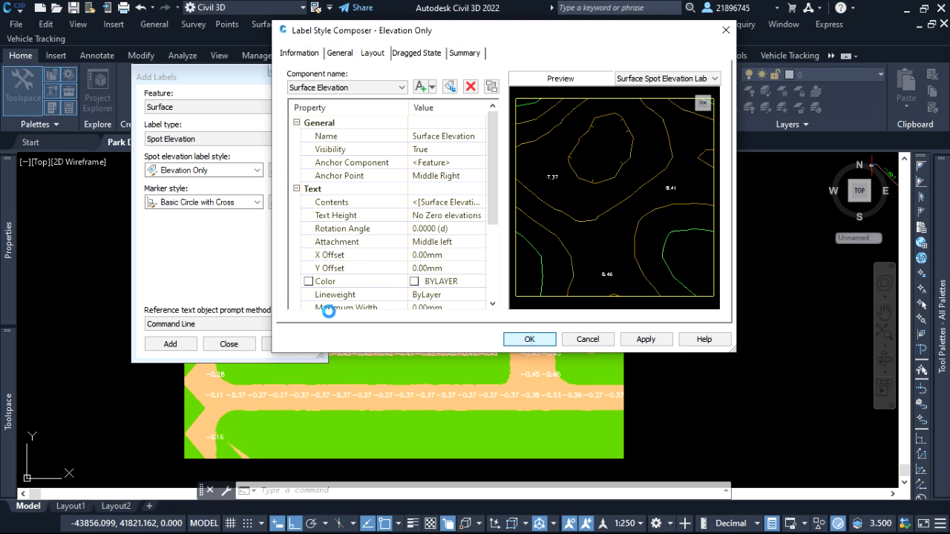
left_click(508, 333)
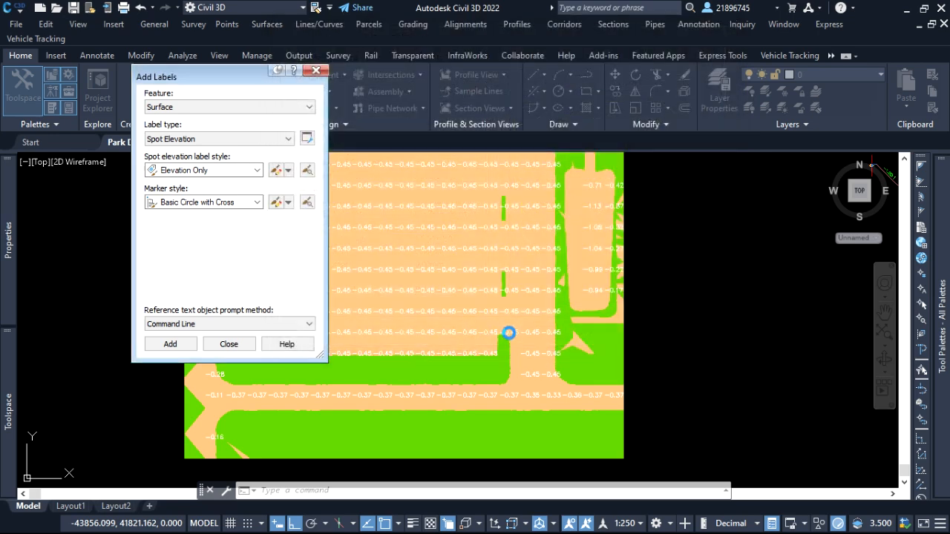
left_click(217, 347)
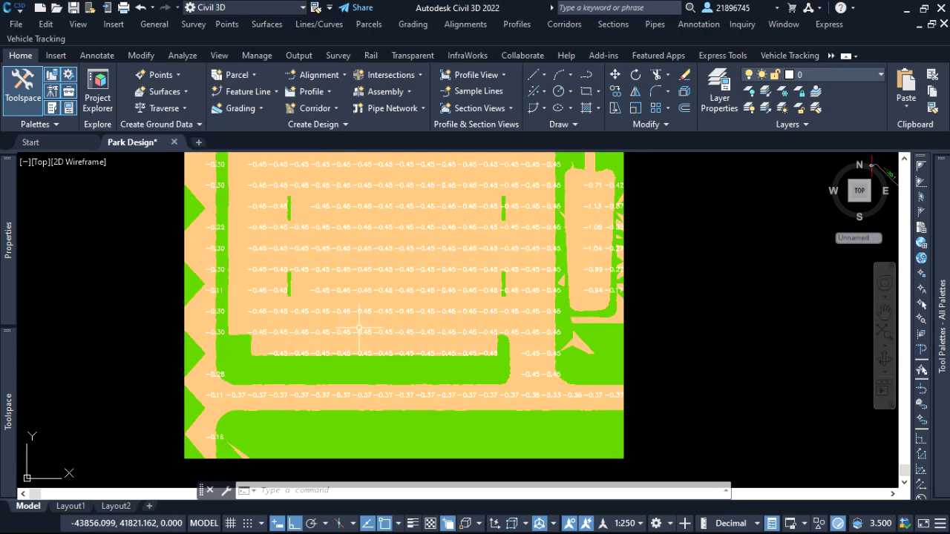
Examine the spot elevation labels across the cut and fill areas of the banded volume surface.
scroll(505, 369, "down", 4)
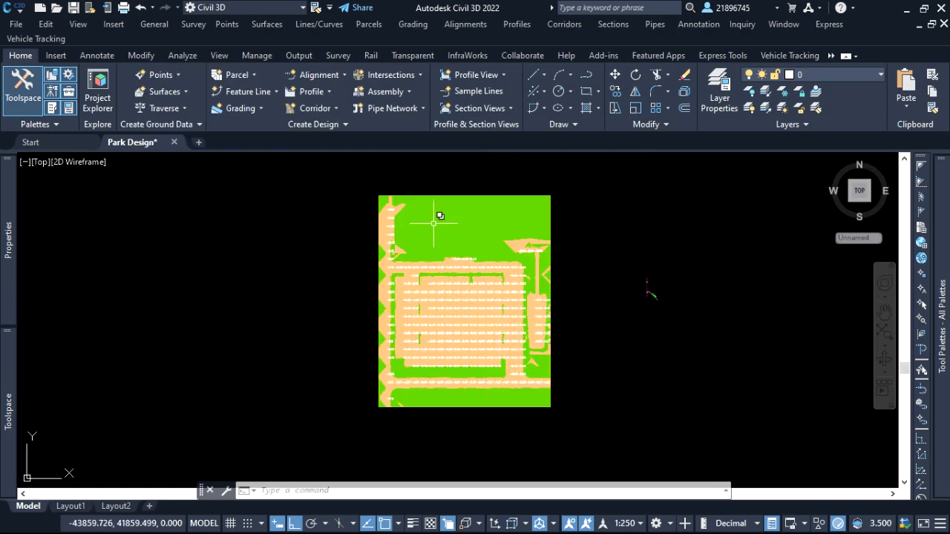
scroll(434, 223, "up", 4)
scroll(346, 230, "up", 2)
left_click(326, 272)
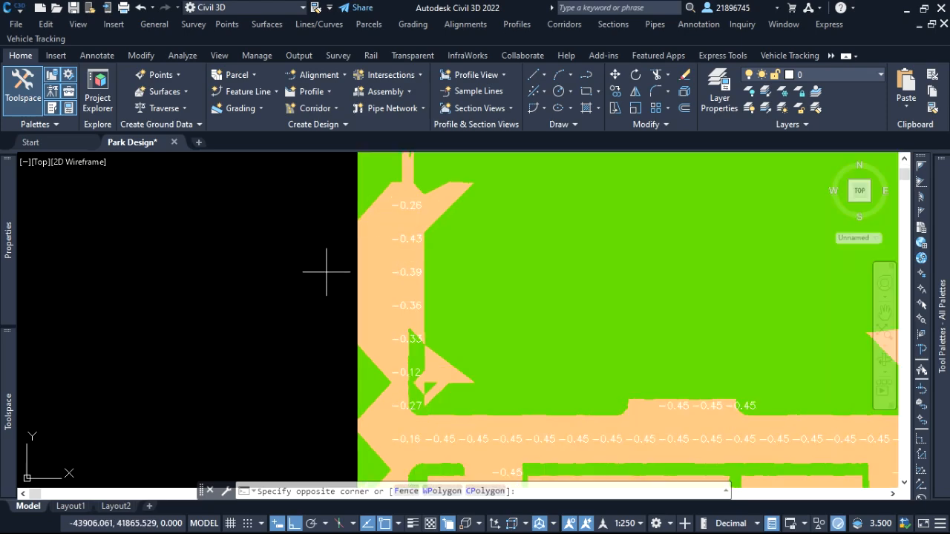
left_click(227, 240)
scroll(260, 249, "down", 2)
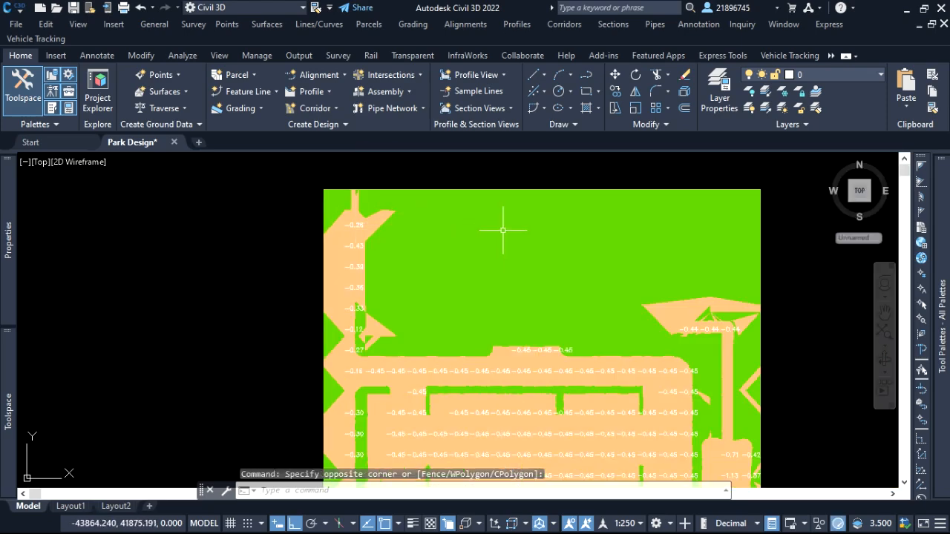
scroll(582, 355, "up", 4)
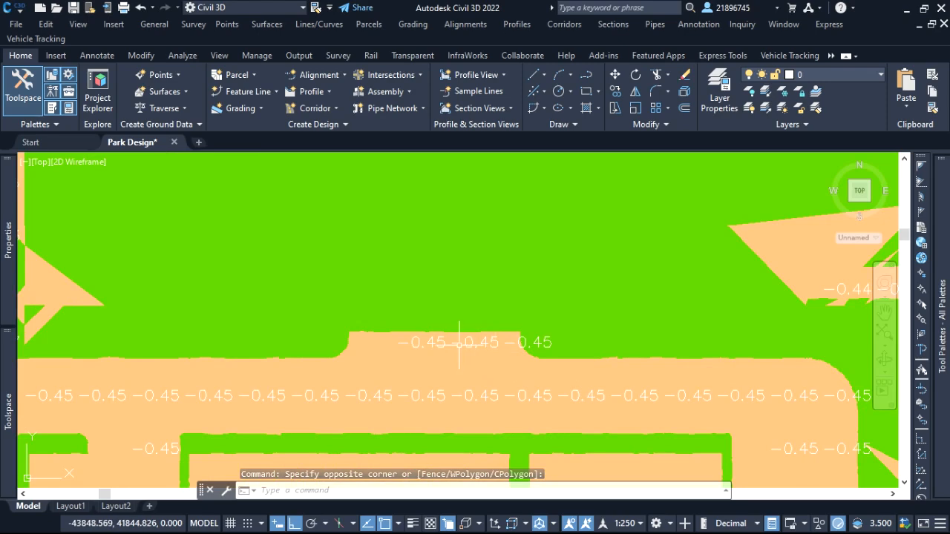
scroll(475, 267, "down", 6)
scroll(449, 300, "up", 4)
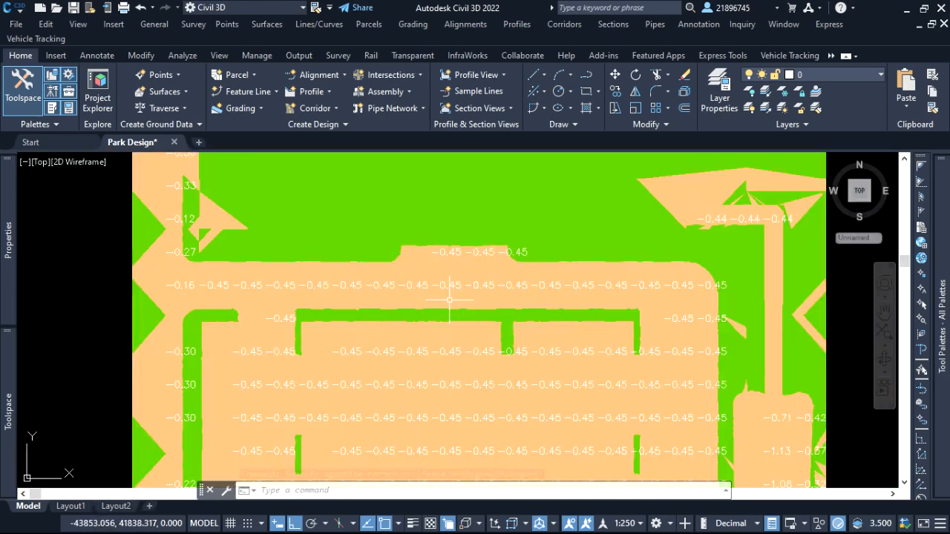
Examine the spot elevation labels around the parking area and the eastern edge for unlabelled fill zones.
scroll(449, 300, "up", 1)
scroll(462, 270, "down", 3)
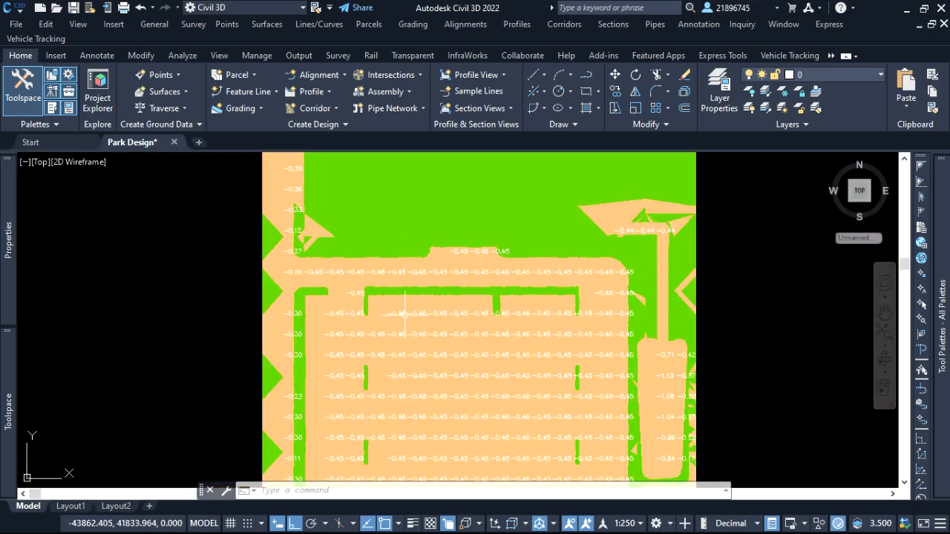
scroll(311, 309, "up", 5)
scroll(328, 288, "down", 3)
scroll(400, 257, "down", 4)
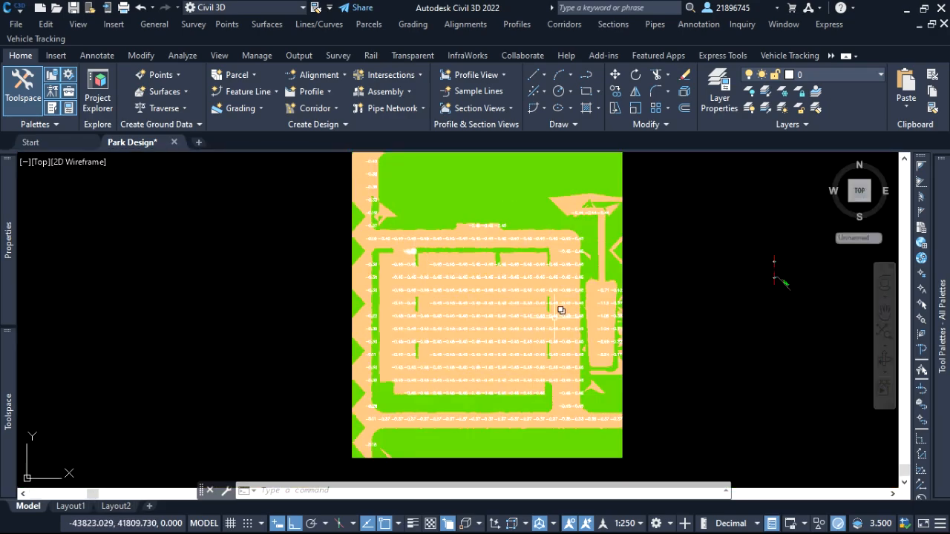
left_click(684, 347)
left_click(643, 331)
scroll(615, 295, "up", 2)
scroll(613, 292, "up", 3)
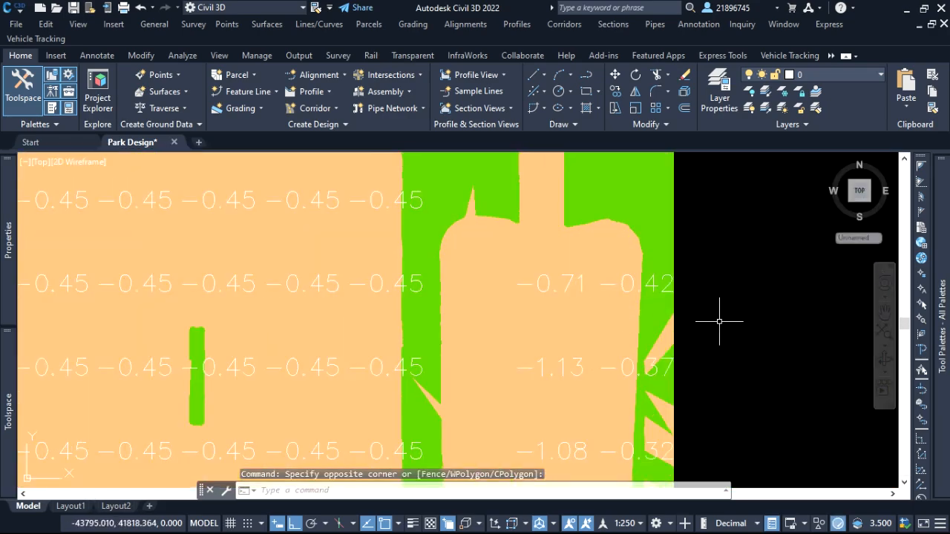
left_click(753, 329)
left_click(732, 301)
scroll(674, 305, "down", 5)
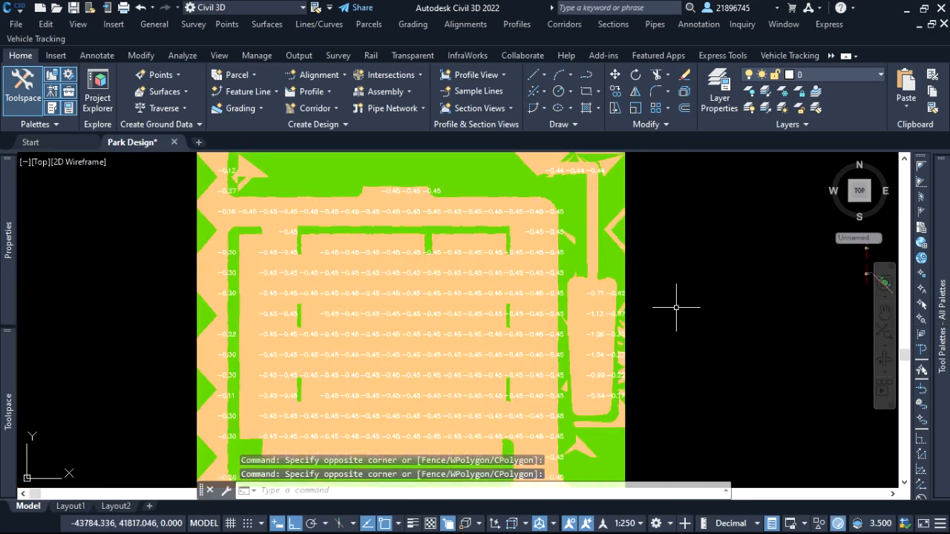
scroll(308, 204, "up", 2)
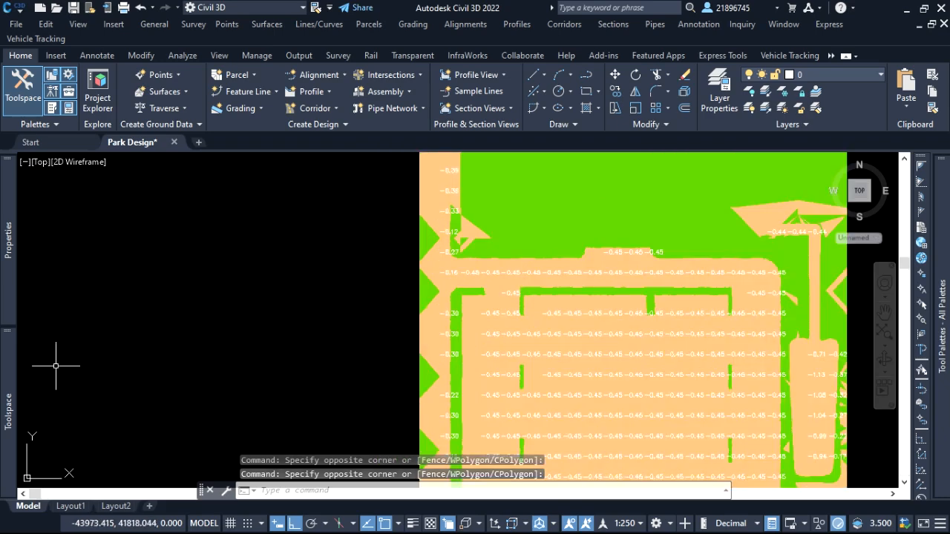
Edit the Spot Elevation expression to read IF({Surface Elevation}>0.05|{Surface Elevation}<-0.05,0.004,0).
mouse_move(8, 412)
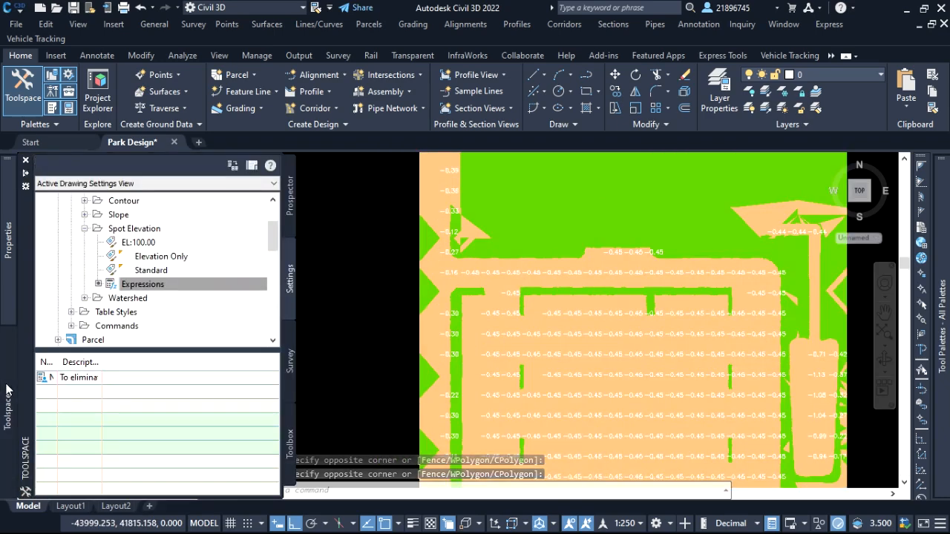
right_click(152, 285)
left_click(137, 288)
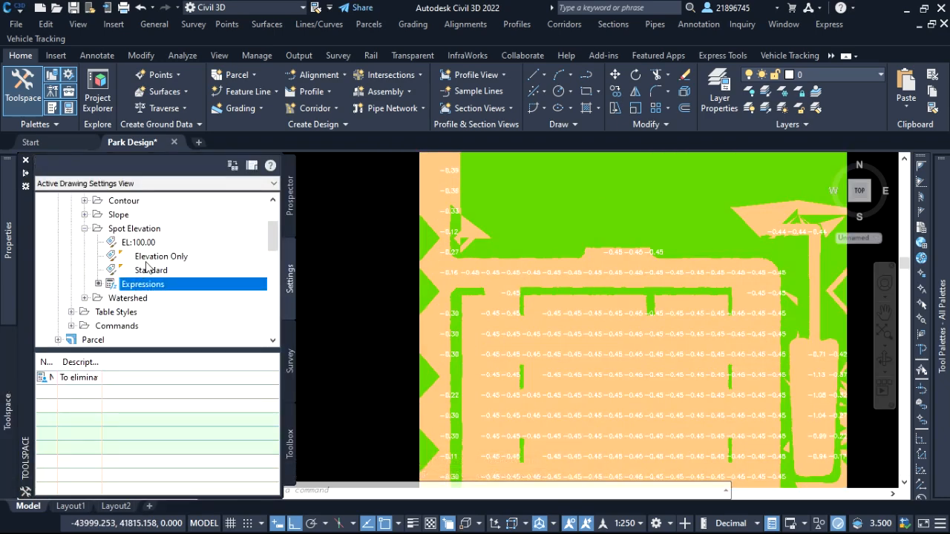
left_click(168, 257)
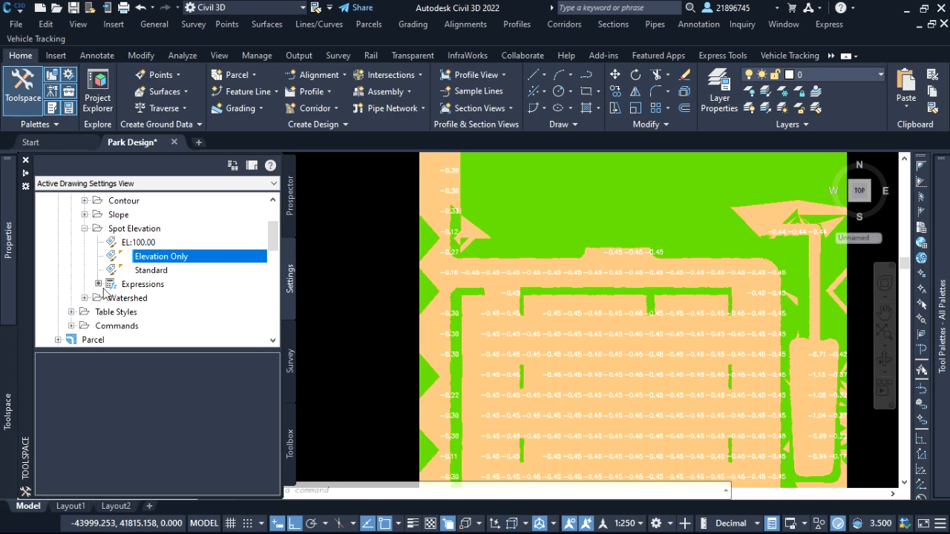
left_click(143, 286)
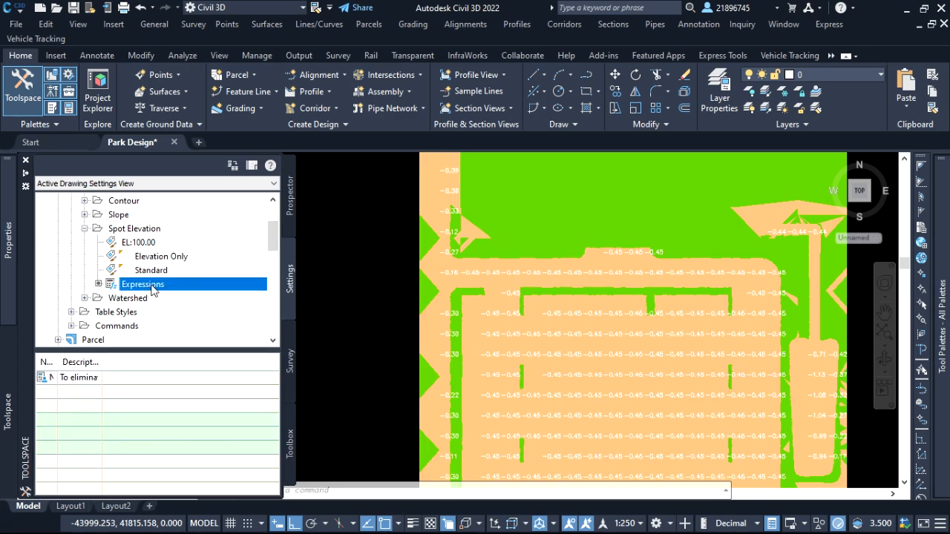
left_click(89, 377)
right_click(90, 377)
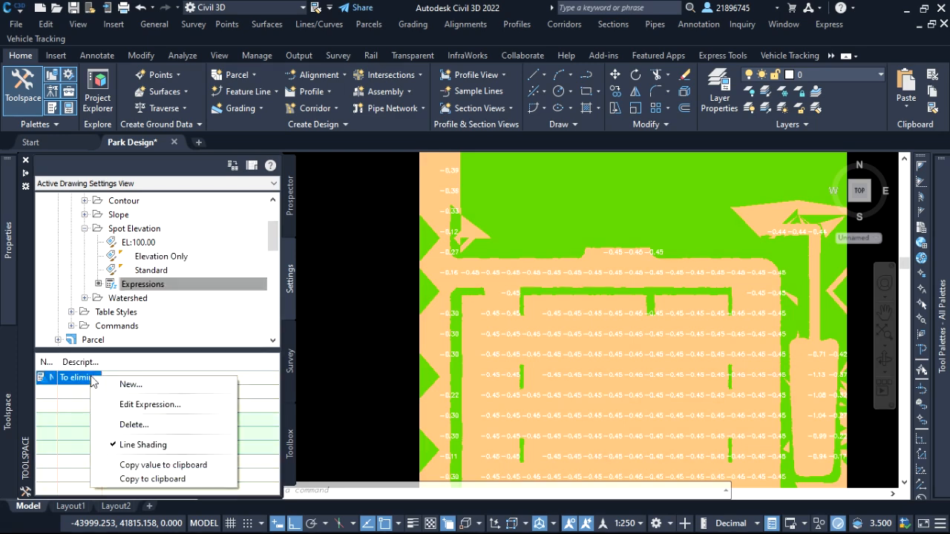
left_click(130, 405)
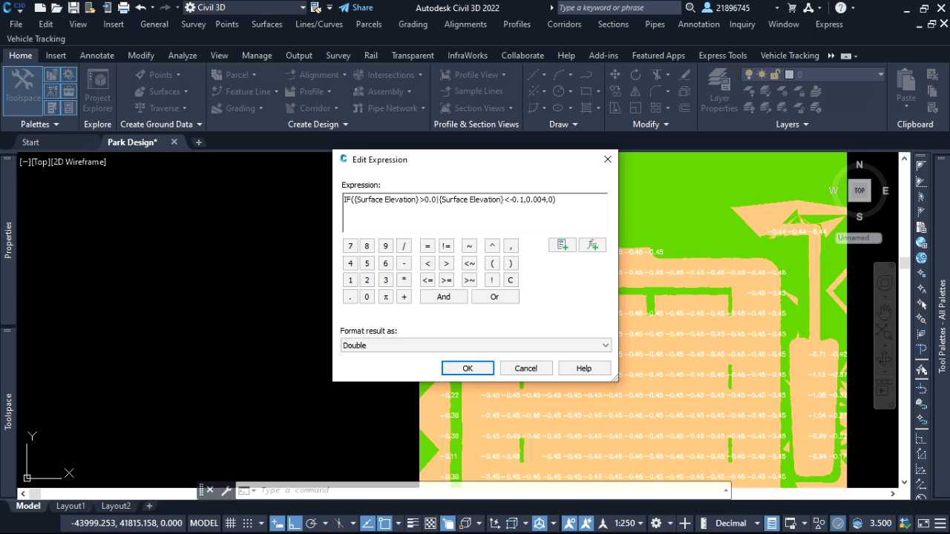
type("5")
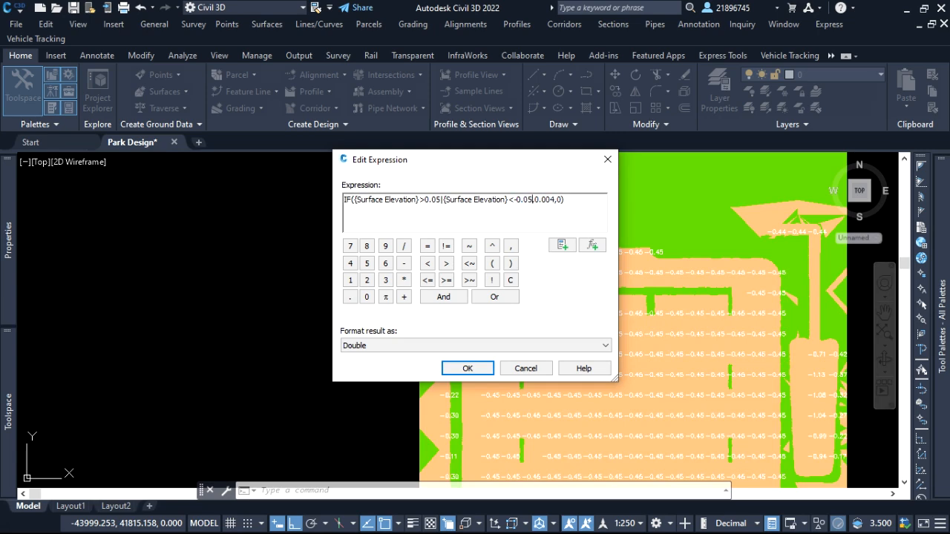
left_click(485, 371)
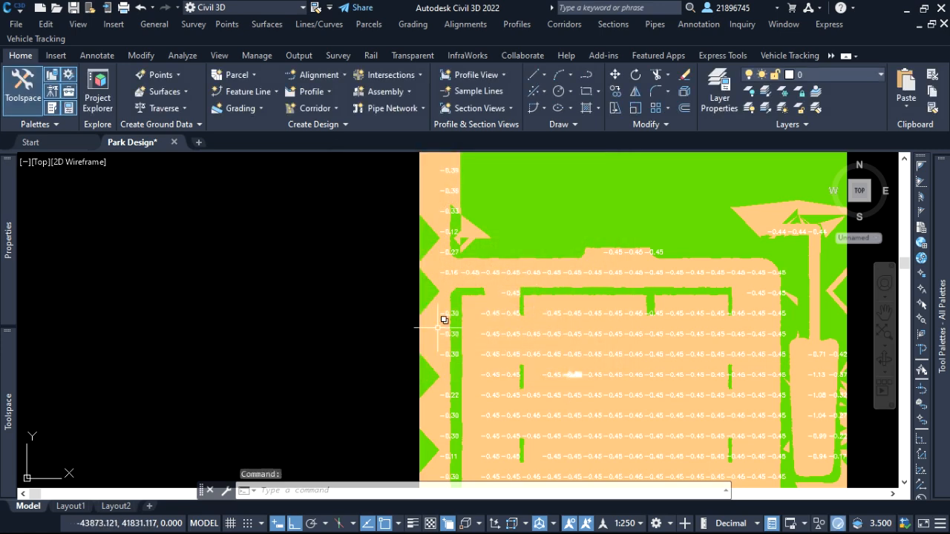
Reapply the Elevation Only spot elevation label style so the labels use the edited expression.
mouse_move(9, 400)
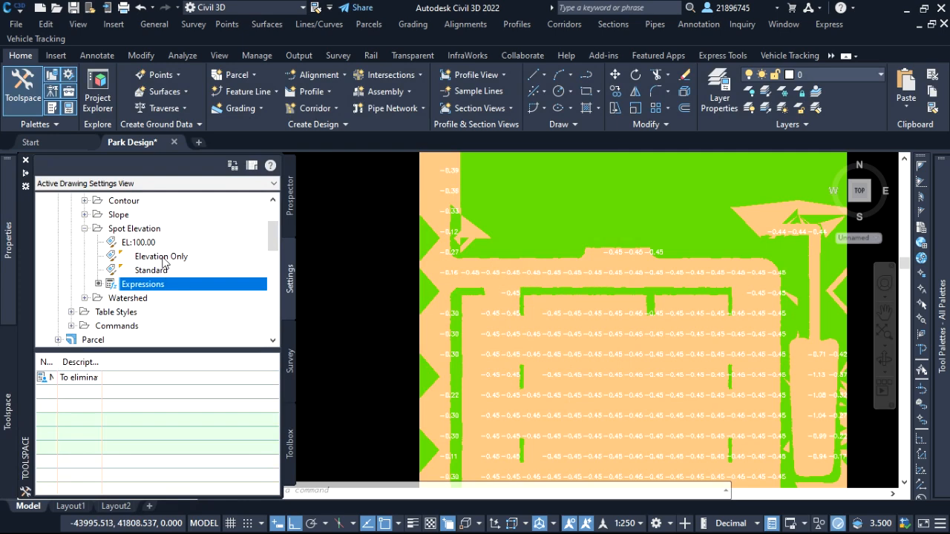
left_click(163, 260)
right_click(164, 261)
left_click(234, 263)
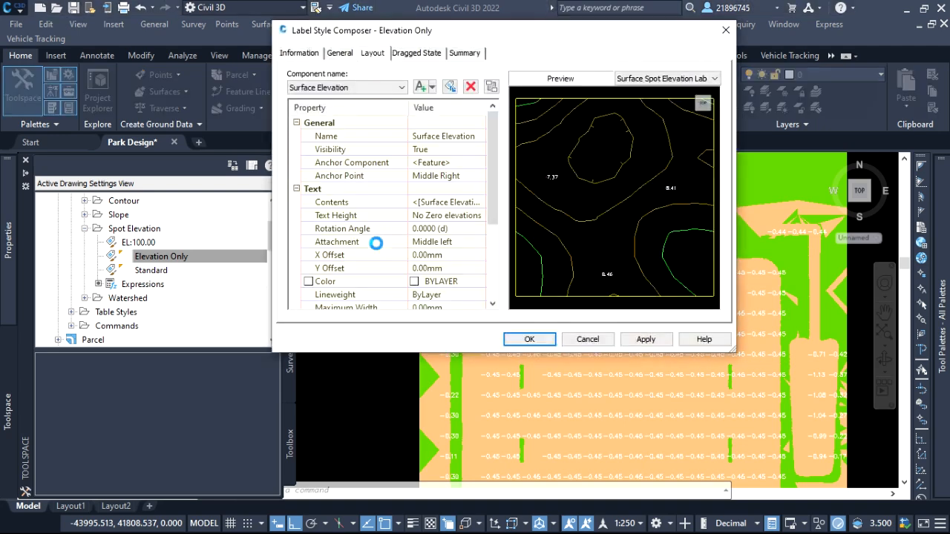
left_click(644, 339)
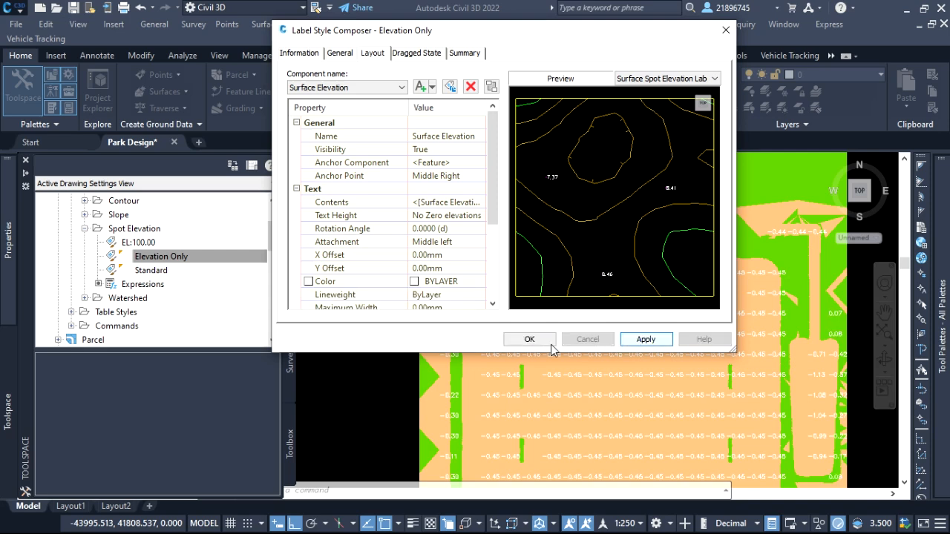
left_click(547, 340)
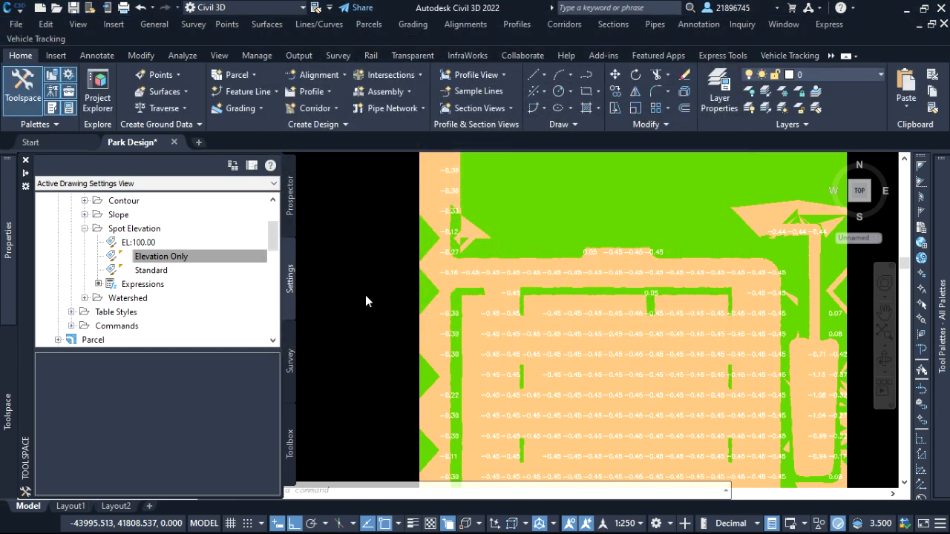
Examine the updated spot labels along the southern road and the green fill areas beside it.
double_click(379, 221)
scroll(471, 282, "down", 6)
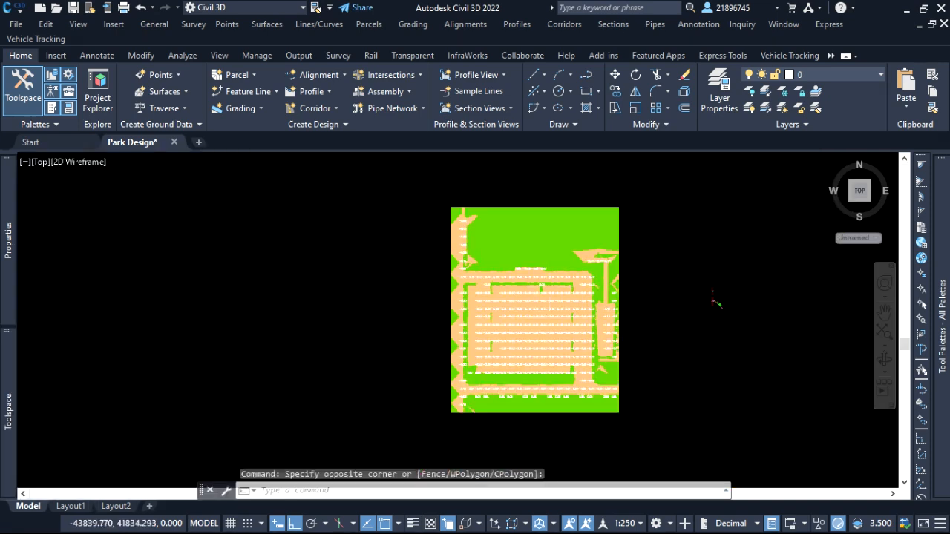
scroll(559, 351, "up", 4)
scroll(662, 357, "up", 6)
left_click(745, 367)
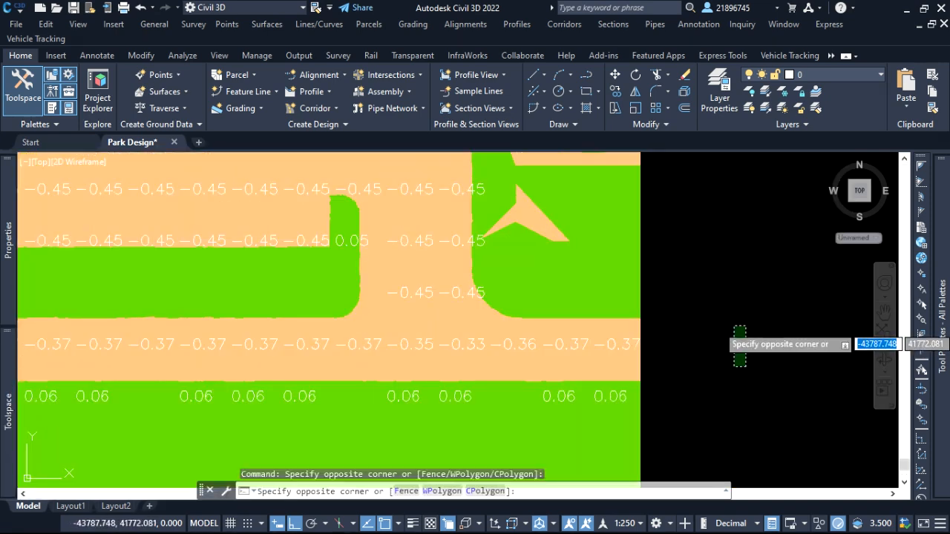
left_click(716, 337)
scroll(698, 378, "down", 3)
scroll(503, 391, "up", 5)
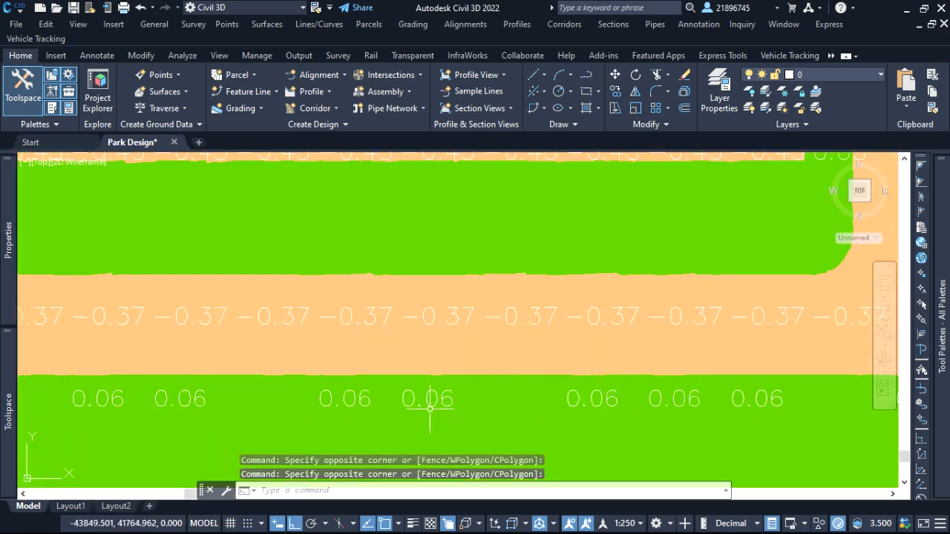
scroll(568, 366, "down", 3)
scroll(384, 381, "up", 5)
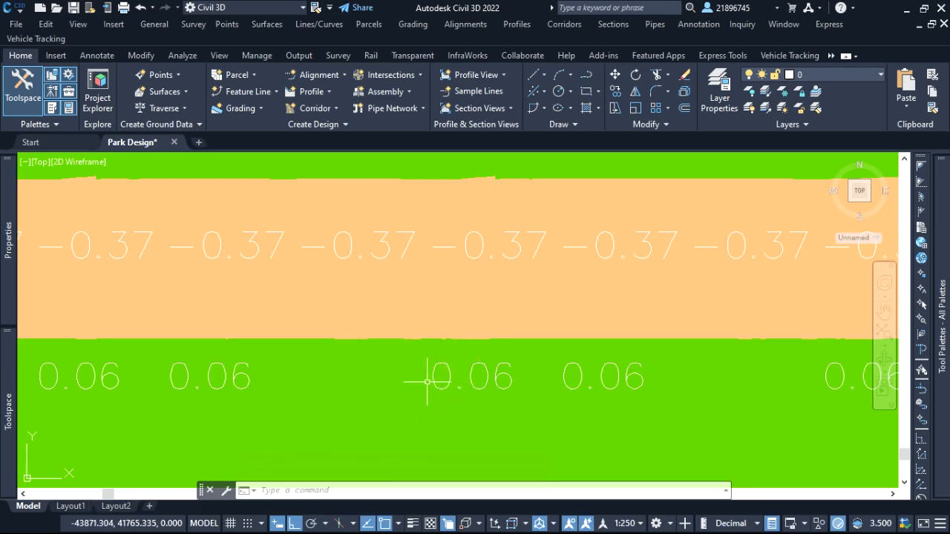
scroll(431, 384, "down", 6)
scroll(334, 211, "up", 2)
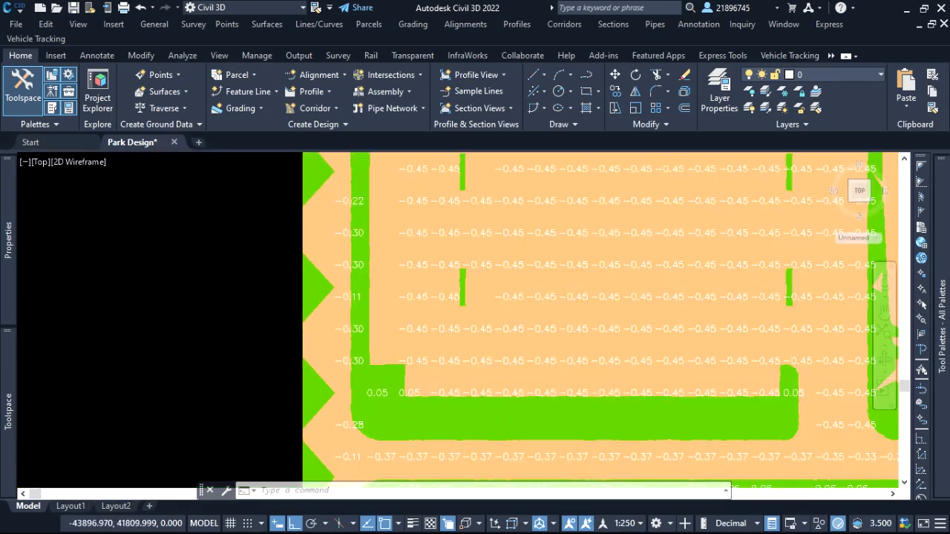
Examine the updated spot labels along the site's western, northern and eastern parts, then across the whole volume surface.
scroll(403, 354, "down", 4)
scroll(393, 245, "up", 1)
scroll(404, 242, "up", 5)
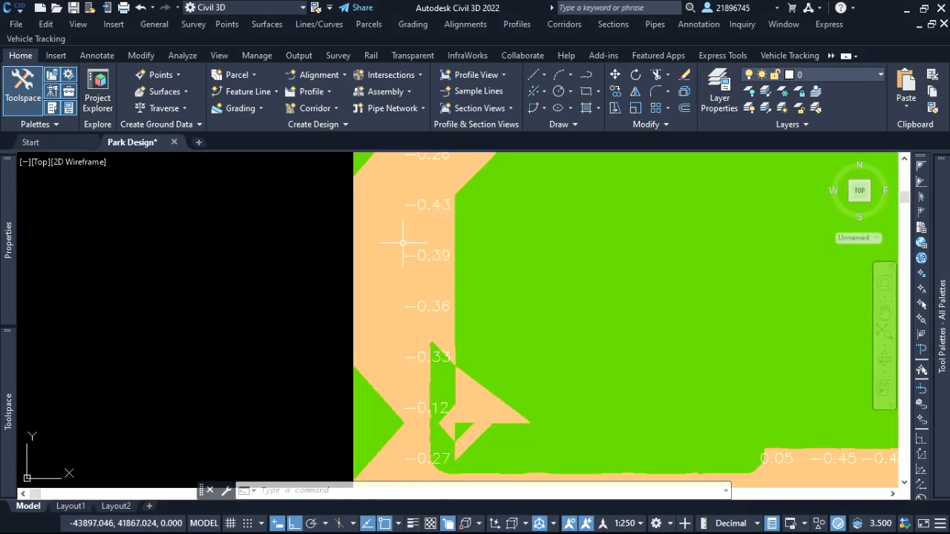
left_click(264, 255)
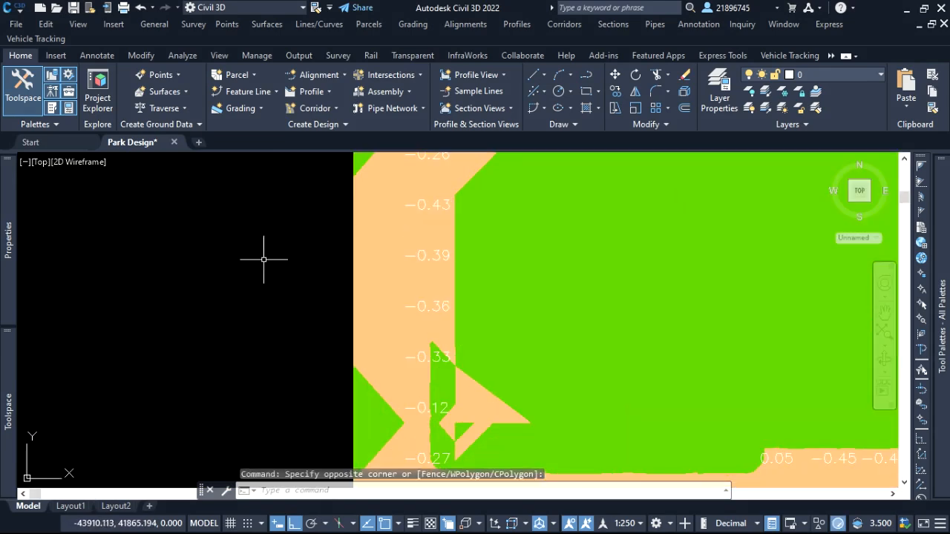
left_click(234, 255)
scroll(291, 263, "down", 3)
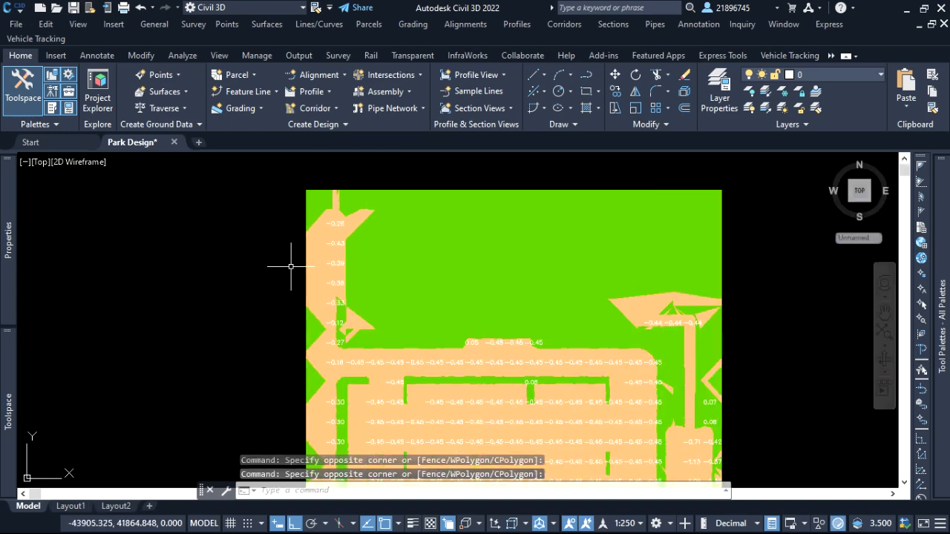
left_click(250, 242)
scroll(392, 239, "down", 2)
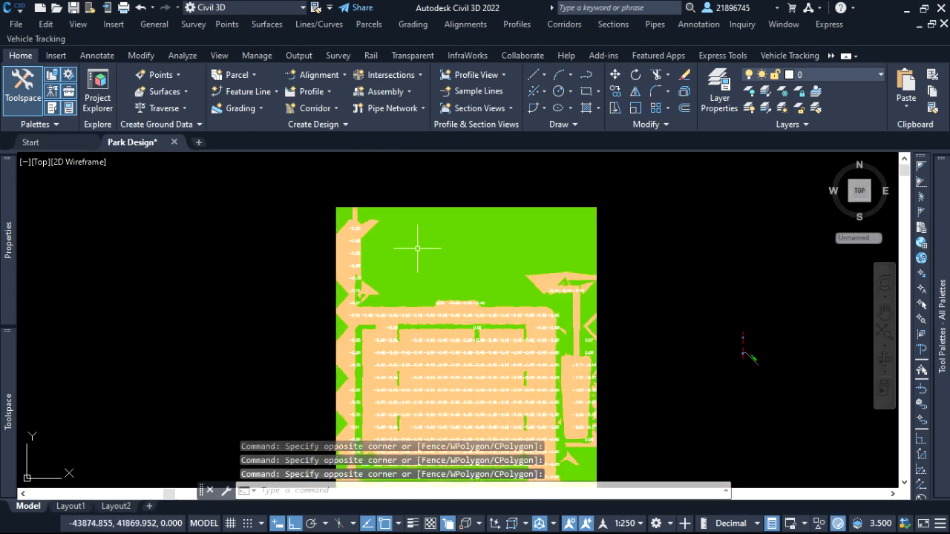
scroll(605, 320, "up", 5)
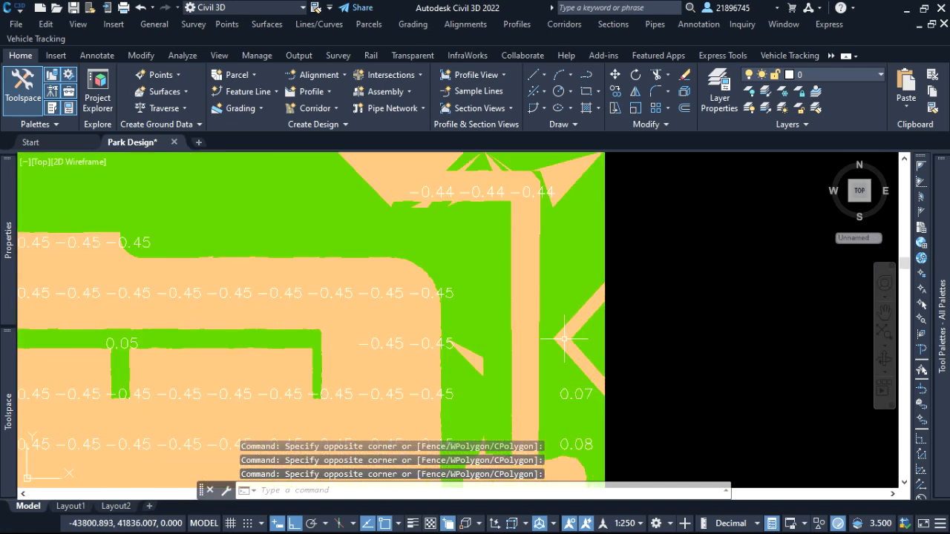
scroll(564, 340, "down", 6)
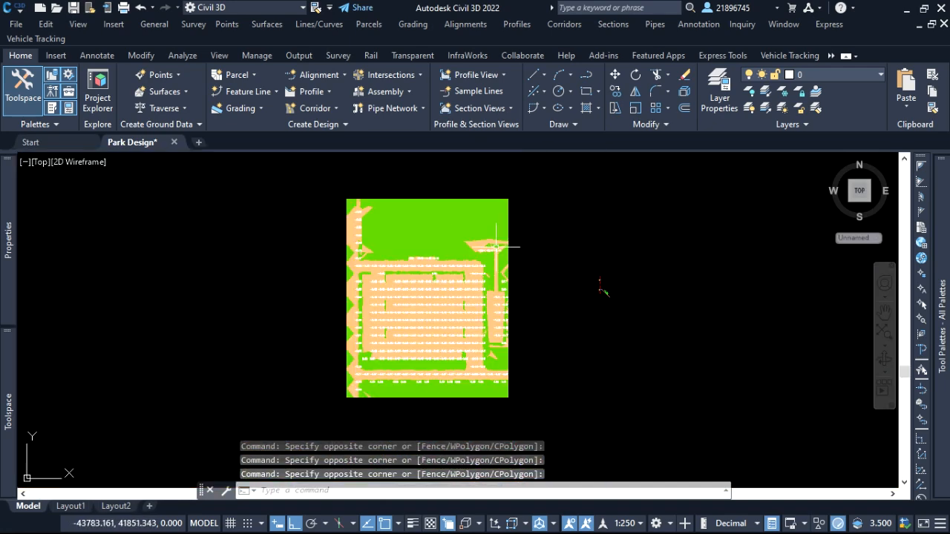
scroll(438, 251, "up", 5)
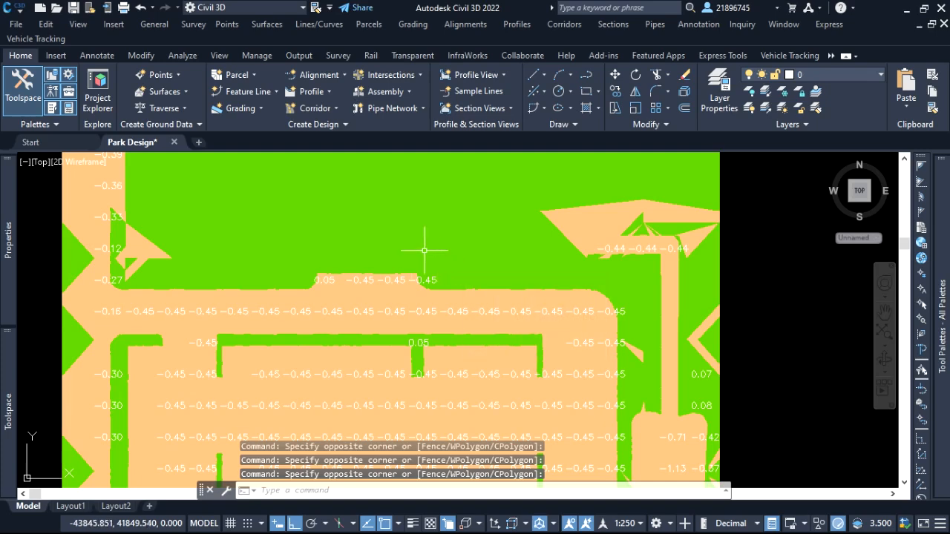
scroll(431, 250, "down", 2)
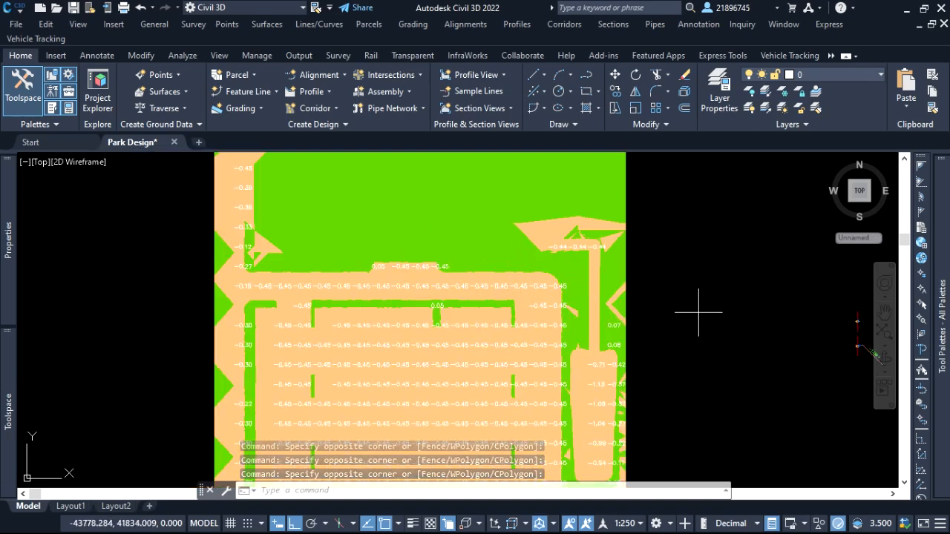
scroll(550, 315, "down", 3)
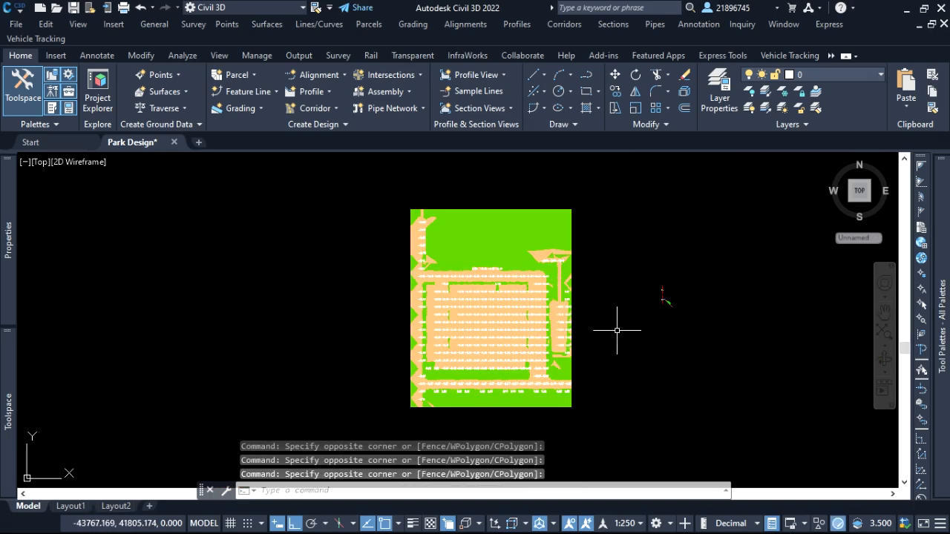
scroll(445, 318, "up", 4)
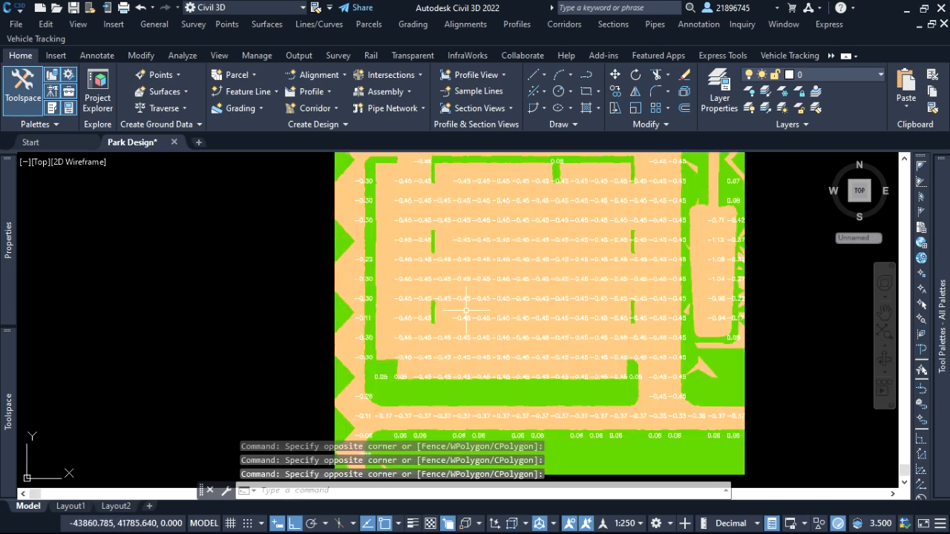
scroll(519, 316, "down", 3)
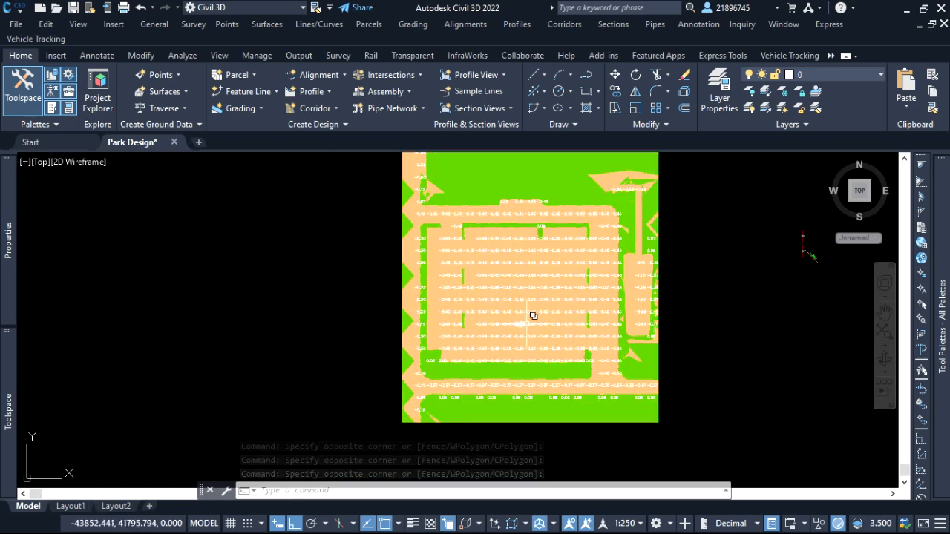
left_click(715, 342)
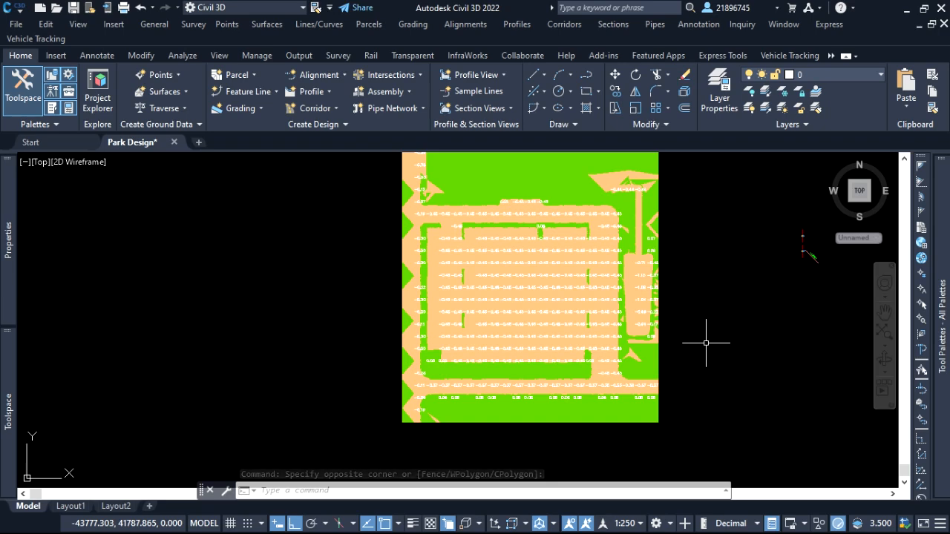
scroll(669, 275, "up", 2)
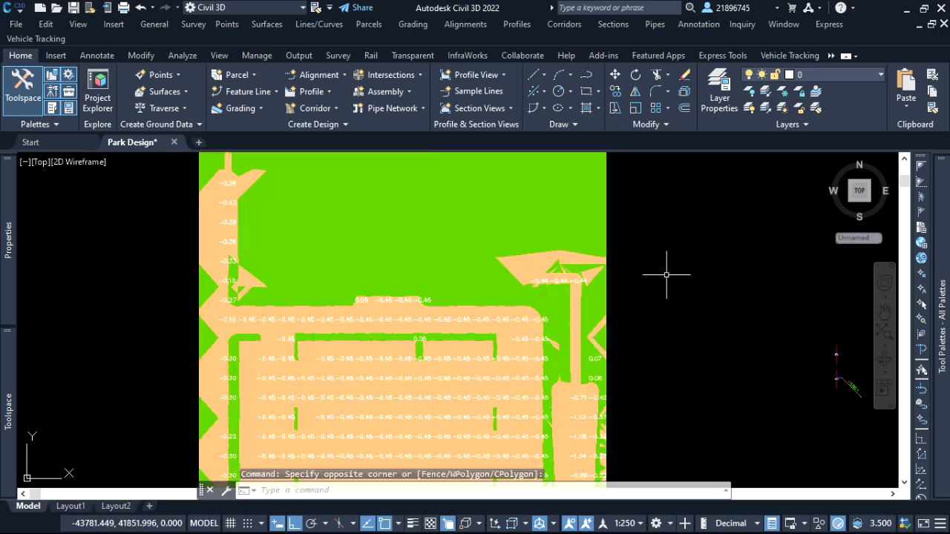